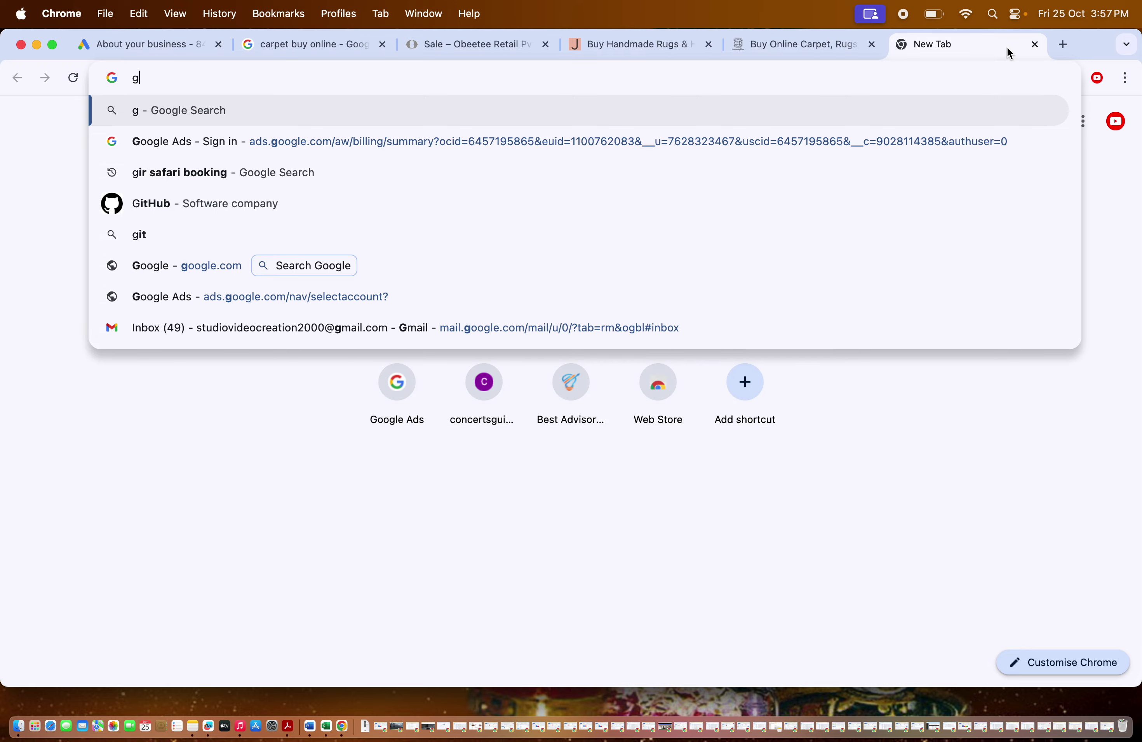
- Go to google.com and search for "google ads"
key("Return")
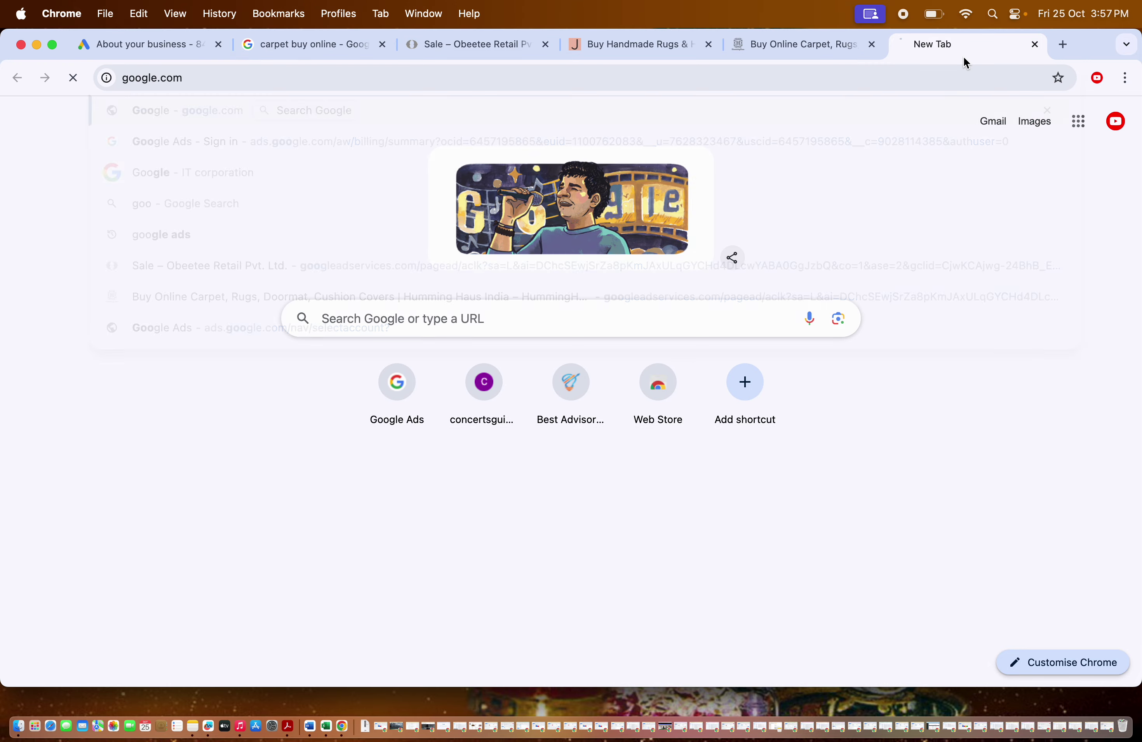
left_click(478, 351)
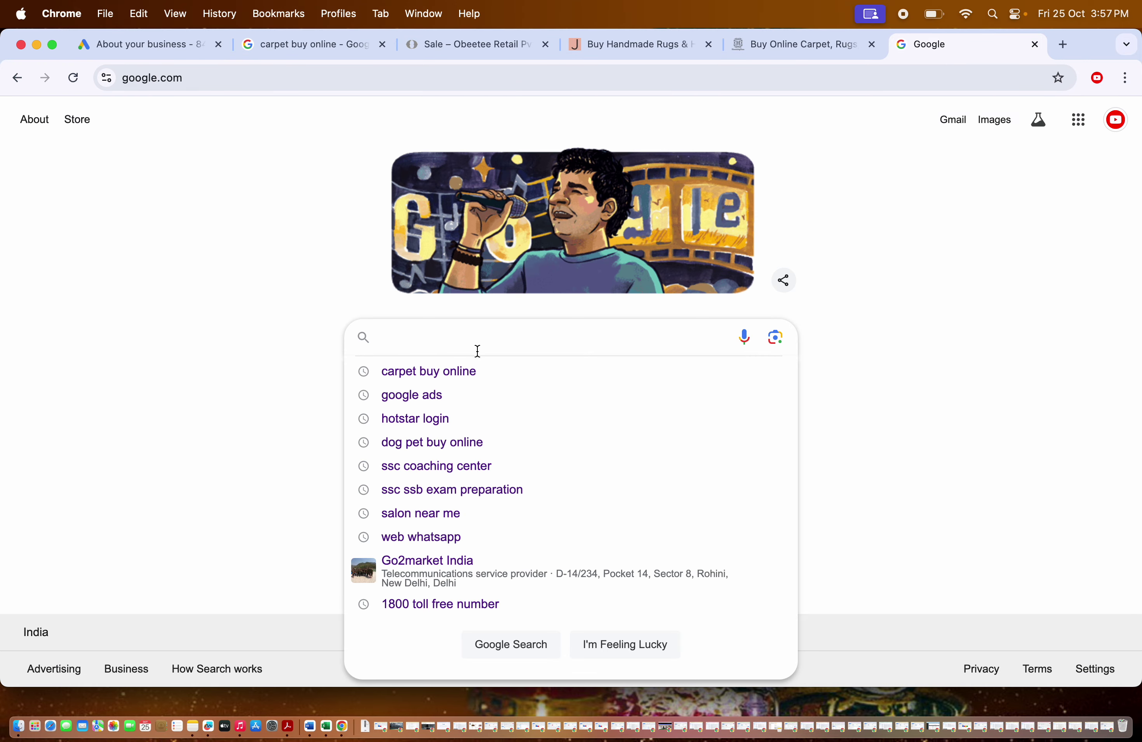
type("gg")
key("BackSpace")
type("oogl")
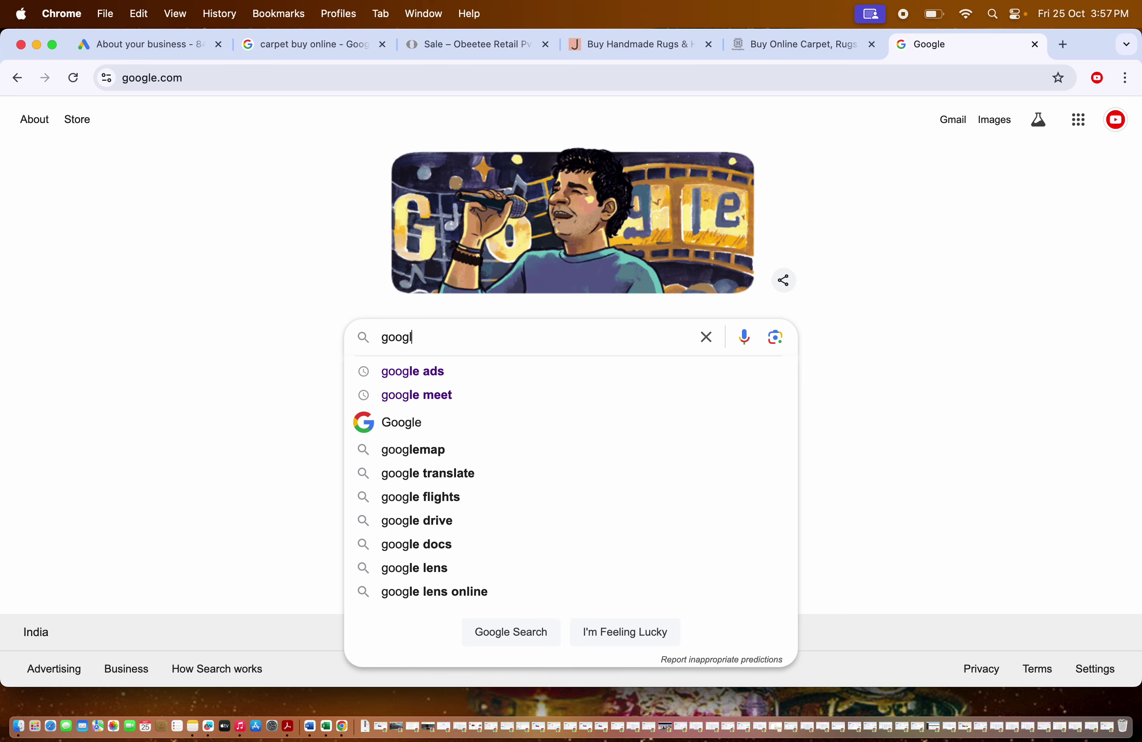
type("e ads")
key("Return")
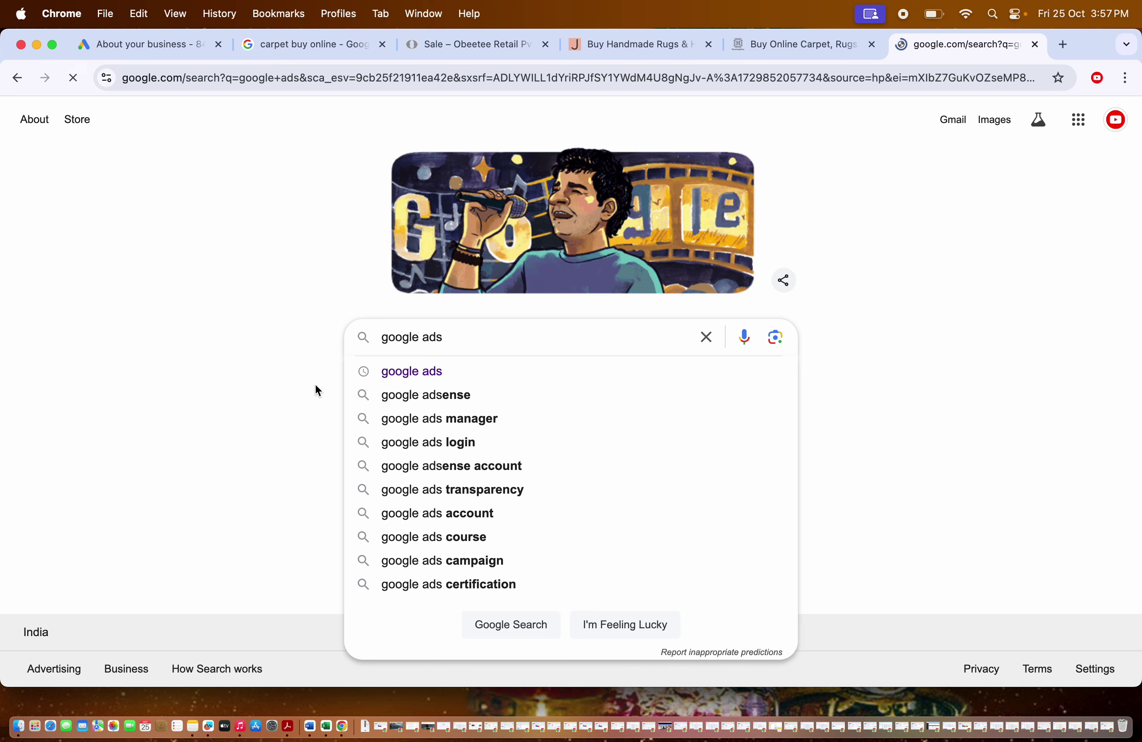
- Open the sponsored Google Ads For Businesses result and sign in to the third listed Google Ads account
scroll(377, 316, "down", 10)
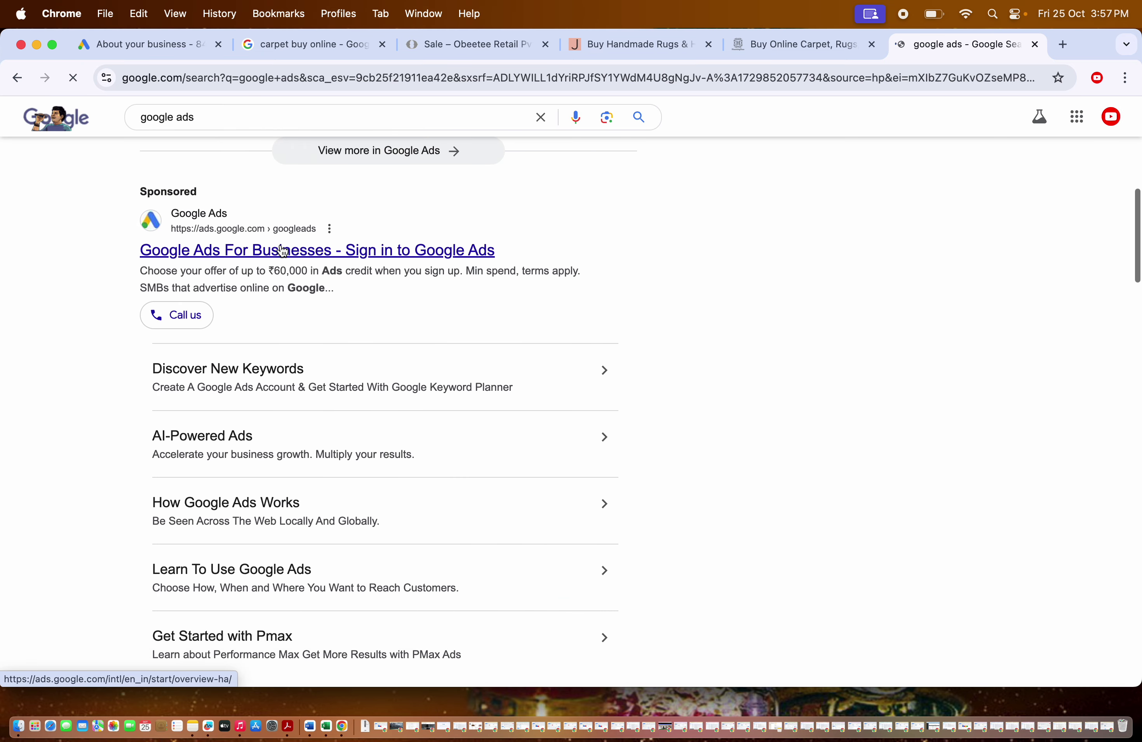
left_click(231, 260)
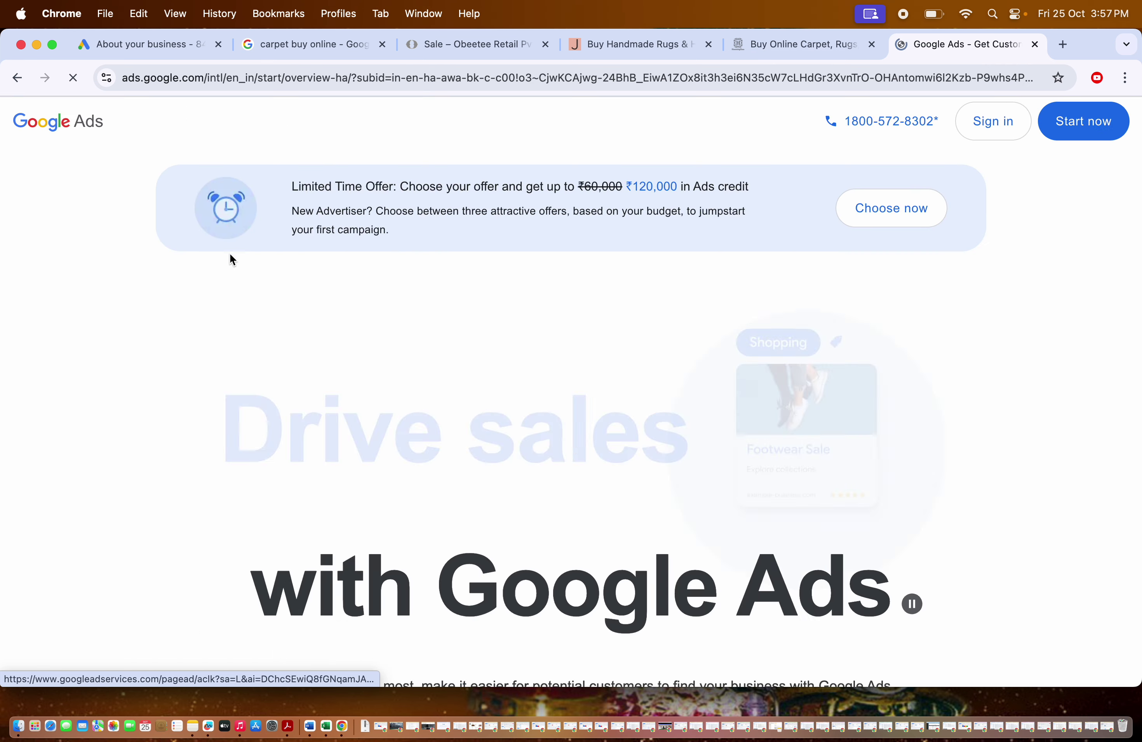
left_click(931, 121)
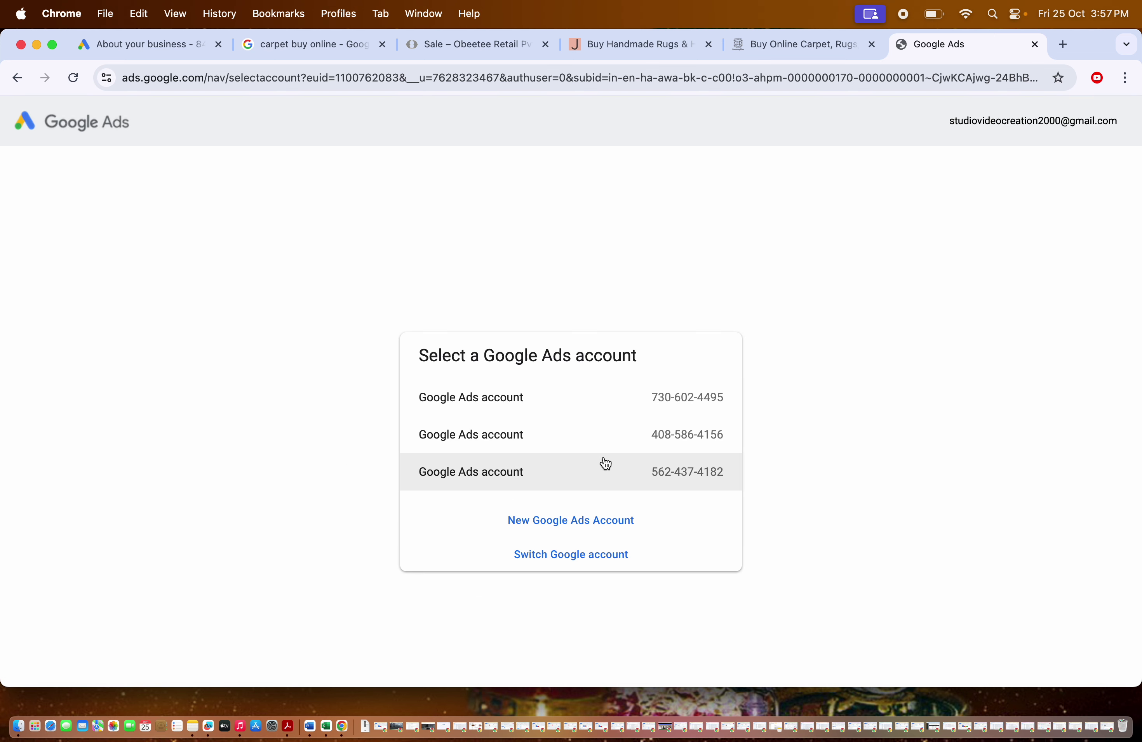
left_click(577, 482)
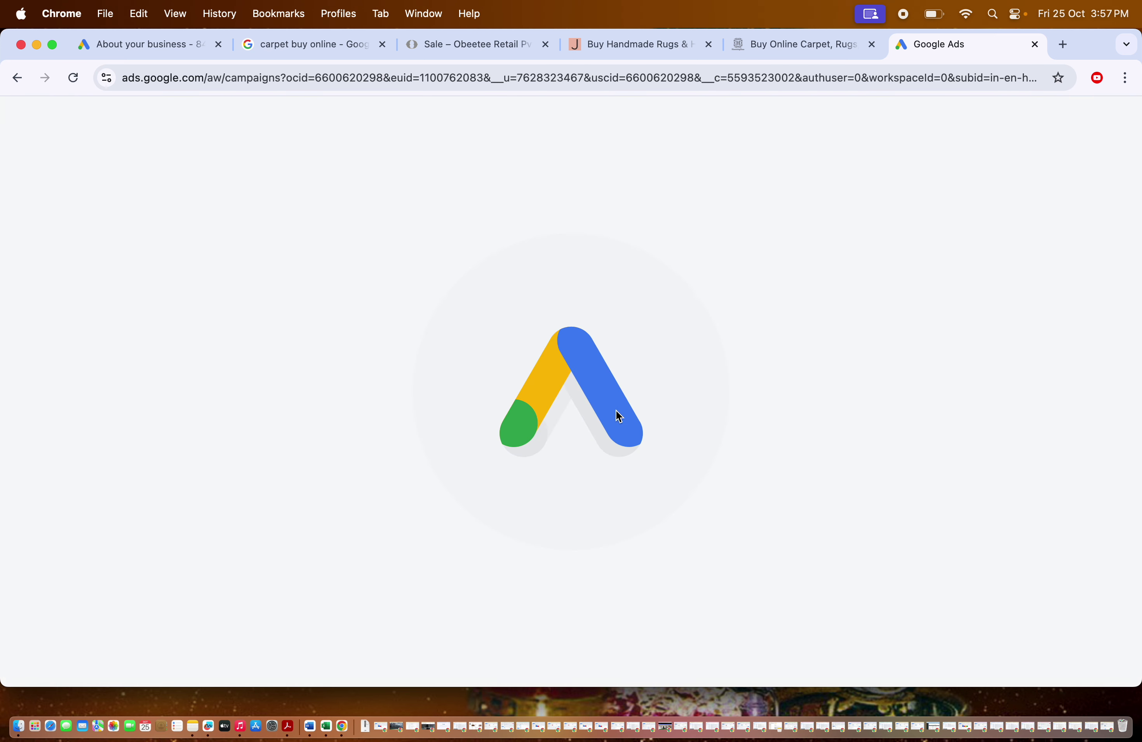
- Switch to the other Google login and open its ads account marked as setup in progress, closing the old "About your business" tab
left_click(1126, 126)
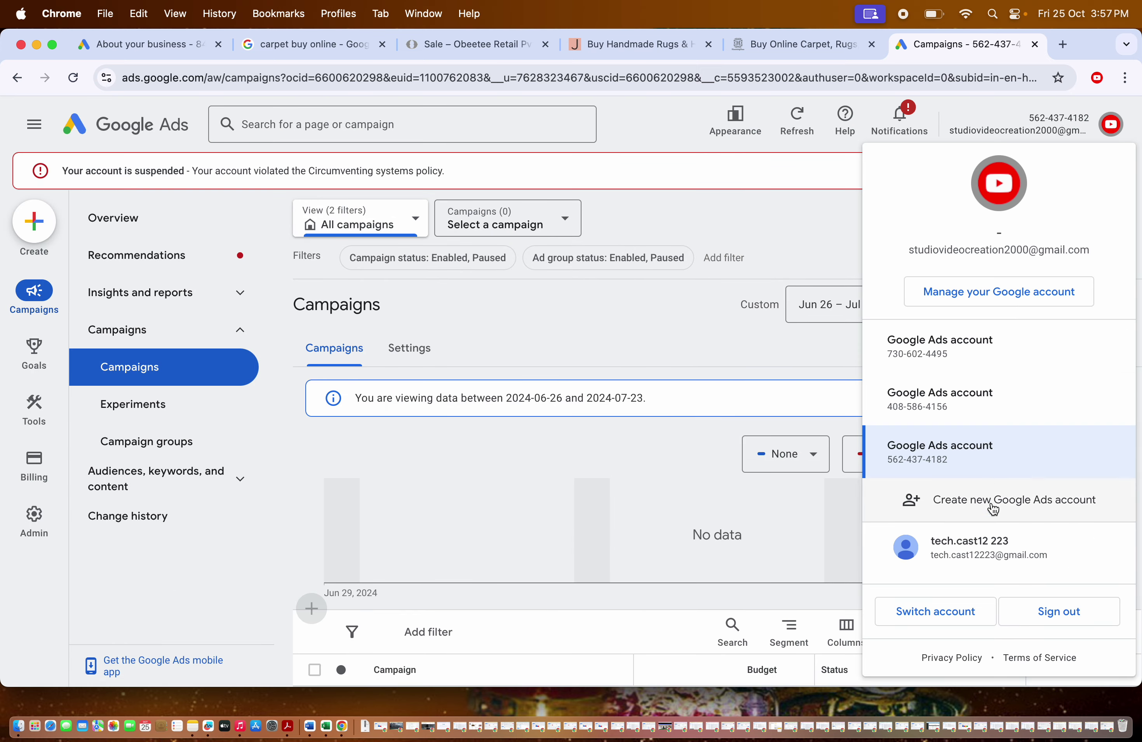
left_click(966, 543)
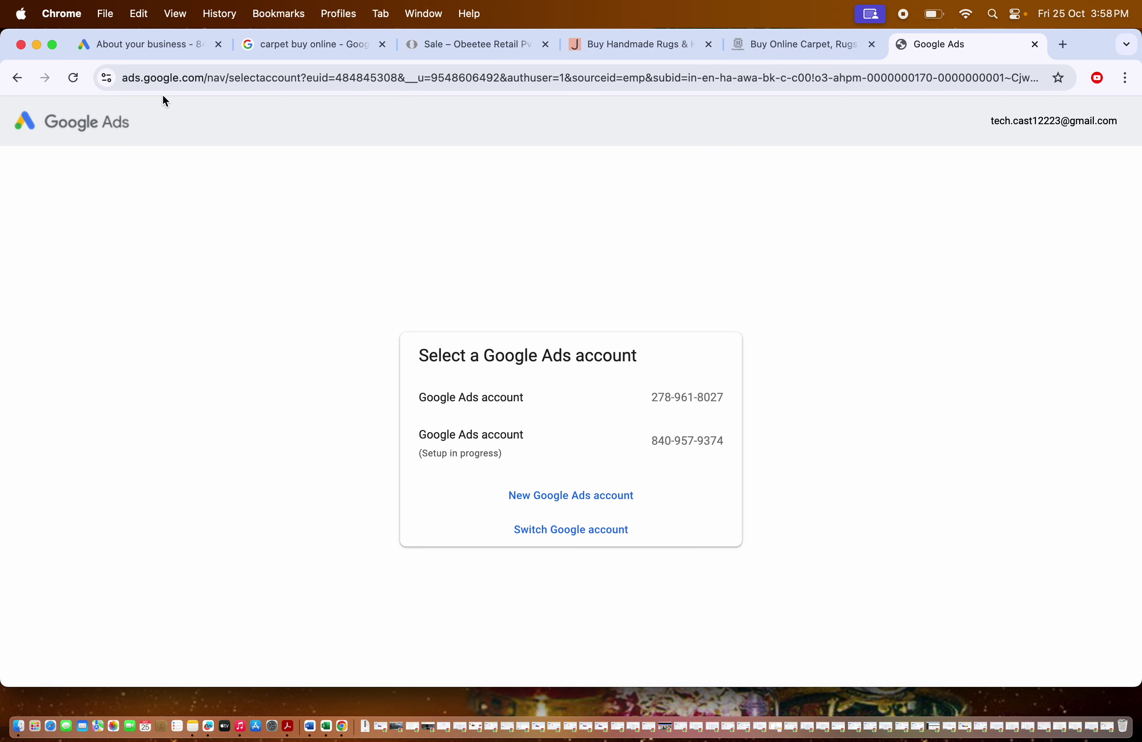
left_click(219, 45)
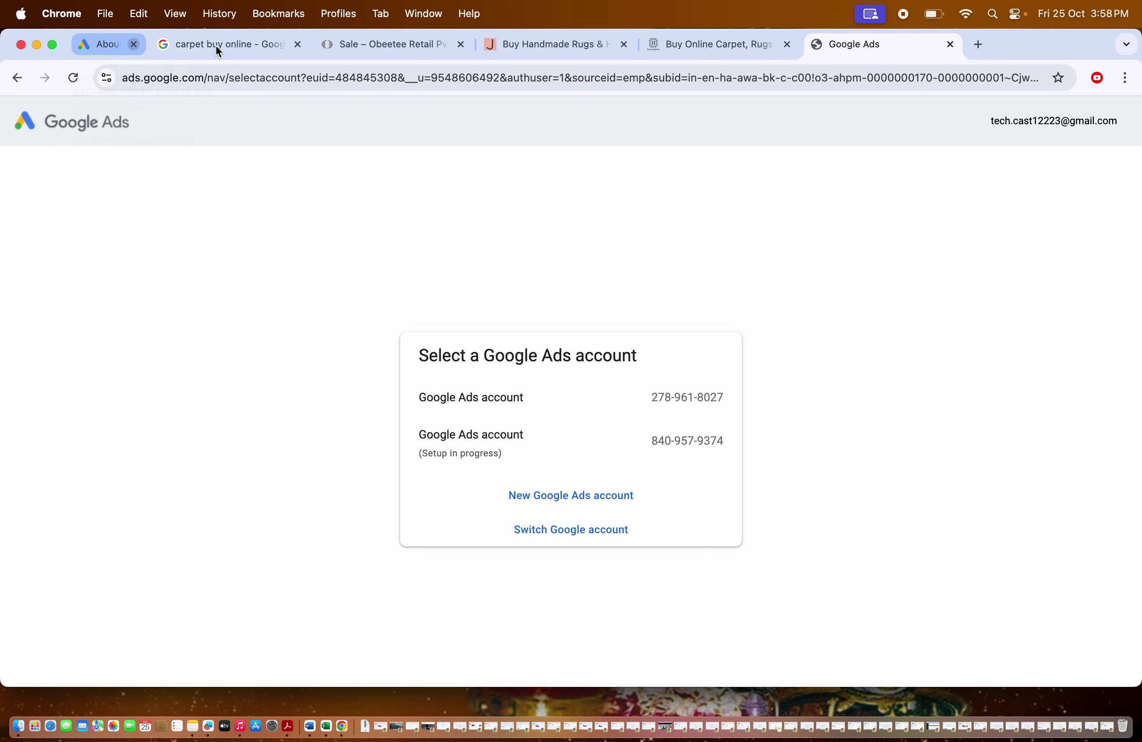
left_click(525, 462)
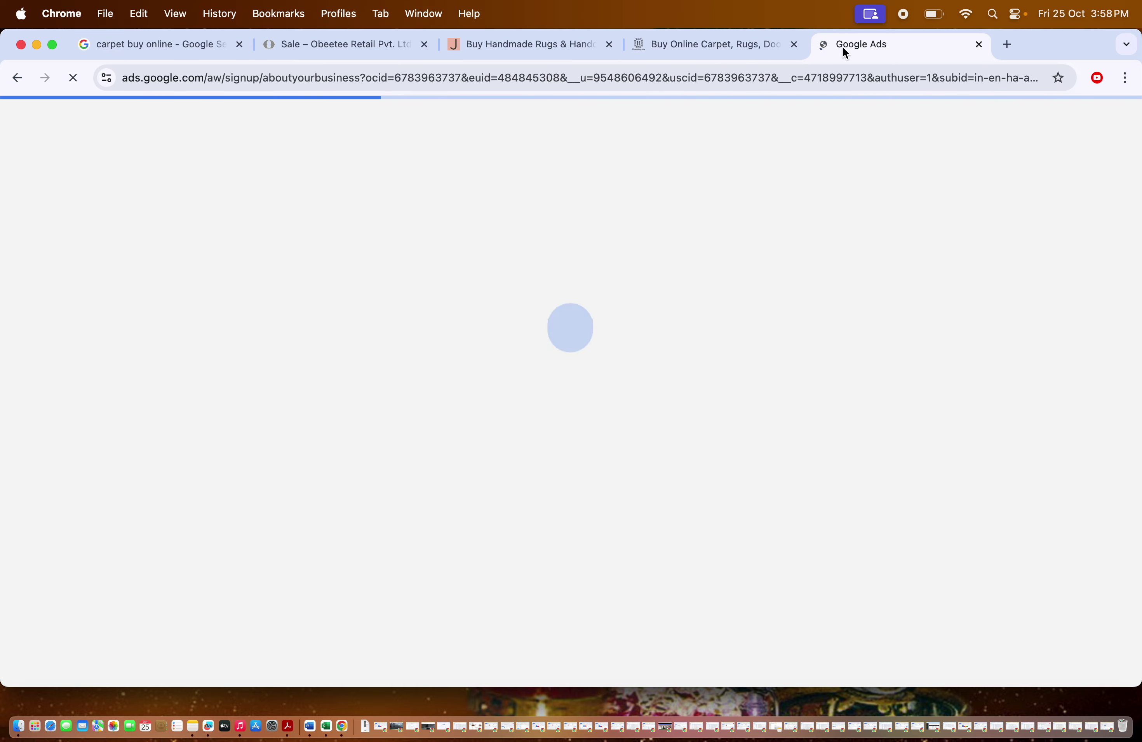
- Make the Google Ads tab the first one and start creating the first campaign
left_click_drag(843, 47, 138, 50)
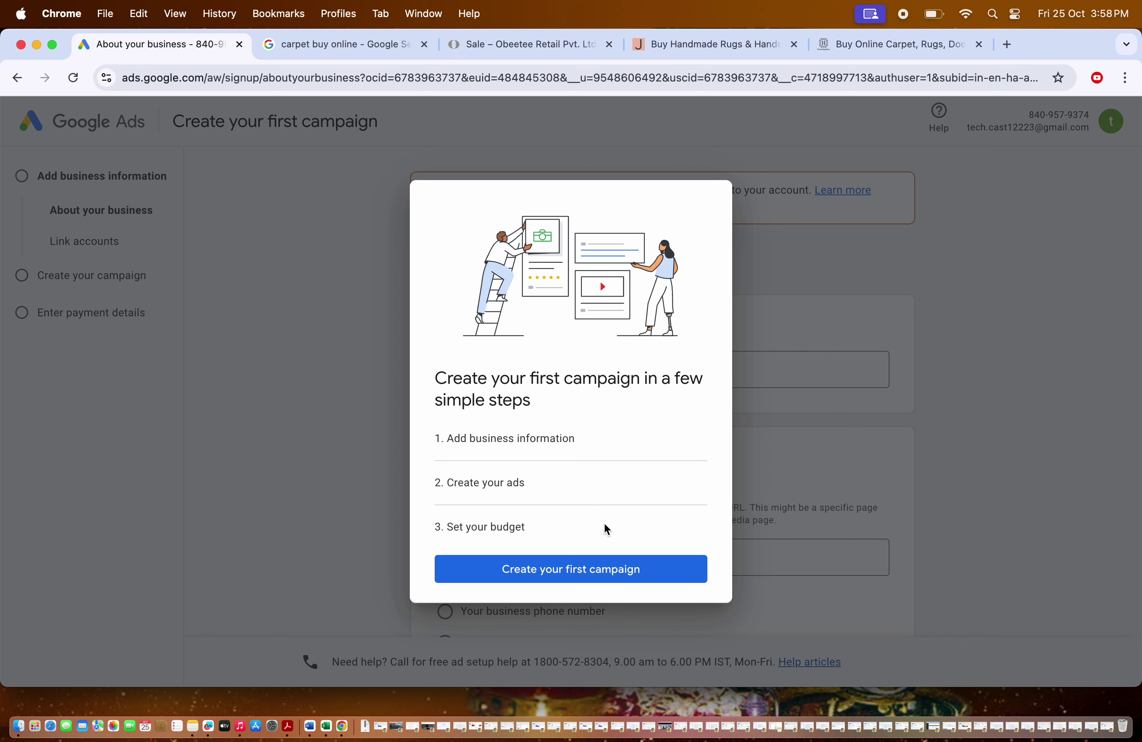
left_click(600, 581)
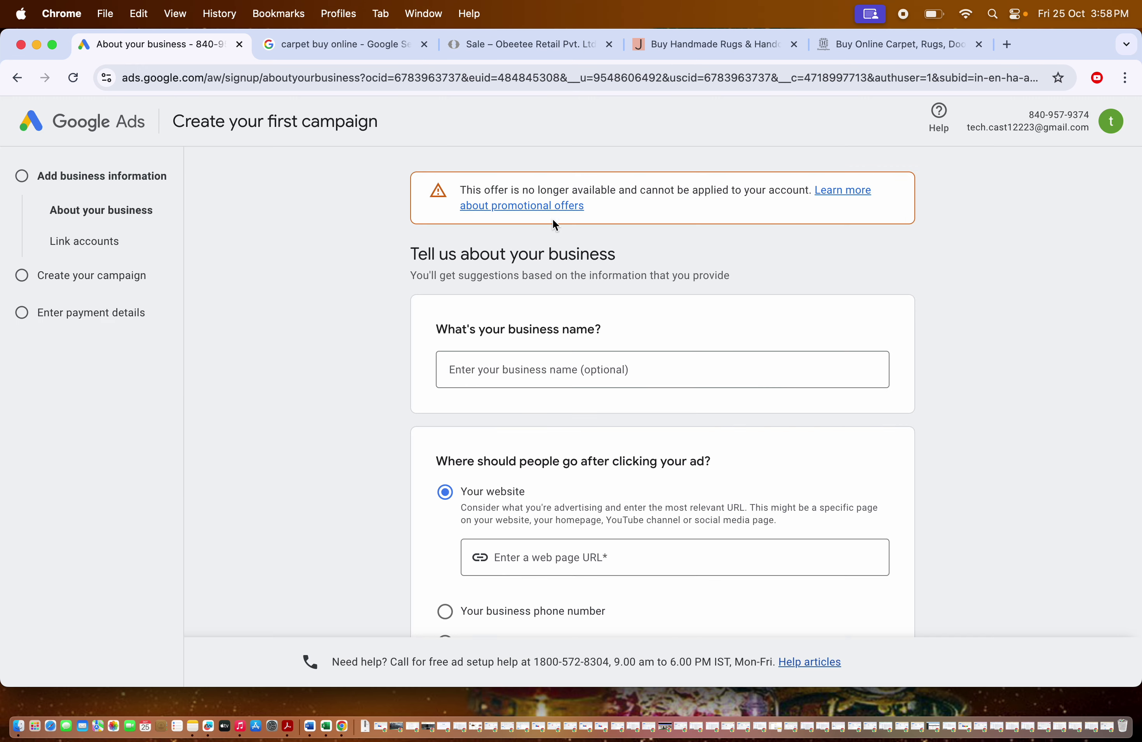
scroll(497, 400, "down", 5)
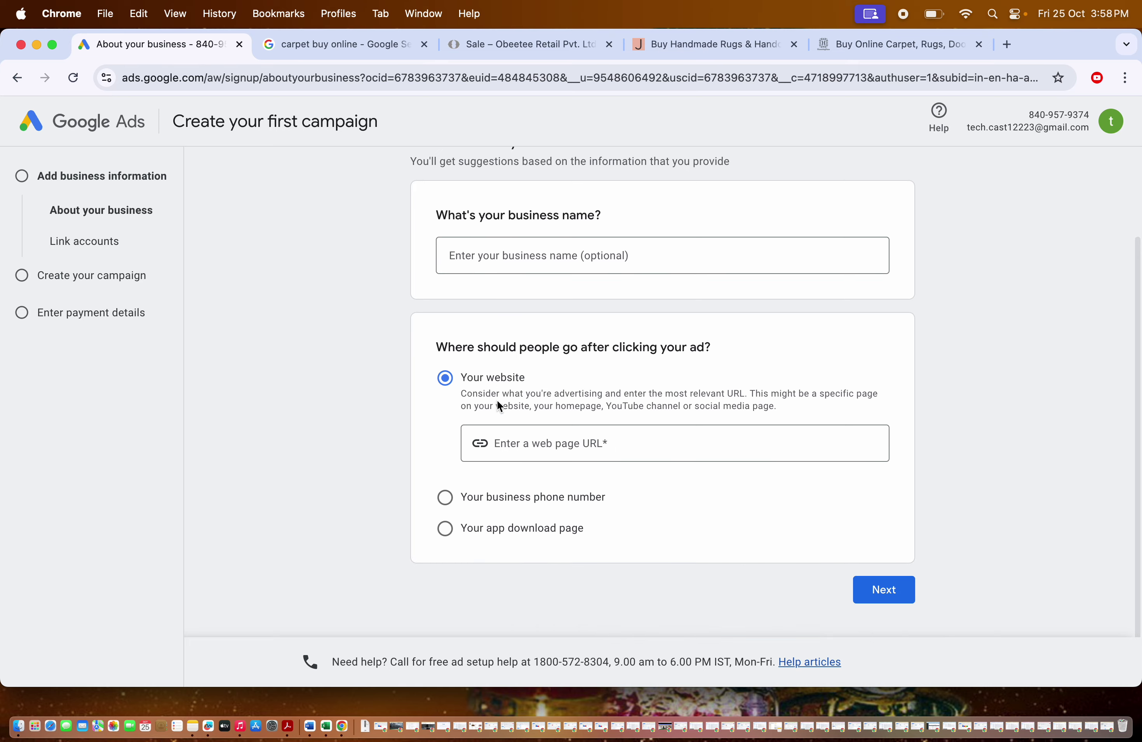
left_click(690, 41)
left_click(375, 79)
left_click(423, 76)
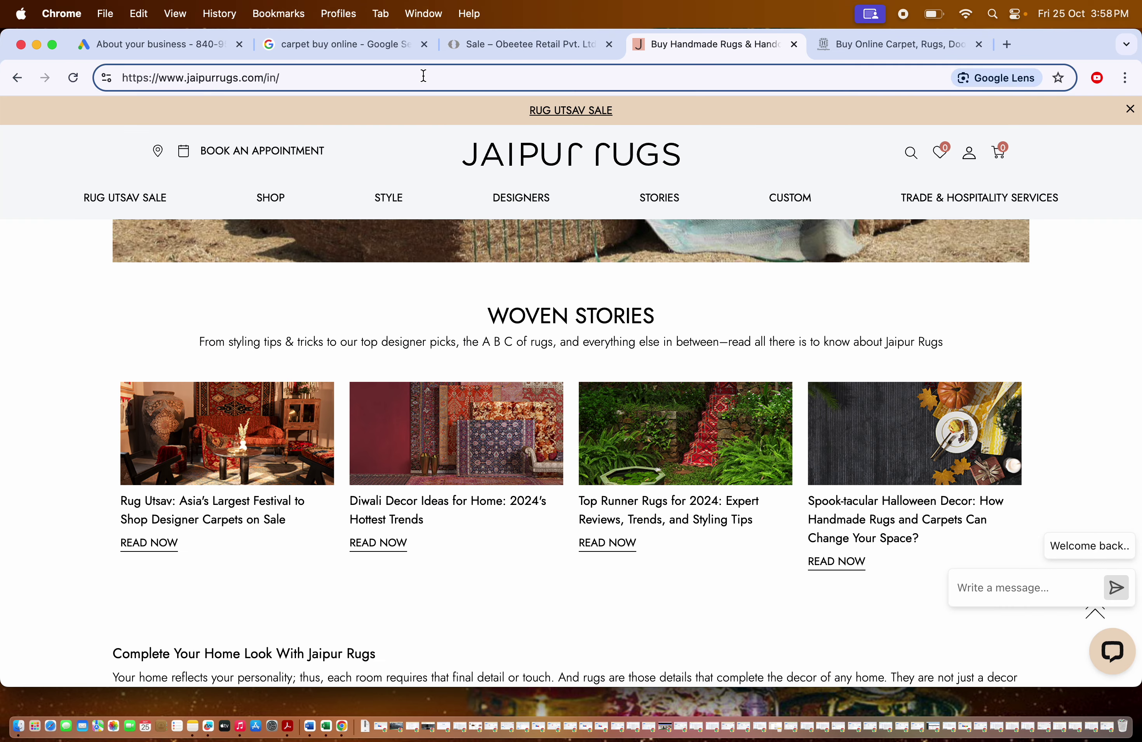
triple_click(423, 76)
key("super+c")
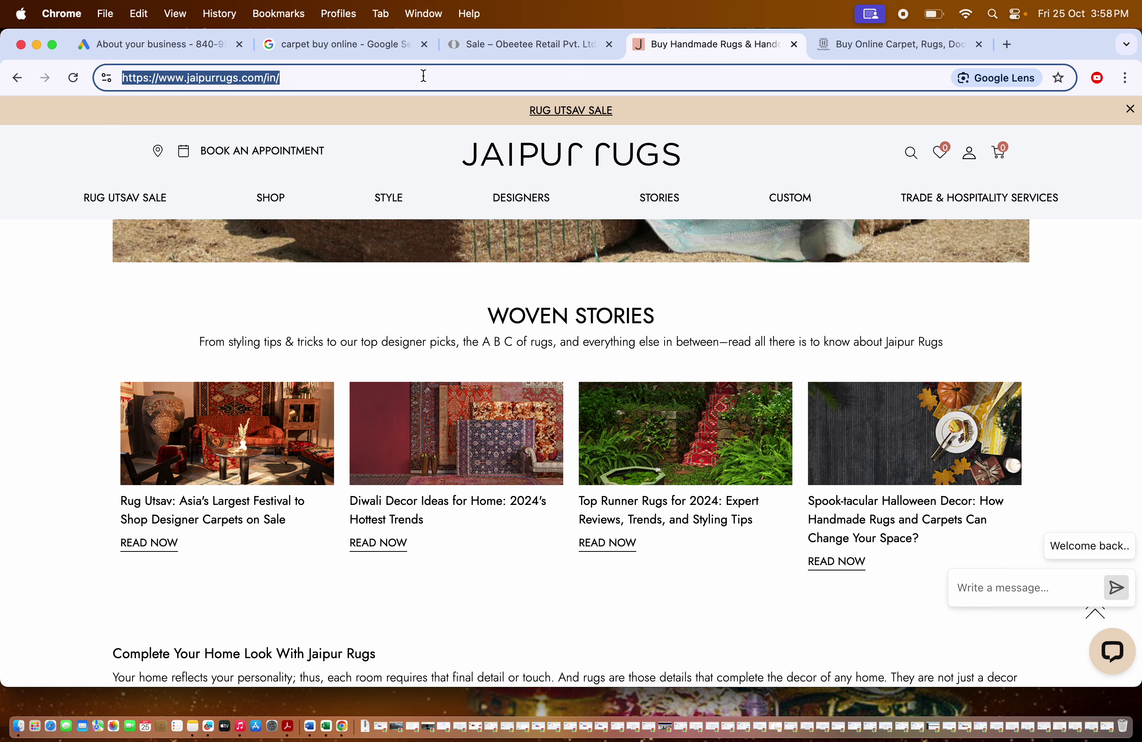
- Paste the copied address as the ad's web page URL in the Google Ads setup and continue
left_click(150, 41)
left_click(515, 418)
key("super+v")
left_click(885, 565)
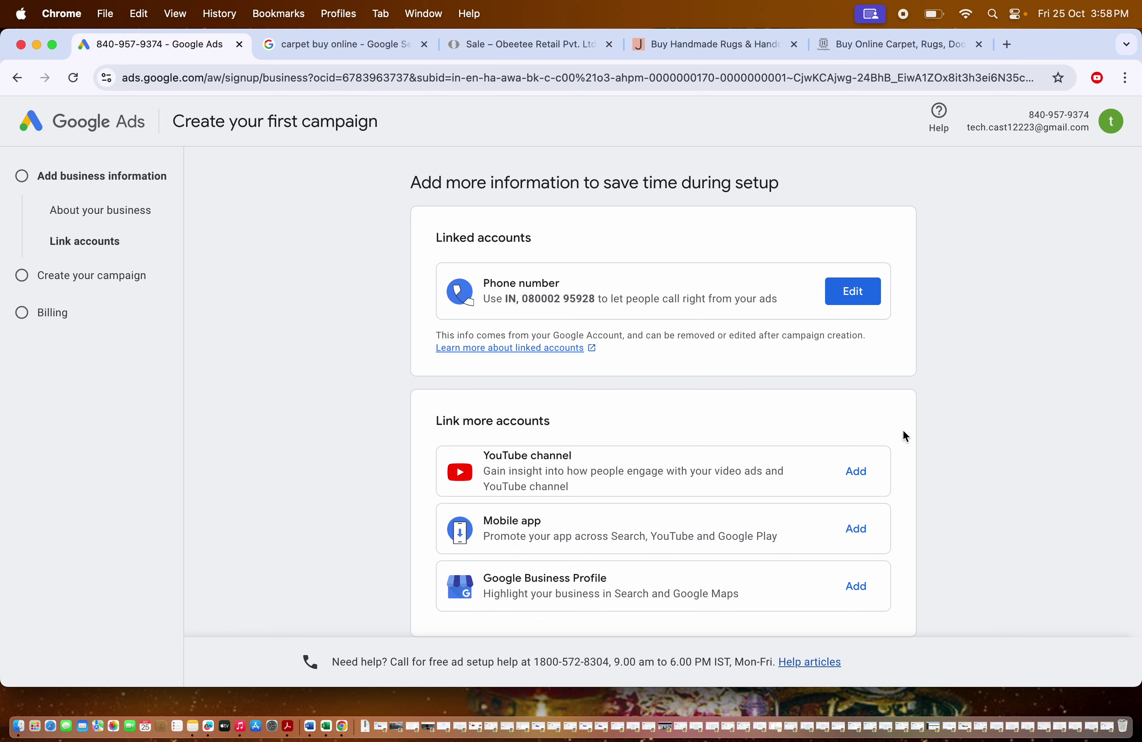
- Skip account linking, the campaign goal and the campaign type to proceed to the account and payment settings
scroll(905, 436, "down", 3)
left_click(444, 586)
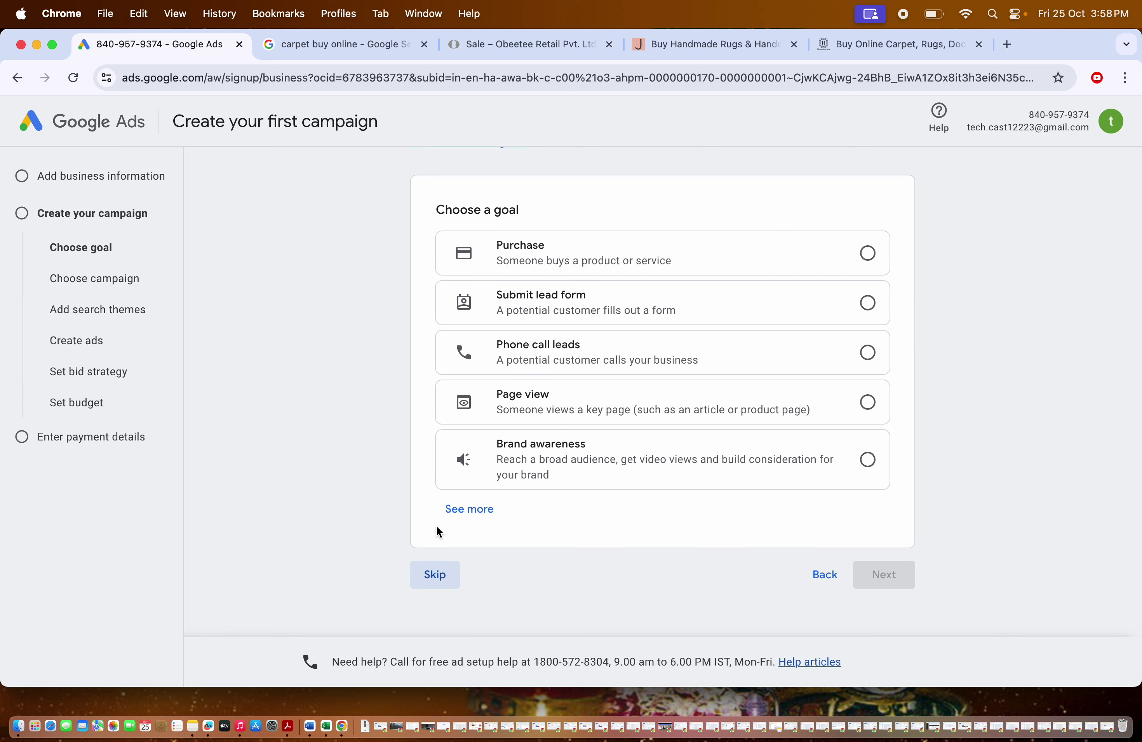
left_click(444, 571)
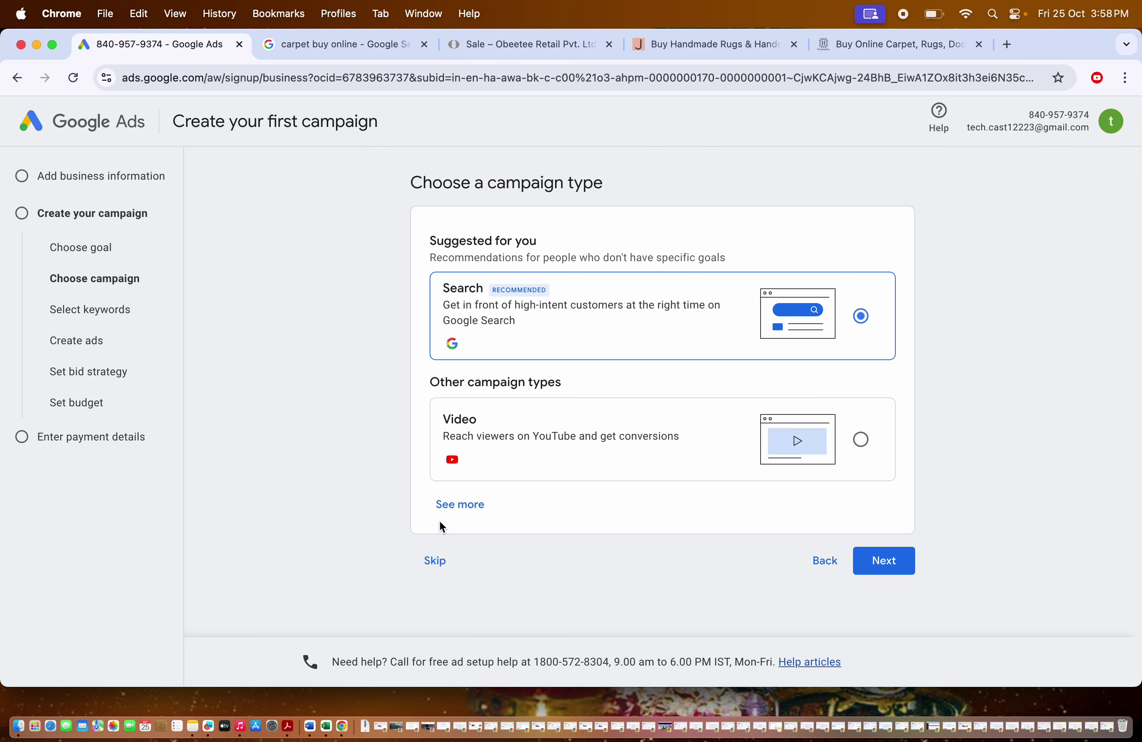
left_click(441, 566)
left_click(663, 437)
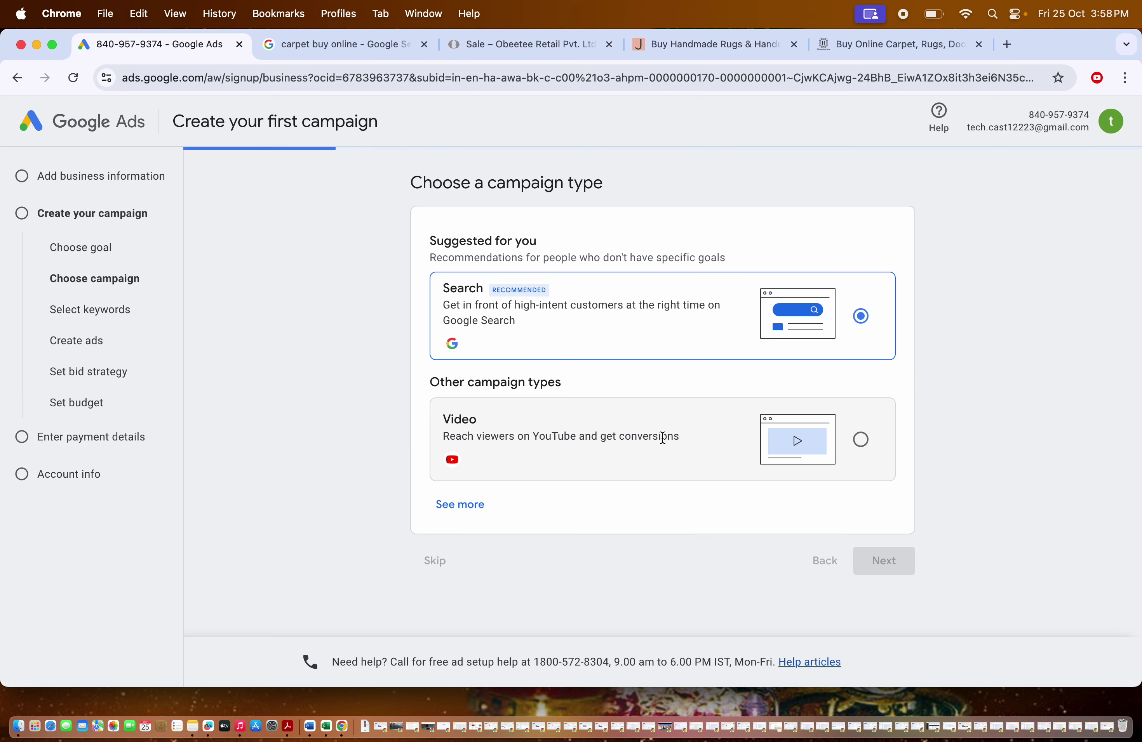
left_click(797, 581)
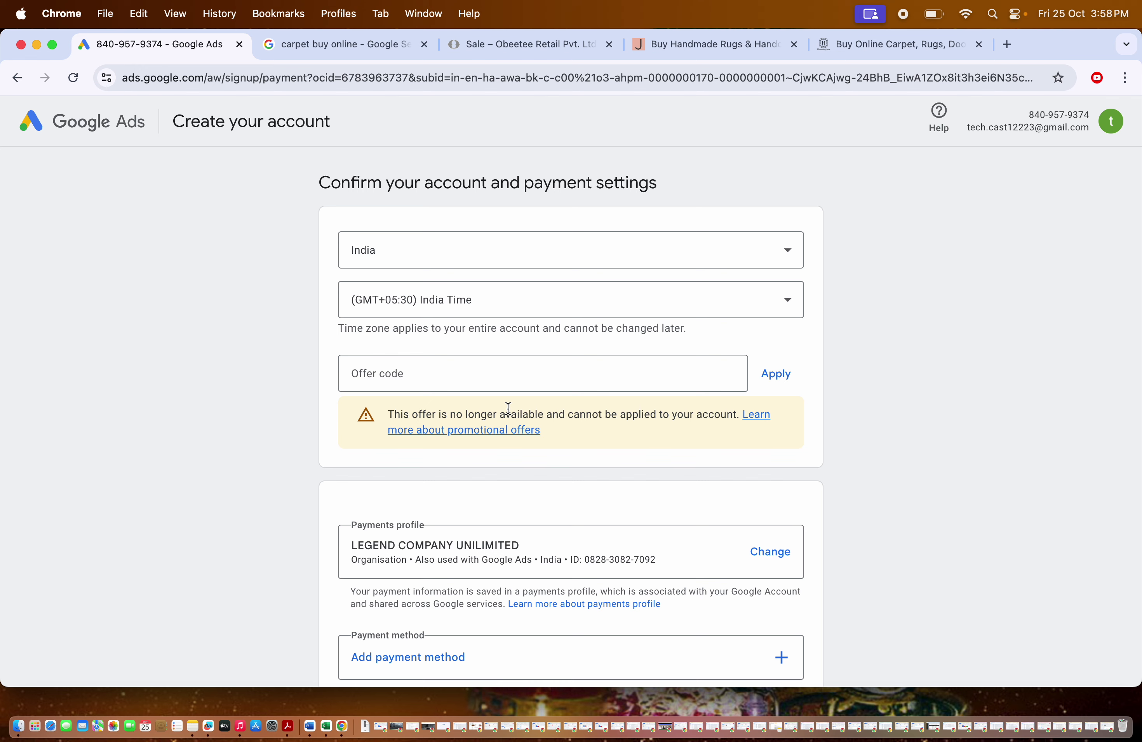
- Start creating a new payments profile in place of the preselected one
left_click(752, 559)
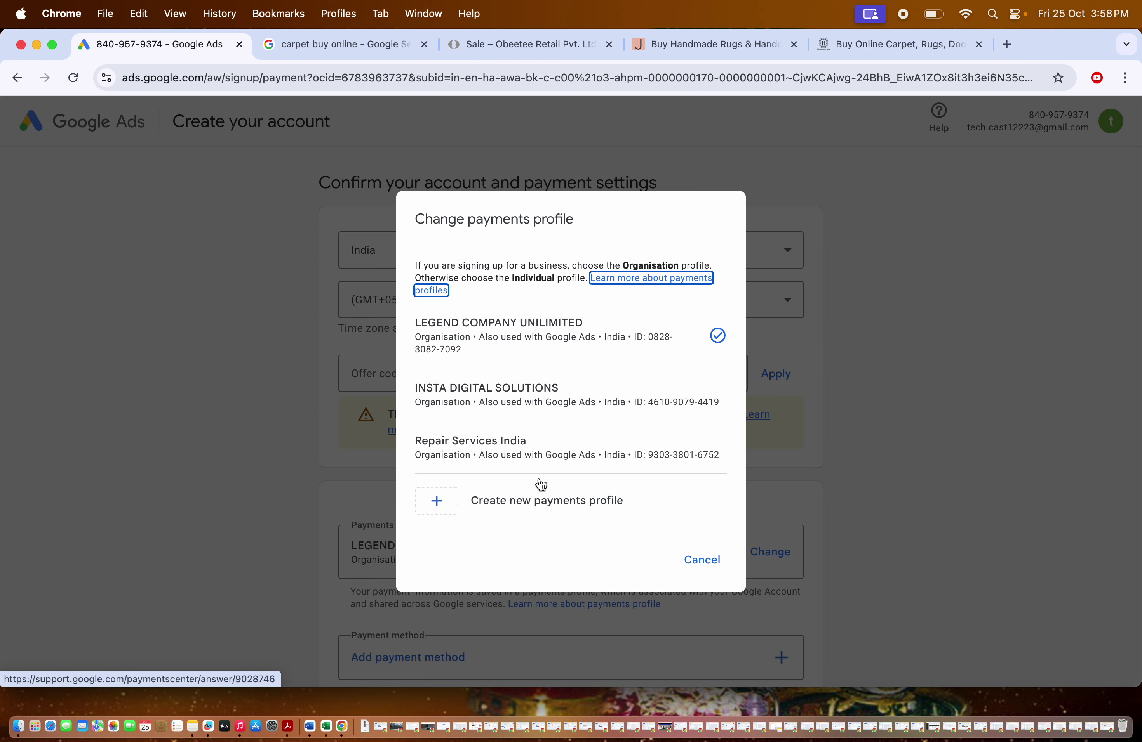
left_click(536, 497)
left_click(518, 292)
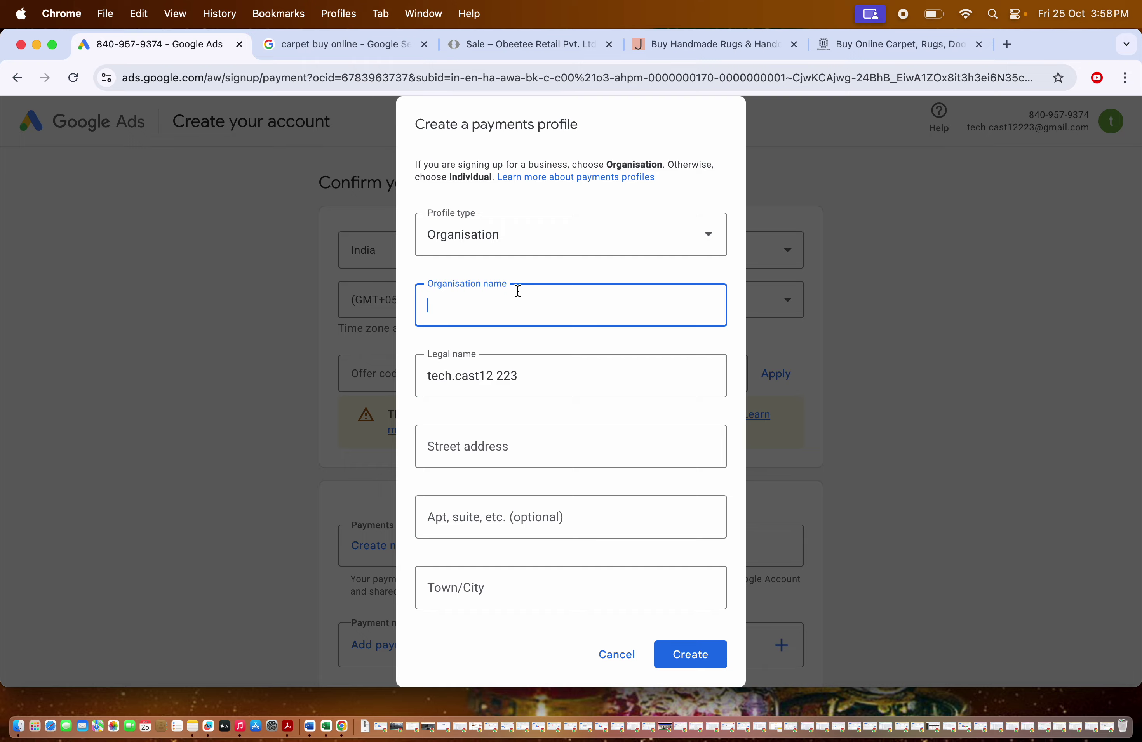
- Check the Jaipur Rugs website for the company name and enter "Jaipur Rugs" as the payments profile's organisation name
left_click(337, 44)
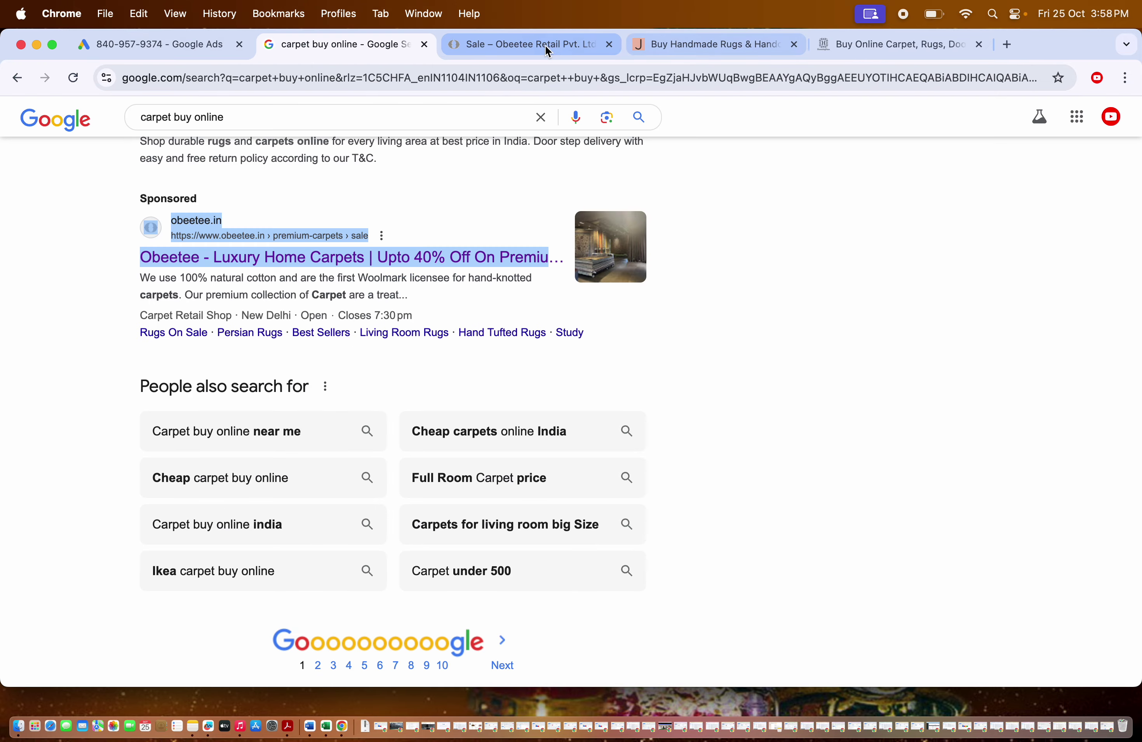
left_click(547, 48)
left_click(676, 45)
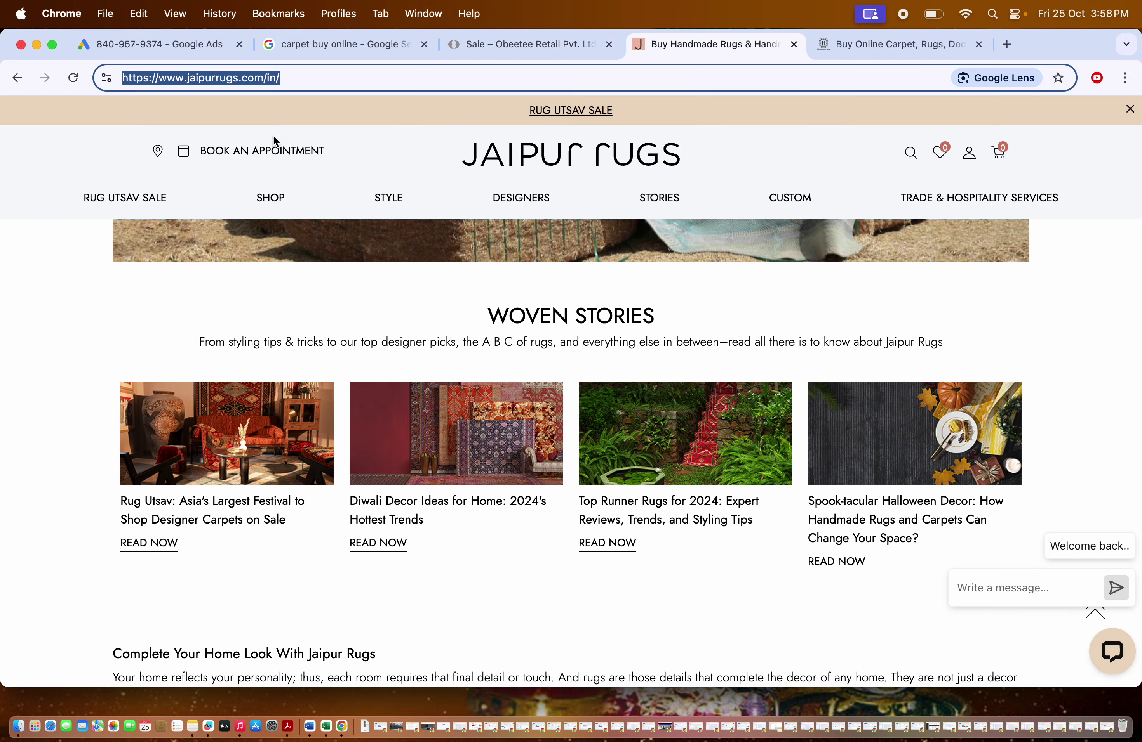
scroll(357, 132, "up", 5)
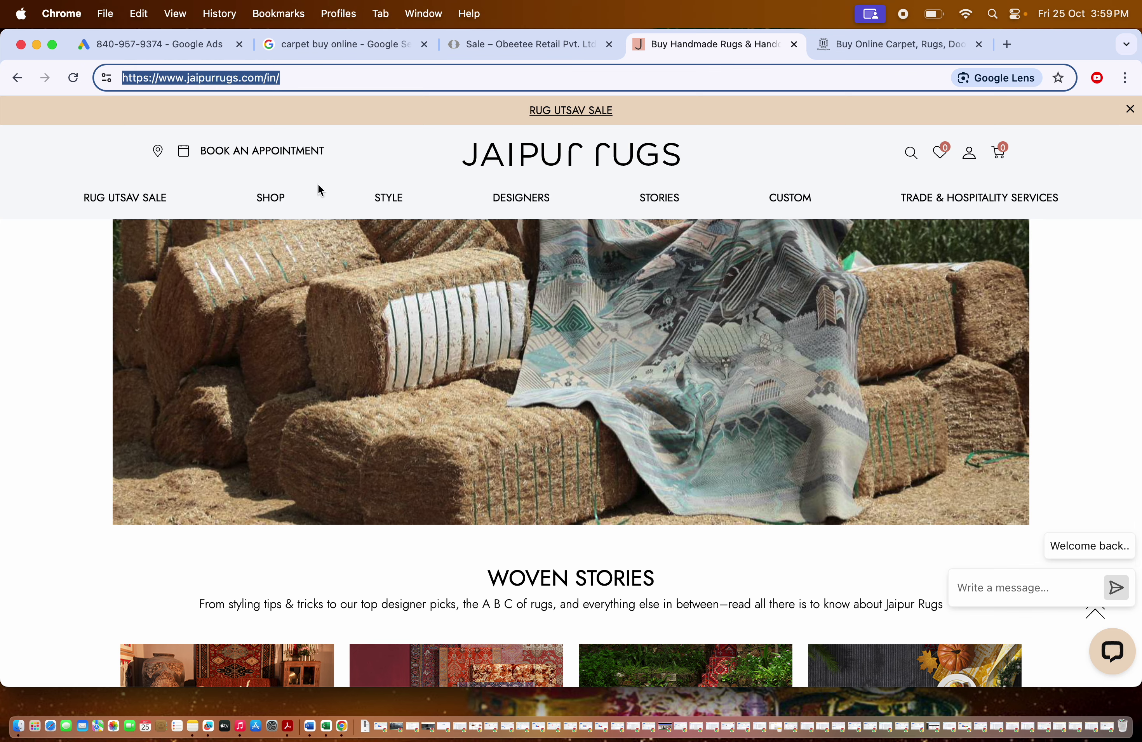
scroll(369, 267, "down", 20)
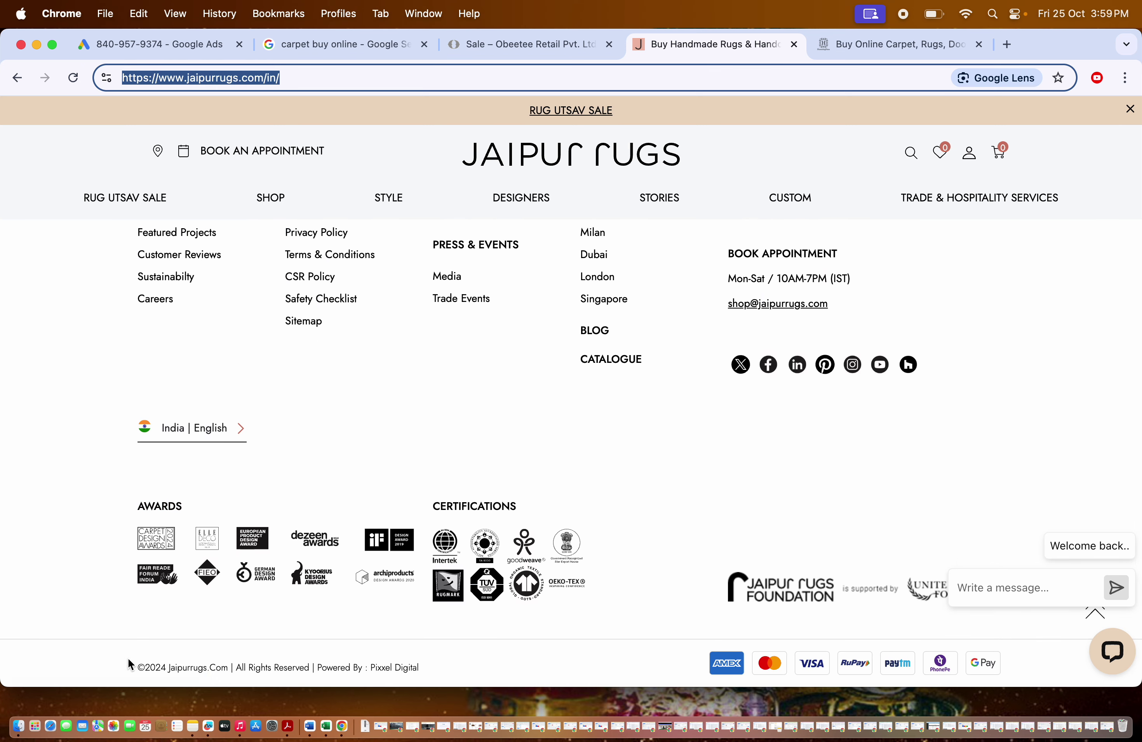
left_click(141, 48)
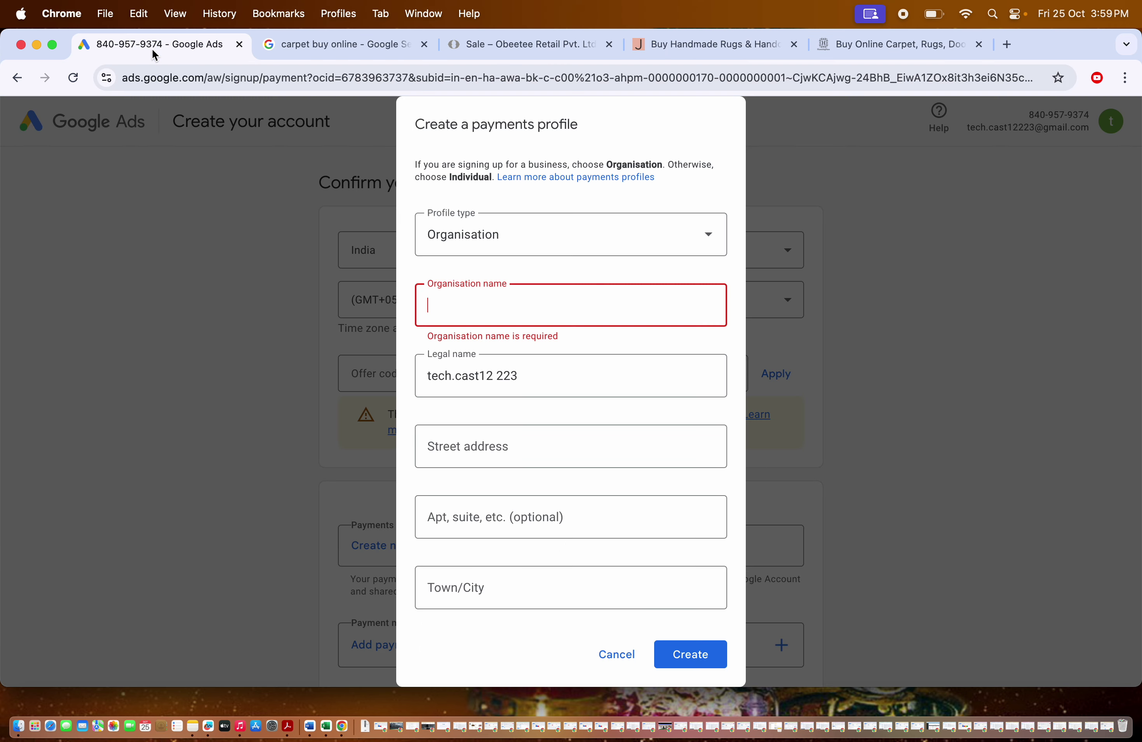
type("Jaipur Rugs")
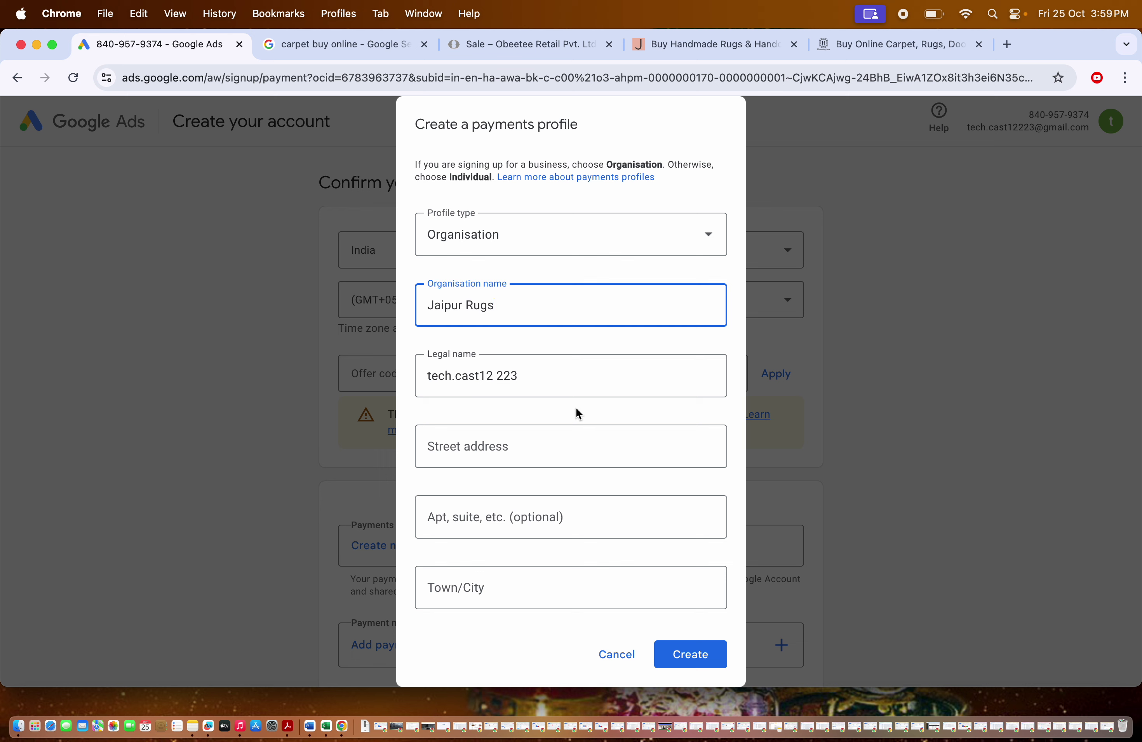
- Replace the legal name with the owner's full name and fill in the street address
left_click(537, 377)
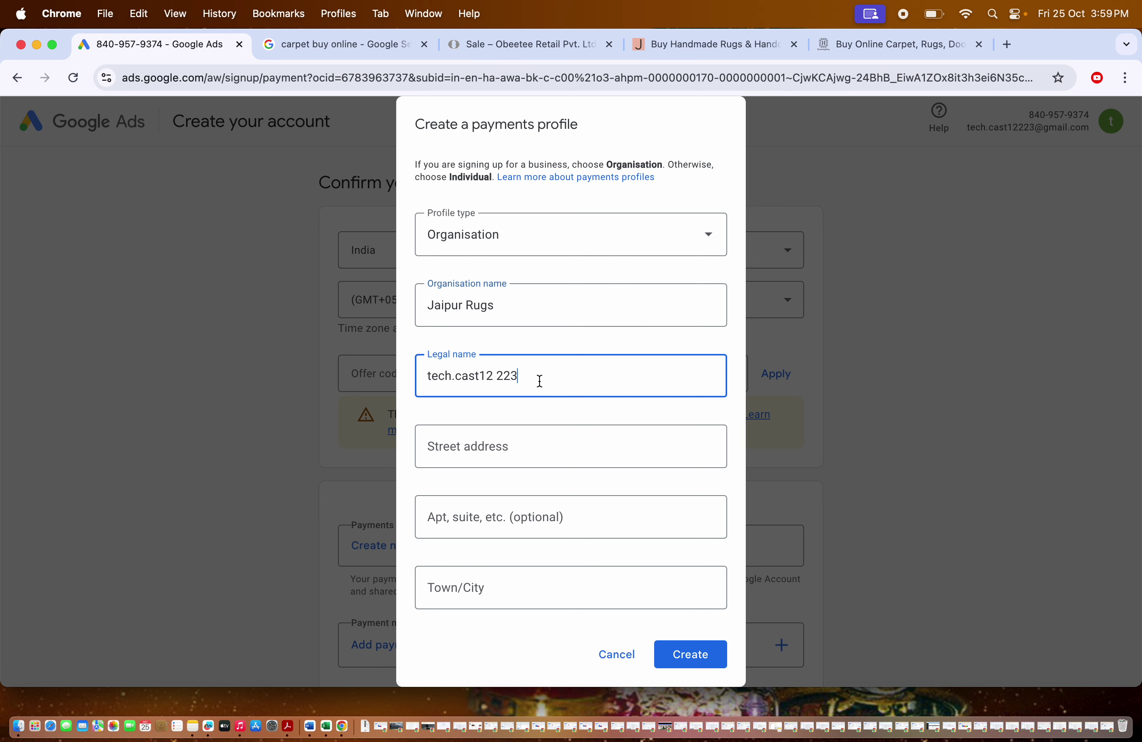
triple_click(538, 377)
key("BackSpace")
left_click(553, 439)
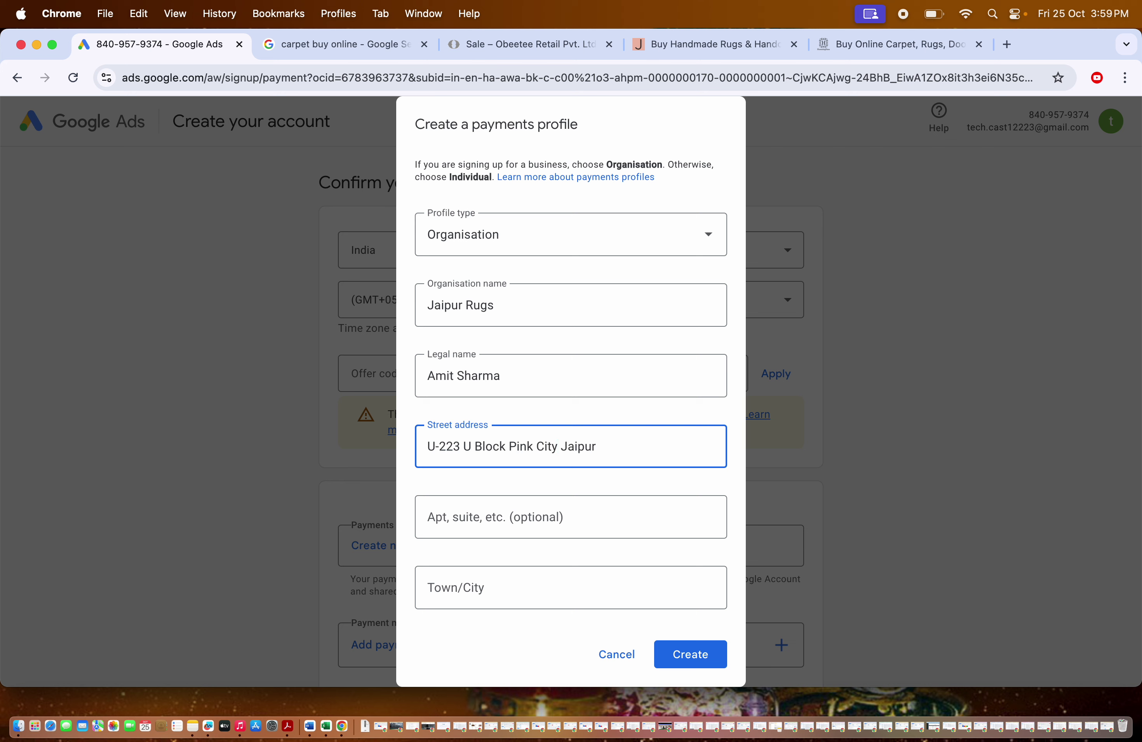
- Set the payments profile's town/city to Jaipur and its state to Rajasthan
scroll(507, 528, "down", 3)
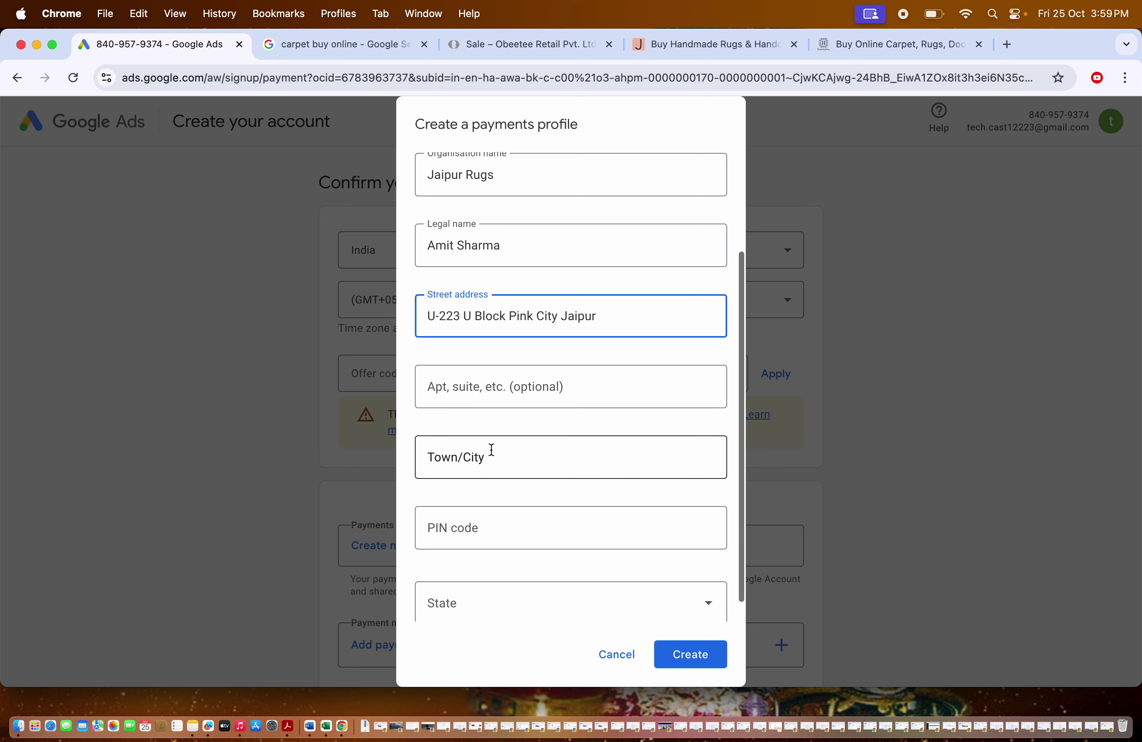
left_click(491, 449)
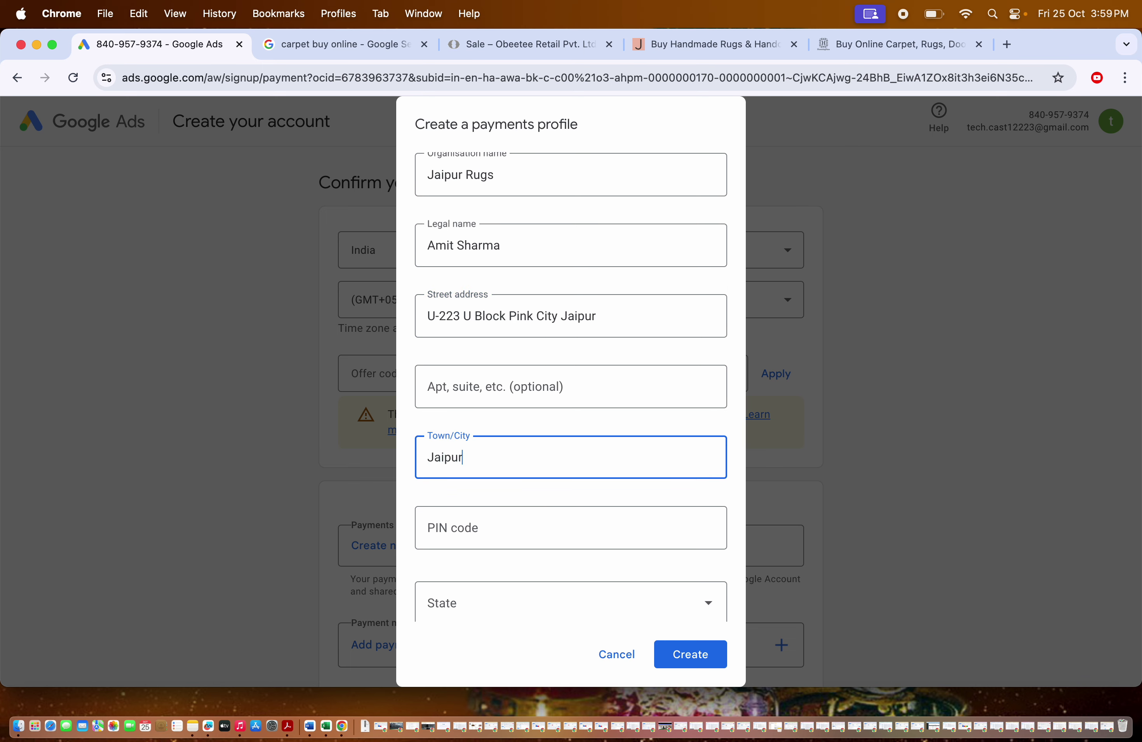
scroll(506, 549, "down", 1)
left_click(510, 573)
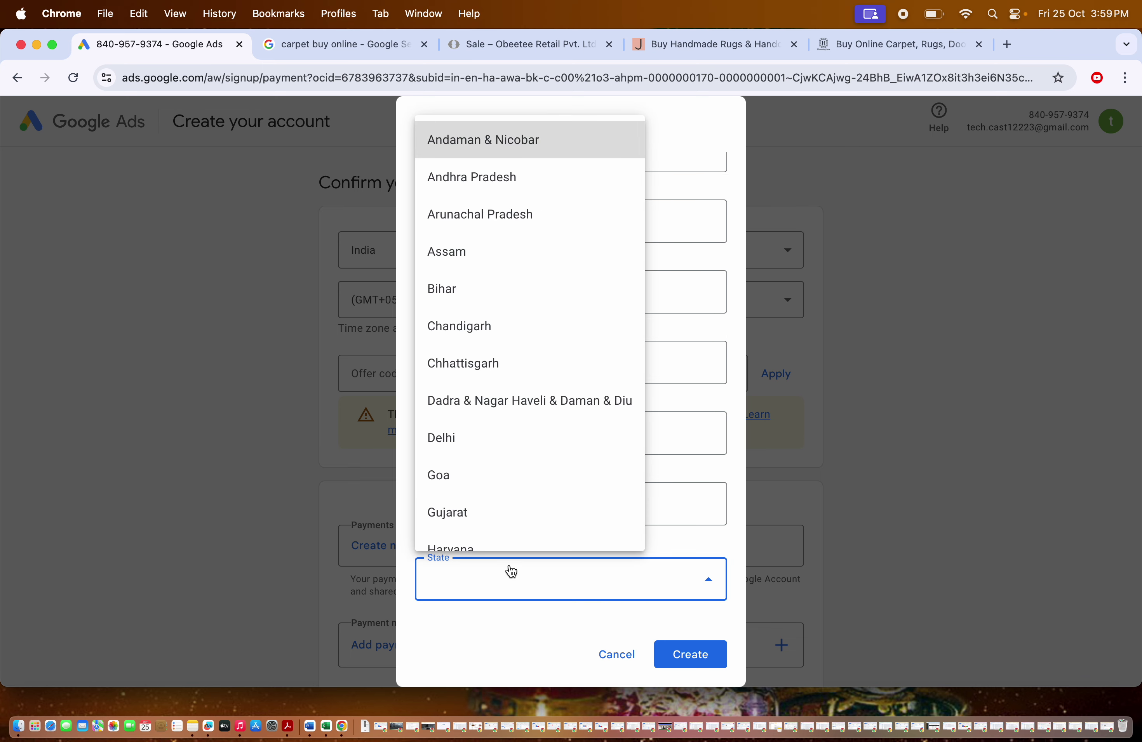
key("r")
left_click(433, 333)
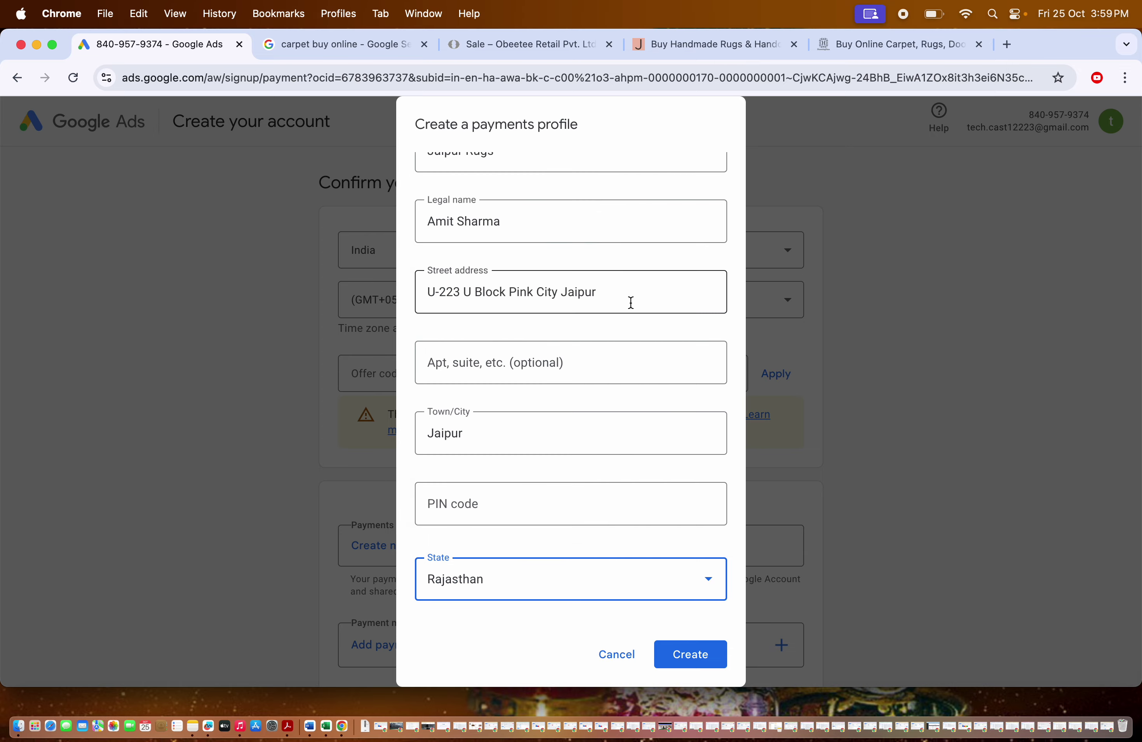
- Search Google for Jaipur in a new tab and look through the results for the city's postal PIN code
left_click(1015, 45)
type("jai")
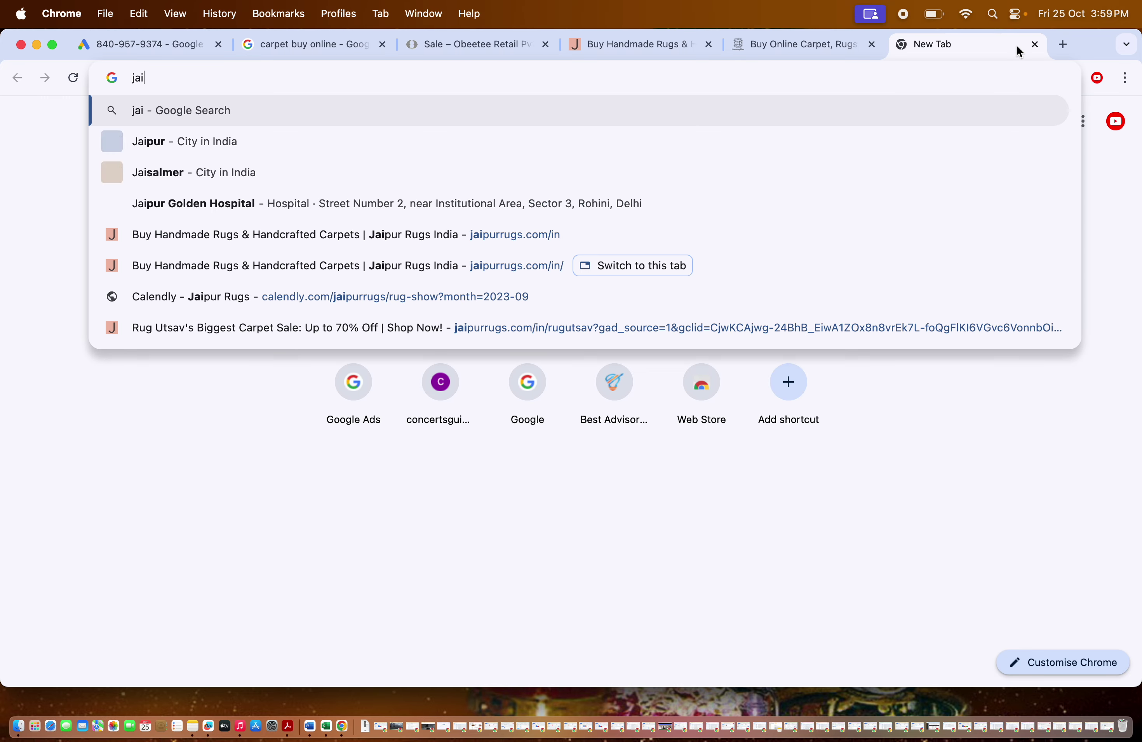
left_click(490, 144)
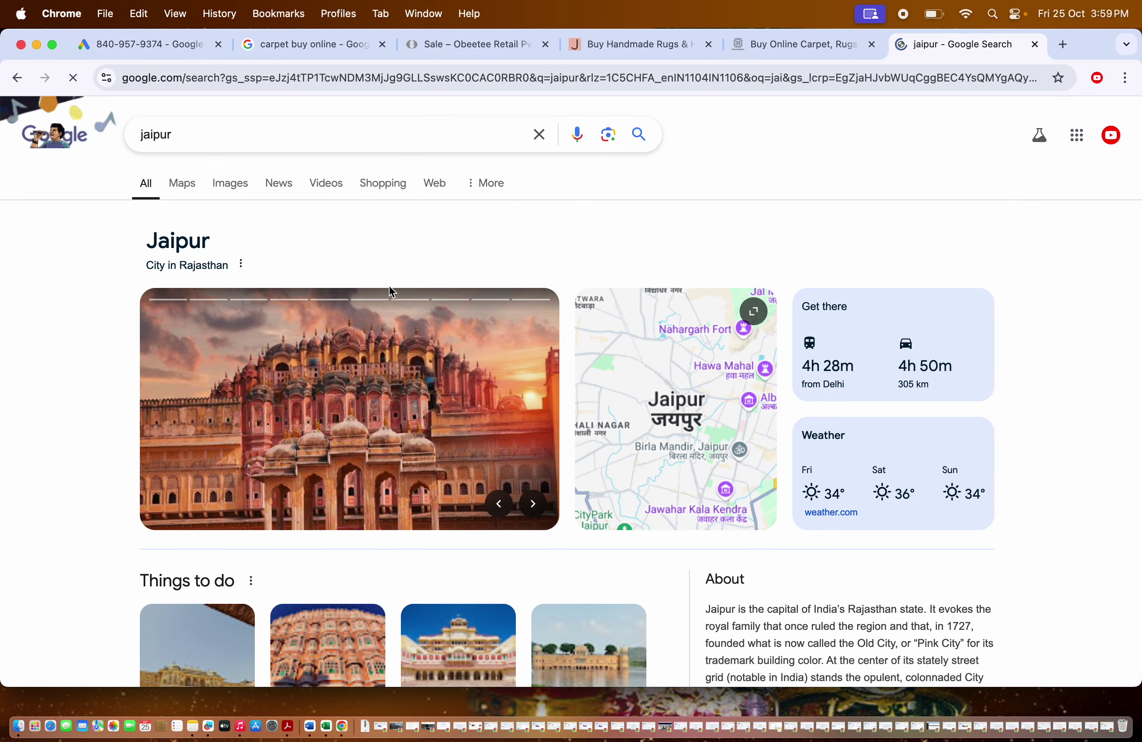
scroll(848, 488, "down", 3)
scroll(848, 488, "down", 3)
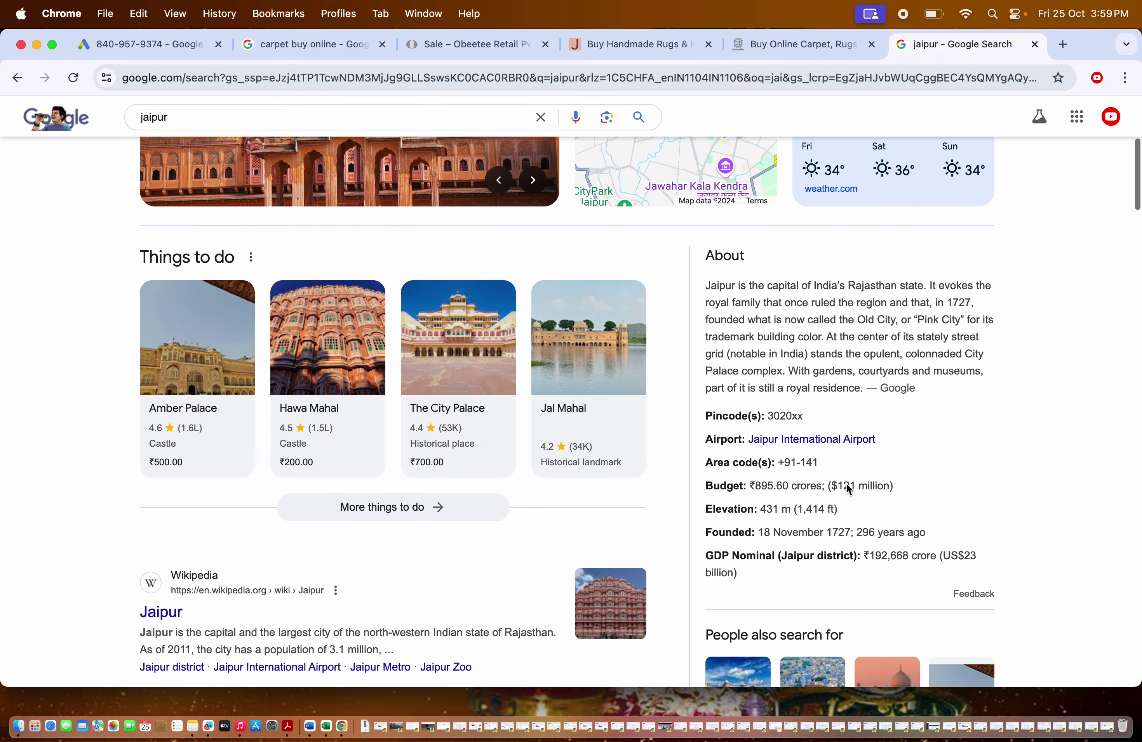
scroll(578, 415, "down", 10)
scroll(578, 415, "up", 15)
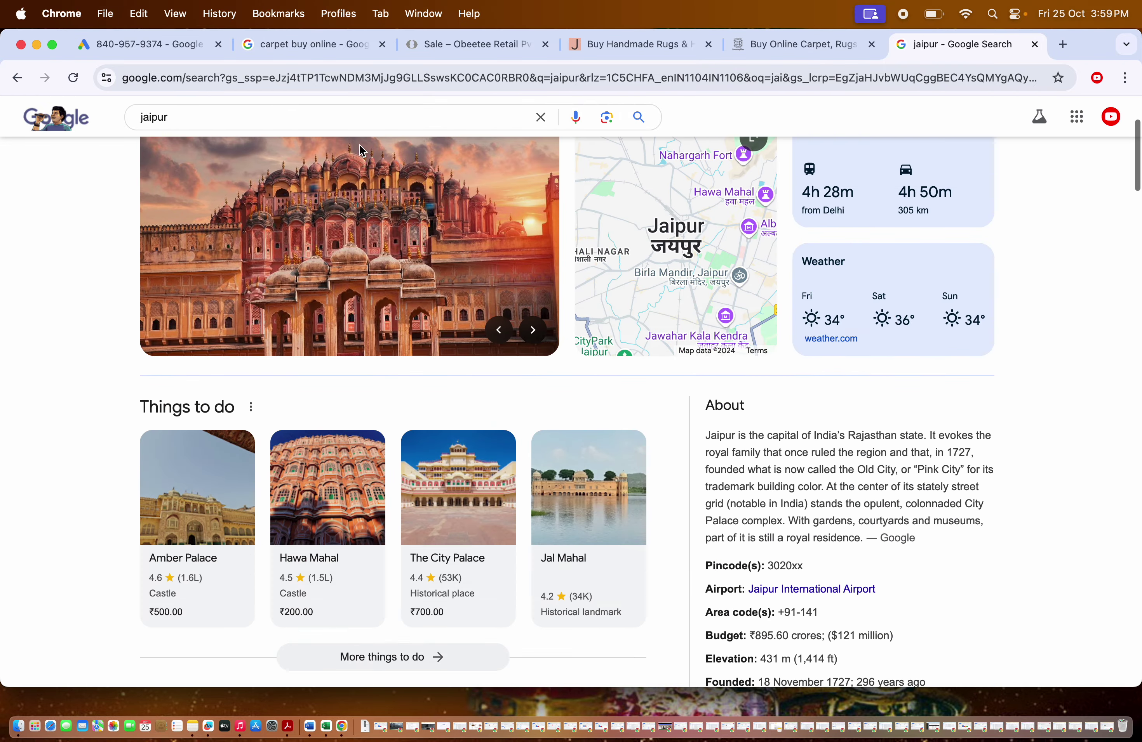
- Search Google for "jaipur resorts" and look through the hotel listings for a full local address
left_click(267, 117)
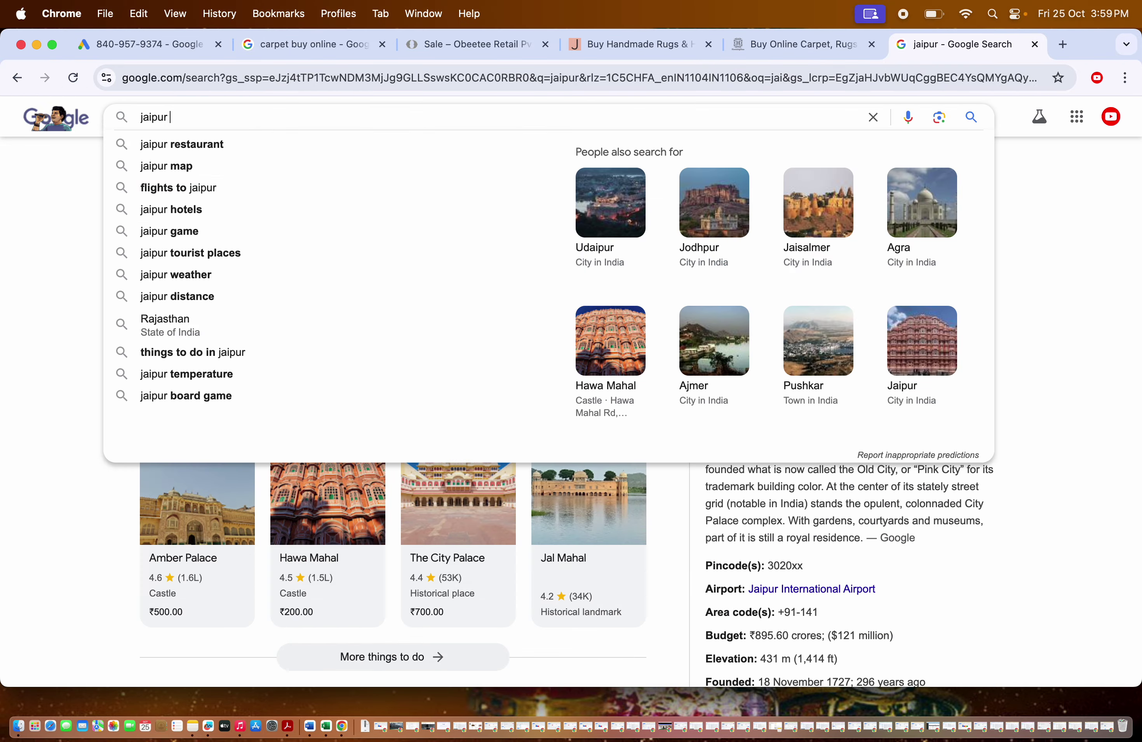
type("re")
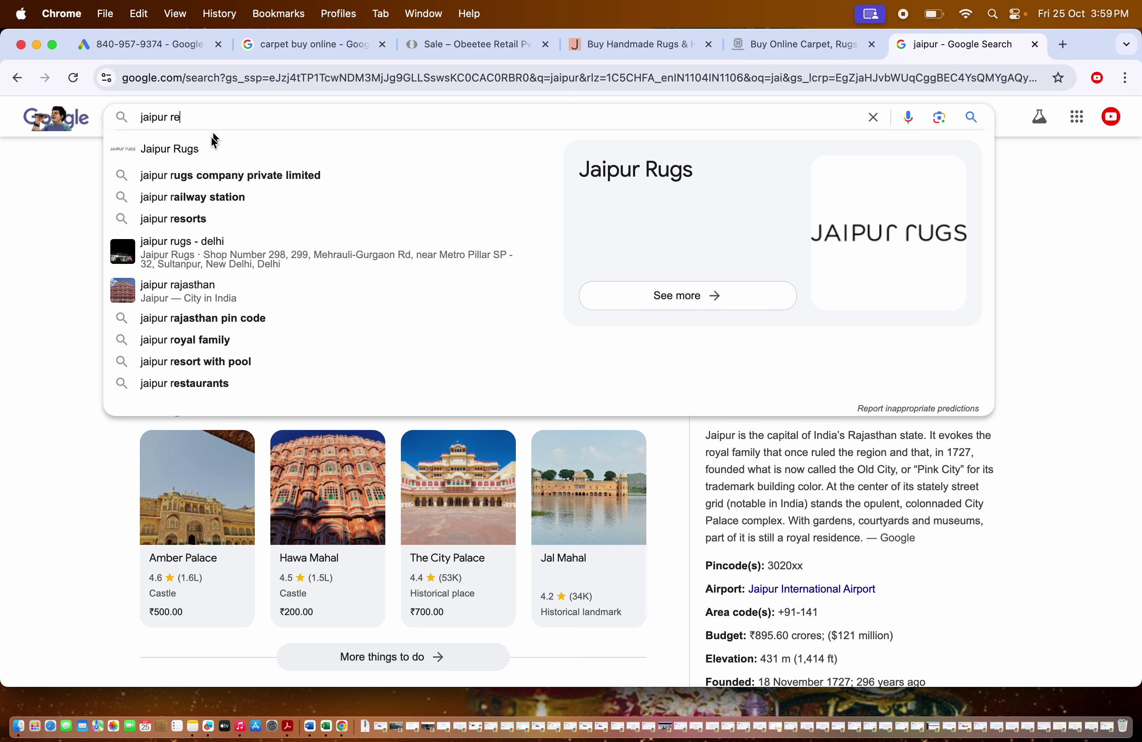
left_click(203, 145)
scroll(306, 344, "down", 5)
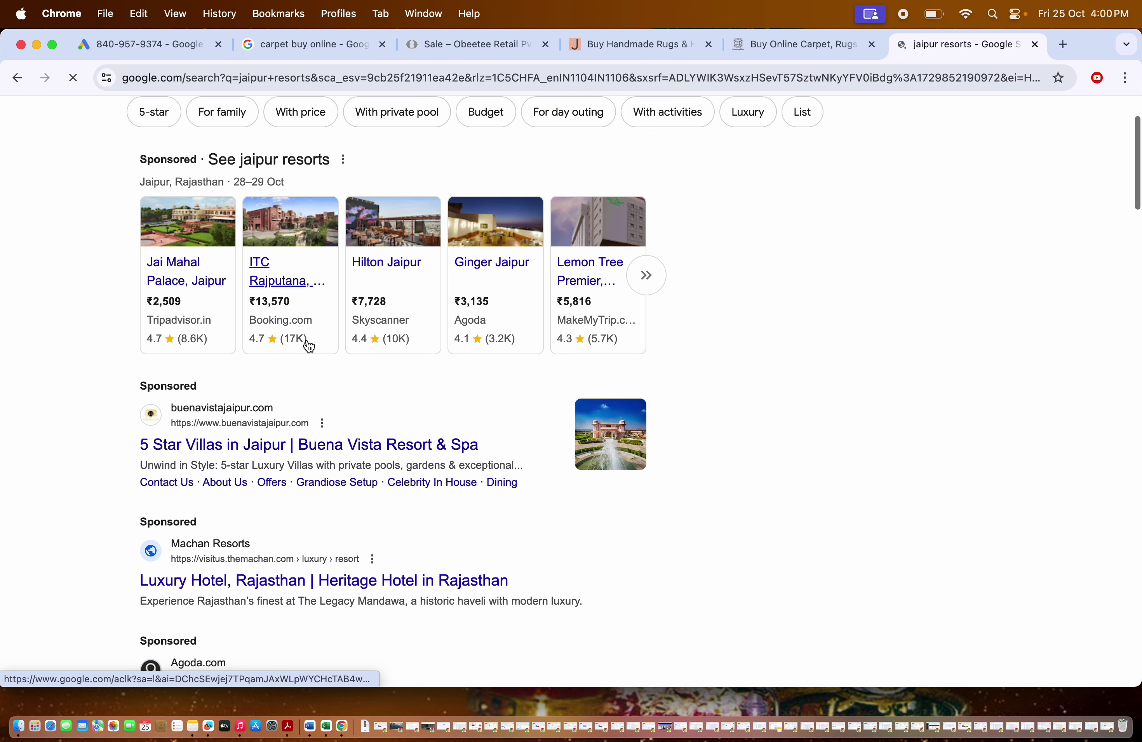
scroll(271, 501, "down", 8)
scroll(272, 504, "down", 5)
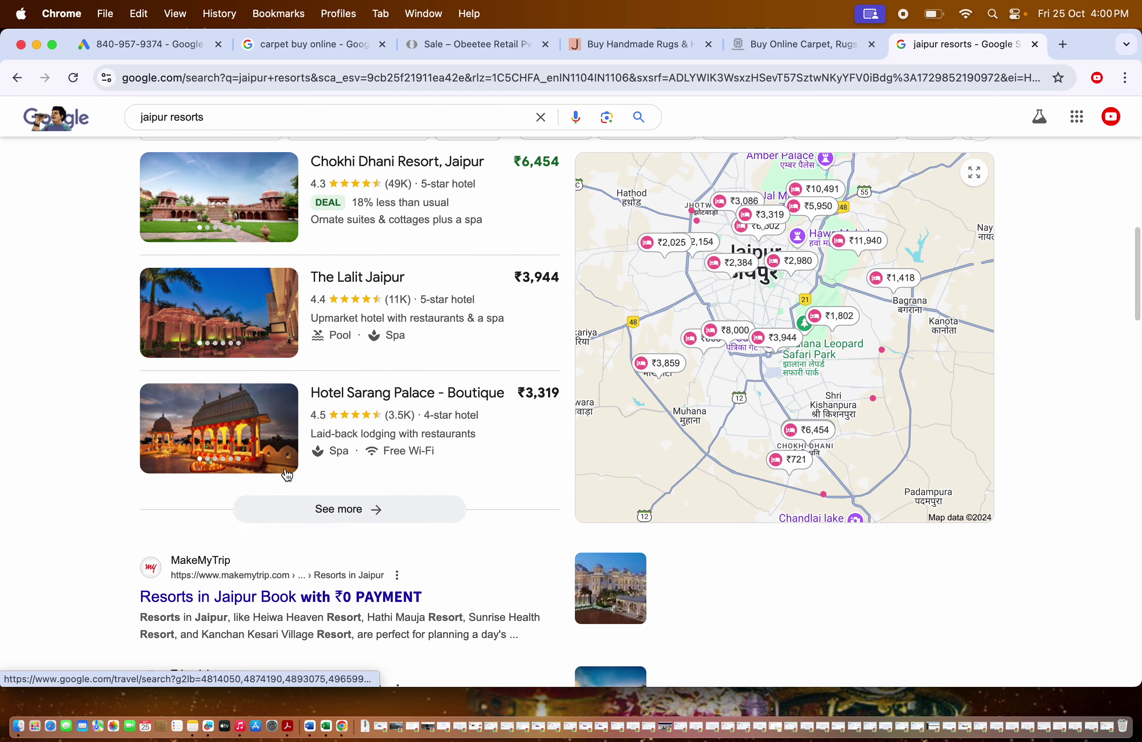
- Open the Hotel Sarang Palace listing and copy the postal code from its address
left_click(400, 427)
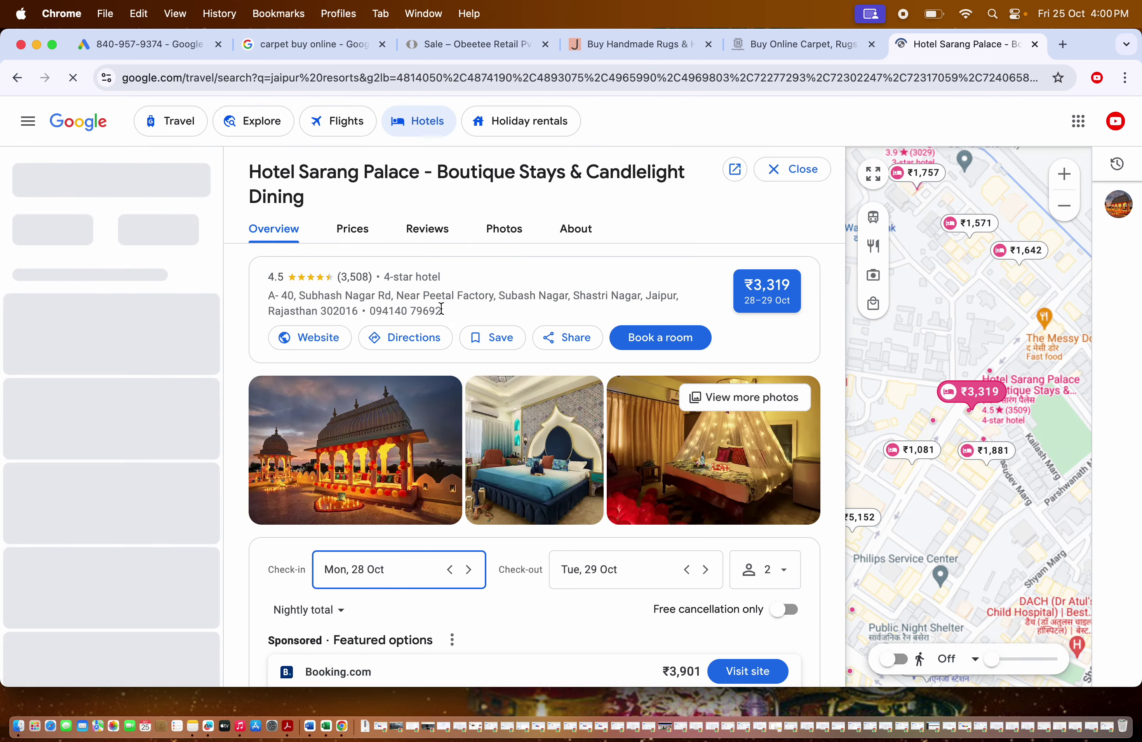
scroll(443, 312, "down", 4)
scroll(442, 314, "up", 4)
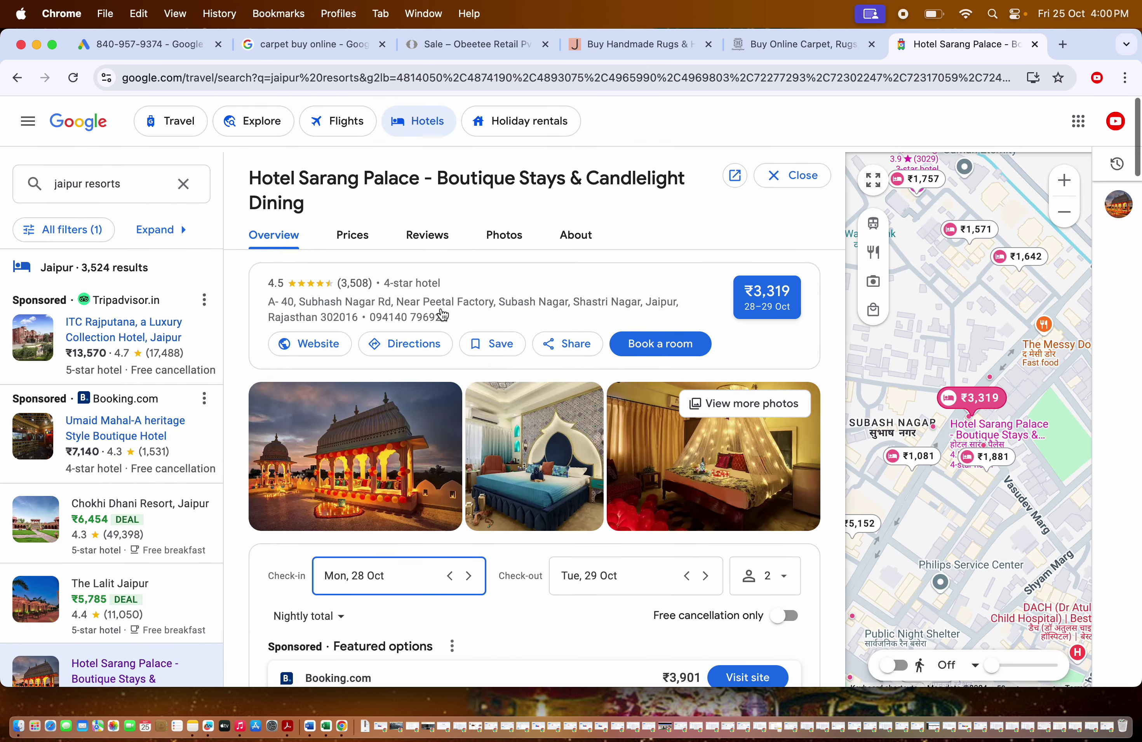
left_click_drag(357, 309, 323, 314)
key("super+c")
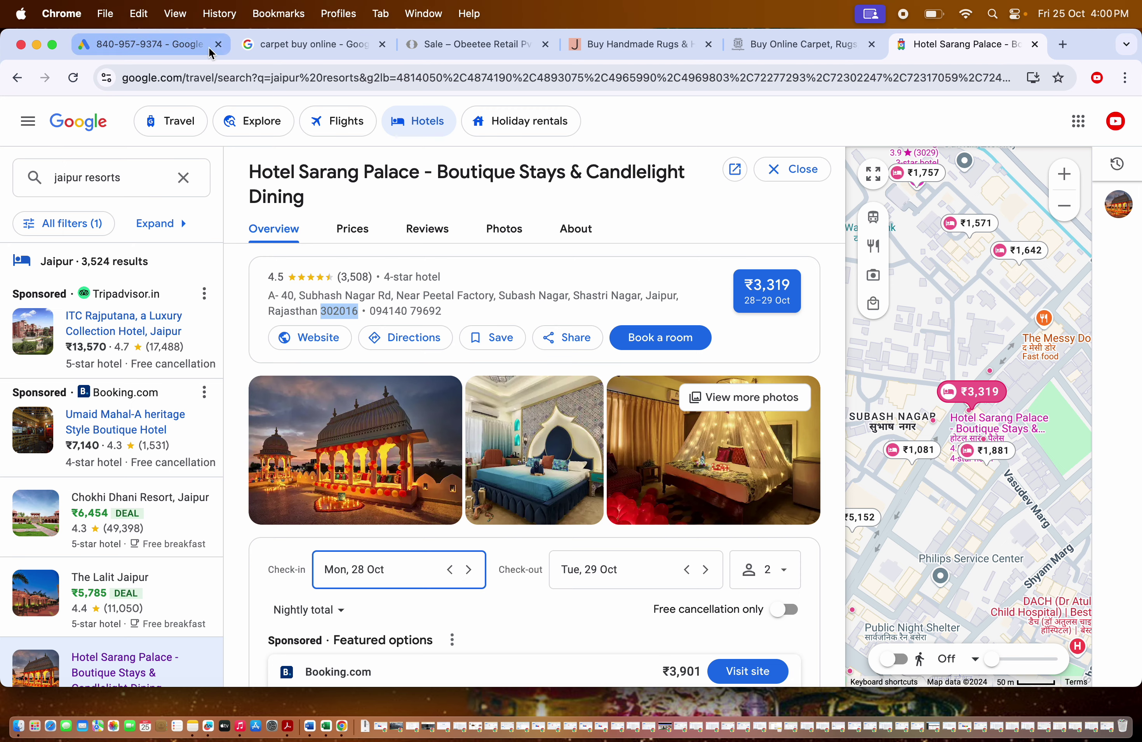
- Paste the copied postal code into the Google Ads payments profile and create the profile
left_click(153, 46)
left_click(489, 523)
key("super+v")
scroll(559, 367, "up", 3)
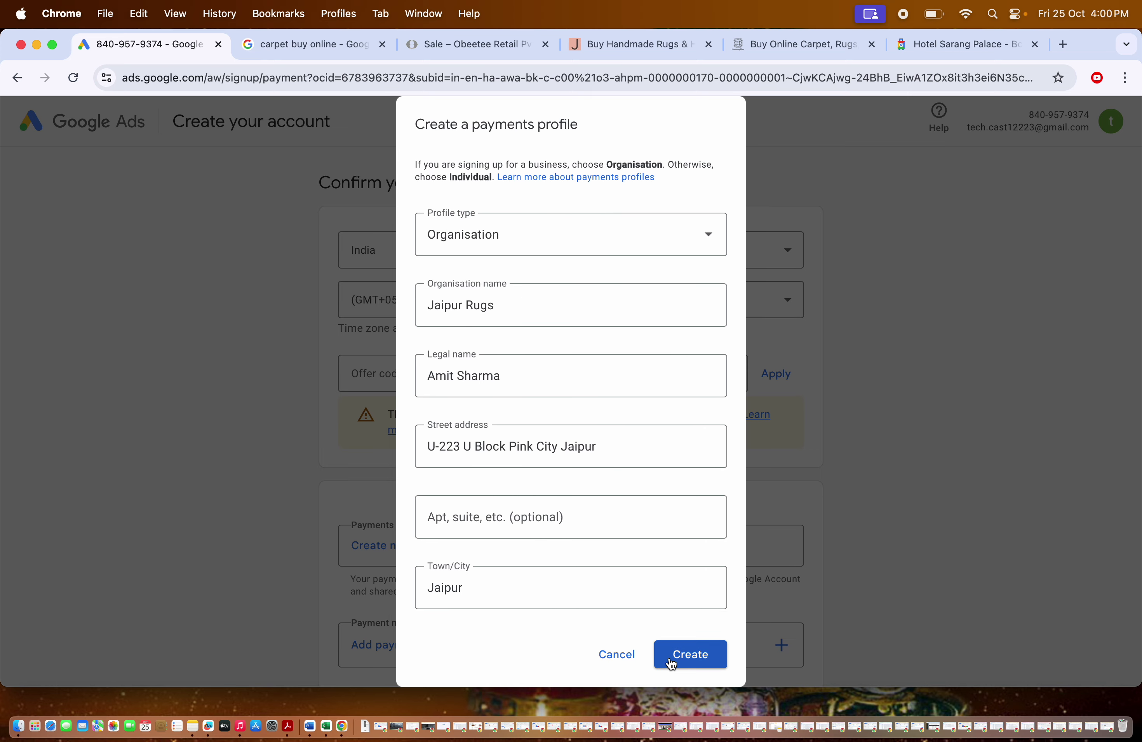
left_click(682, 655)
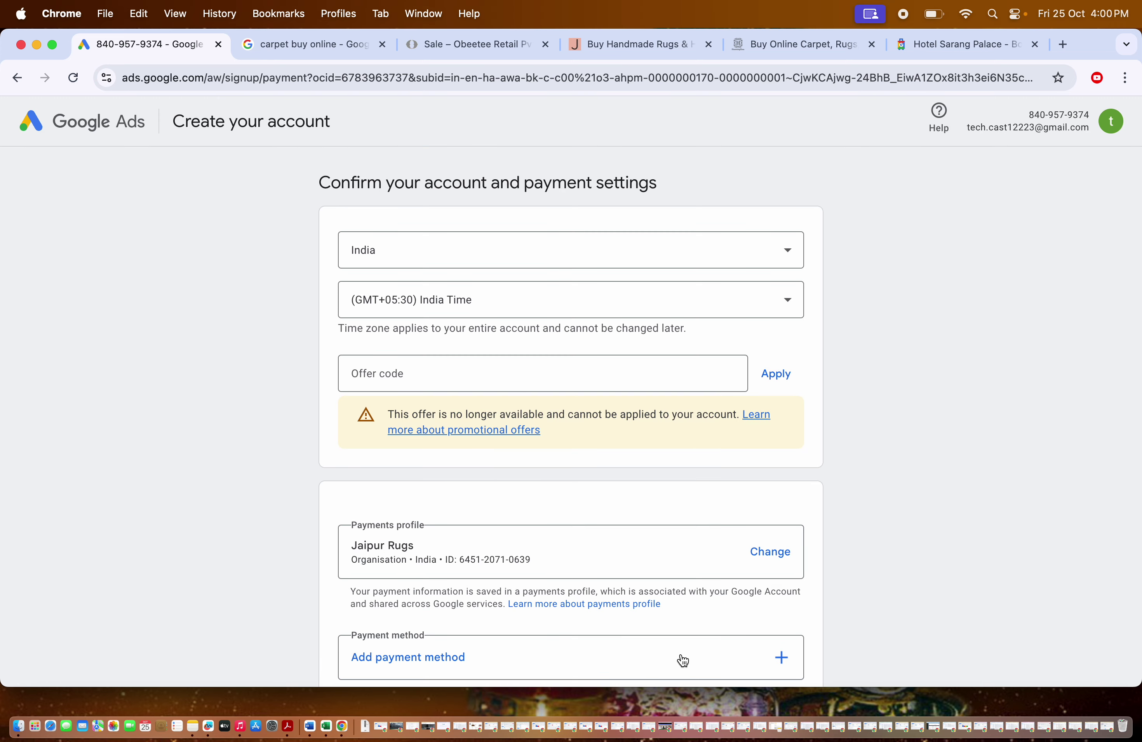
- Set the account's payment method to bank transfer
scroll(682, 660, "down", 7)
left_click(488, 339)
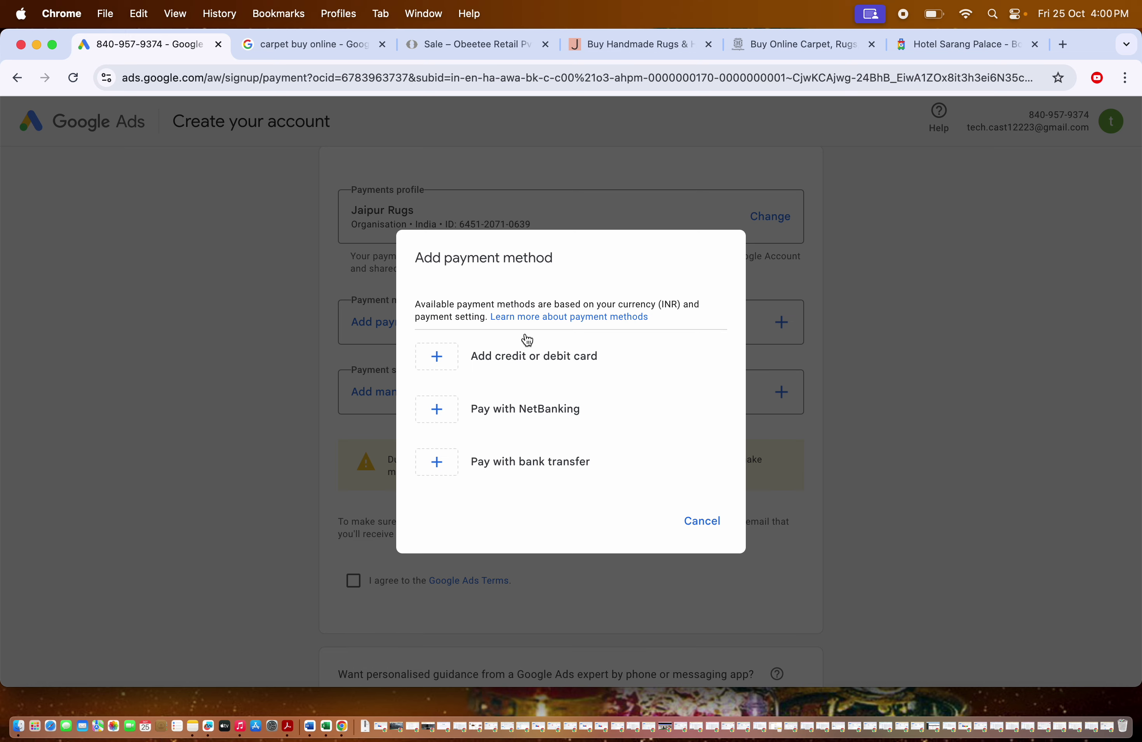
left_click(488, 461)
- Agree to the Google Ads Terms with personalised expert guidance declined, and complete the account sign-up
left_click(353, 530)
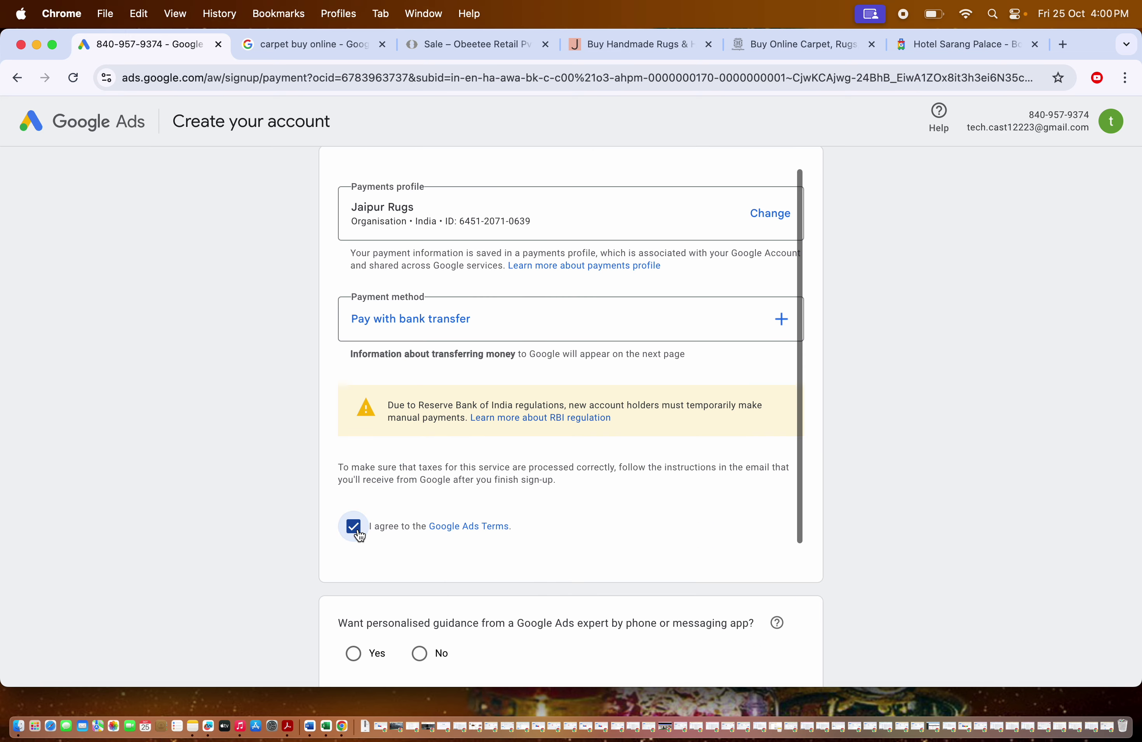
left_click(420, 655)
scroll(423, 652, "down", 5)
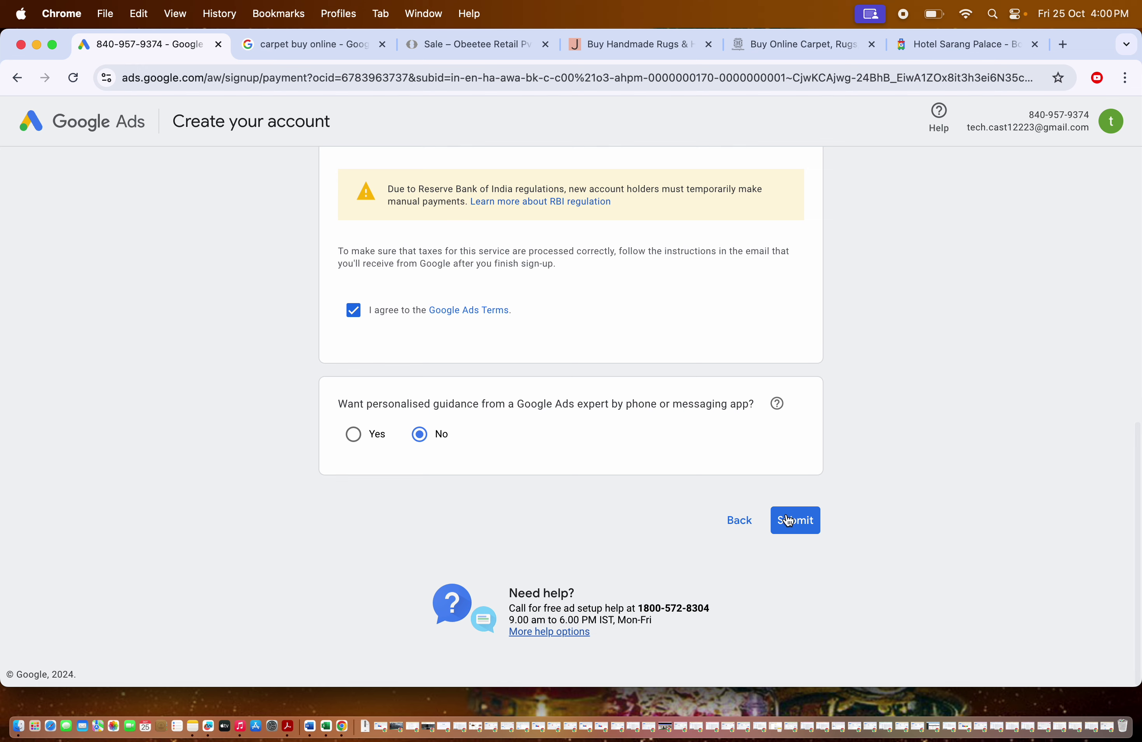
left_click(795, 521)
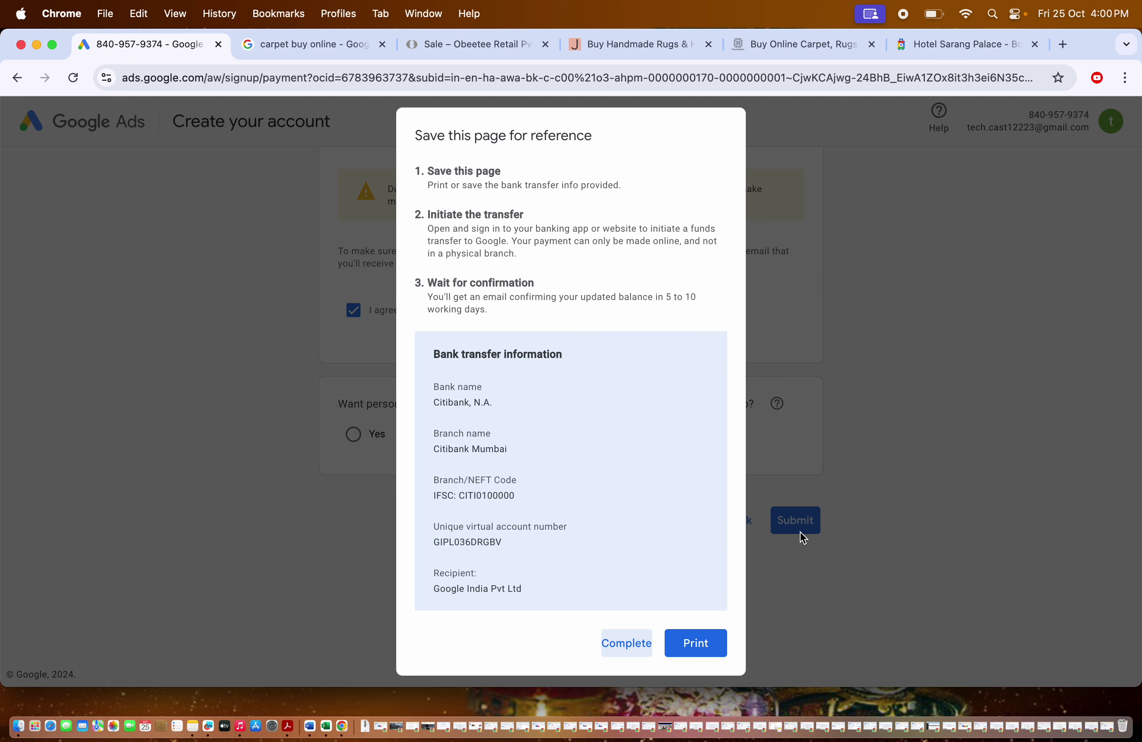
left_click(619, 646)
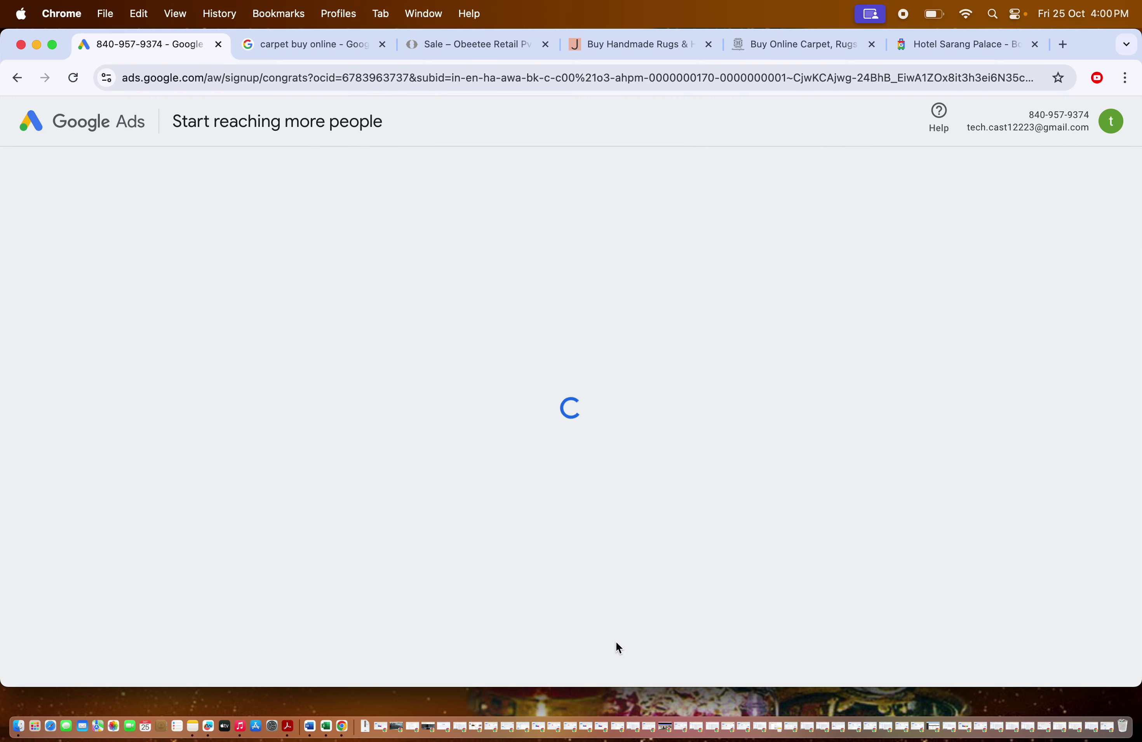
left_click(814, 608)
scroll(829, 593, "down", 5)
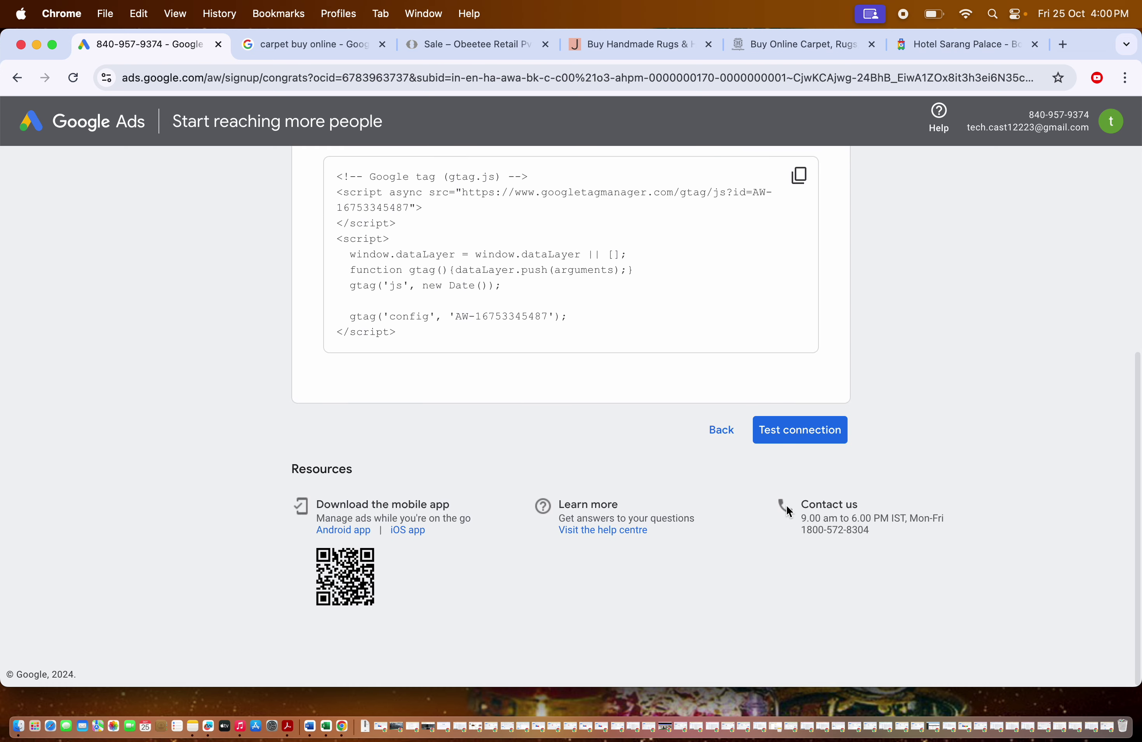
left_click(791, 429)
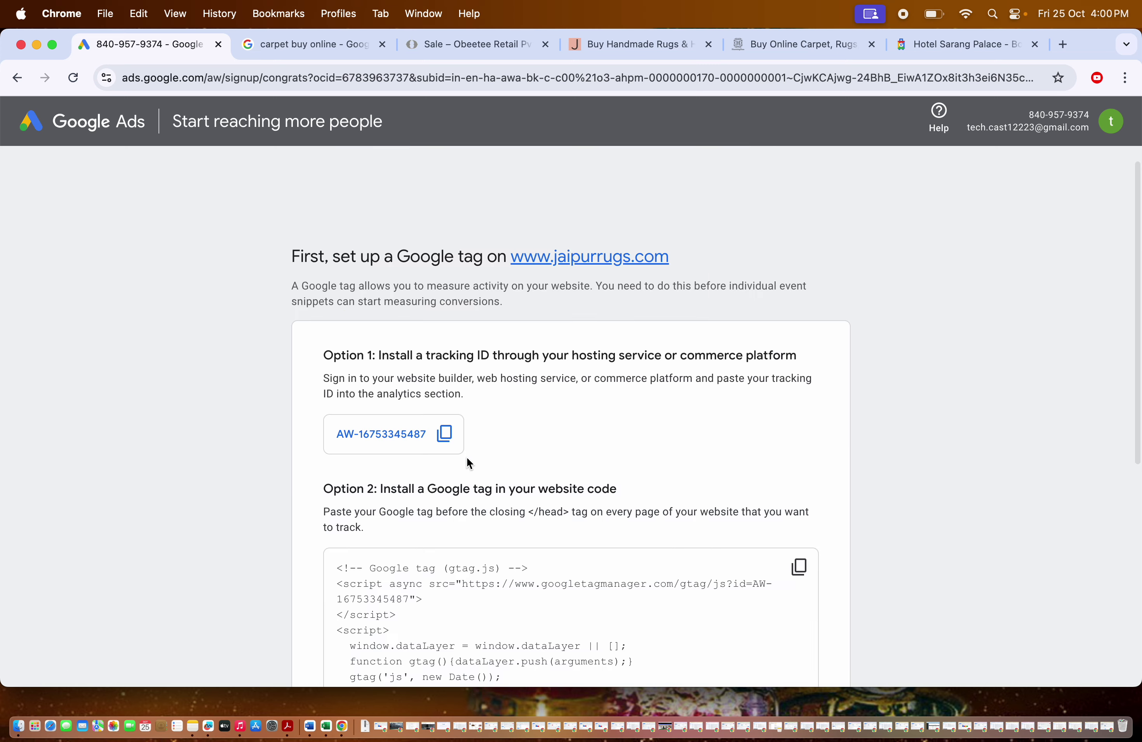
scroll(510, 453, "down", 10)
left_click(350, 439)
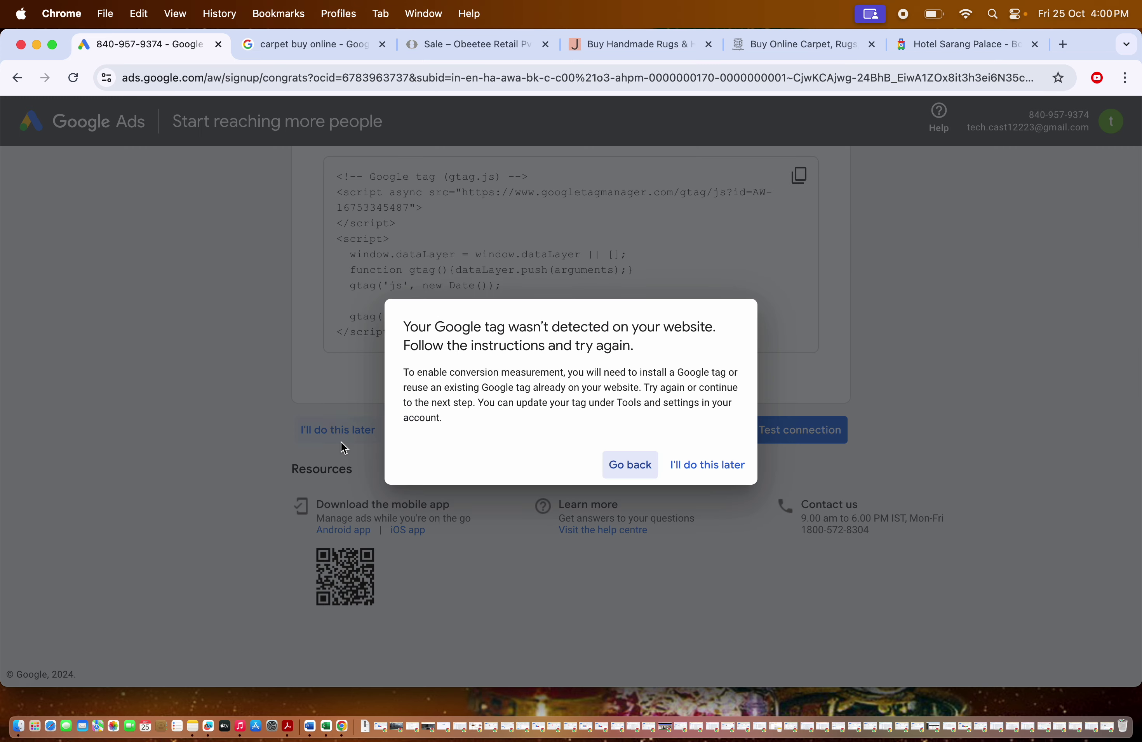
left_click(702, 458)
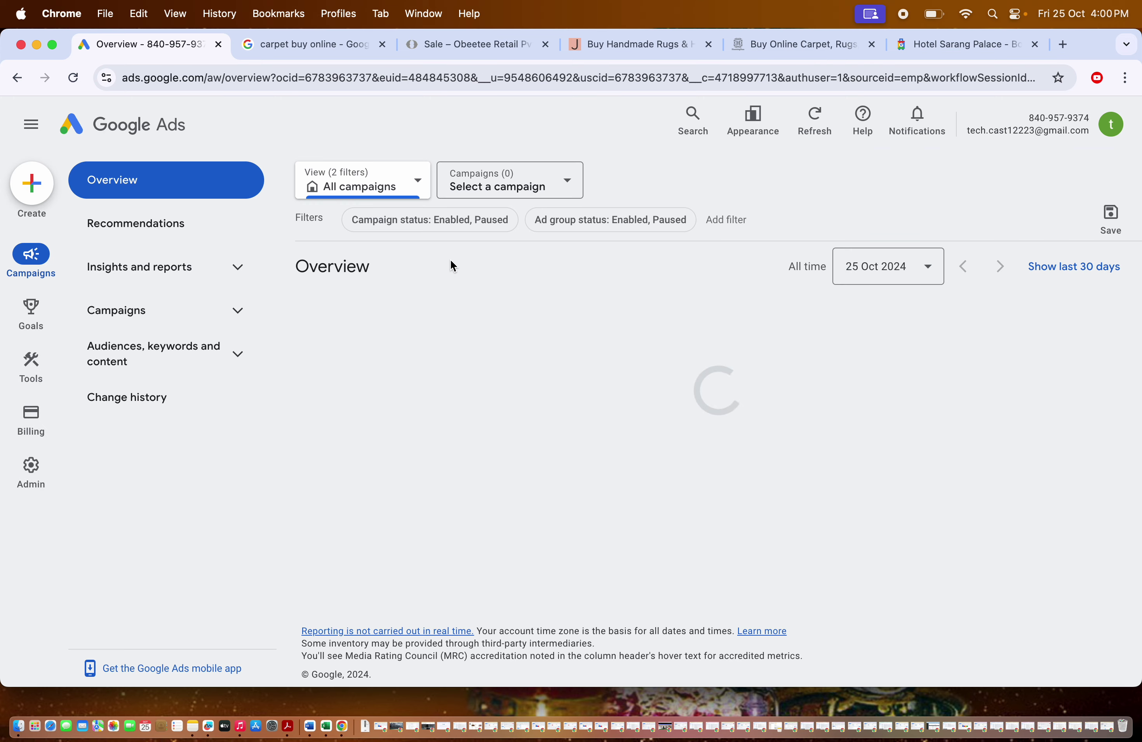
- Reload the account overview and look over it, along with the "carpet buy online" search results
left_click(74, 79)
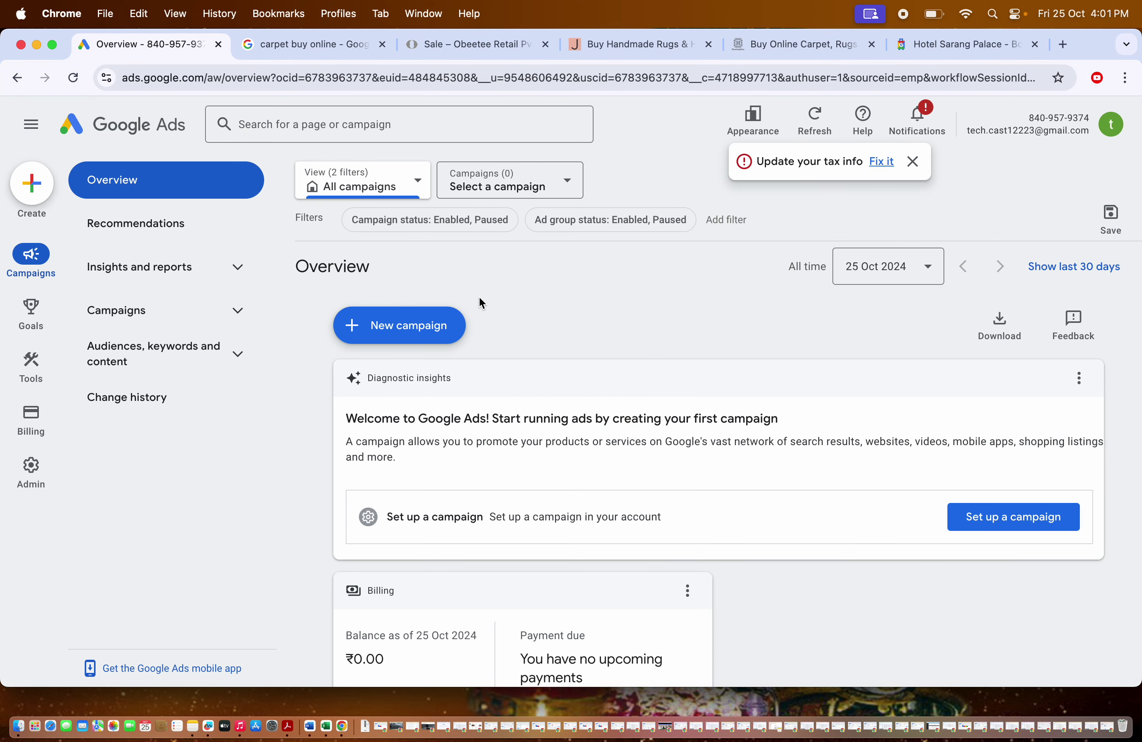
scroll(592, 394, "down", 3)
scroll(593, 394, "up", 3)
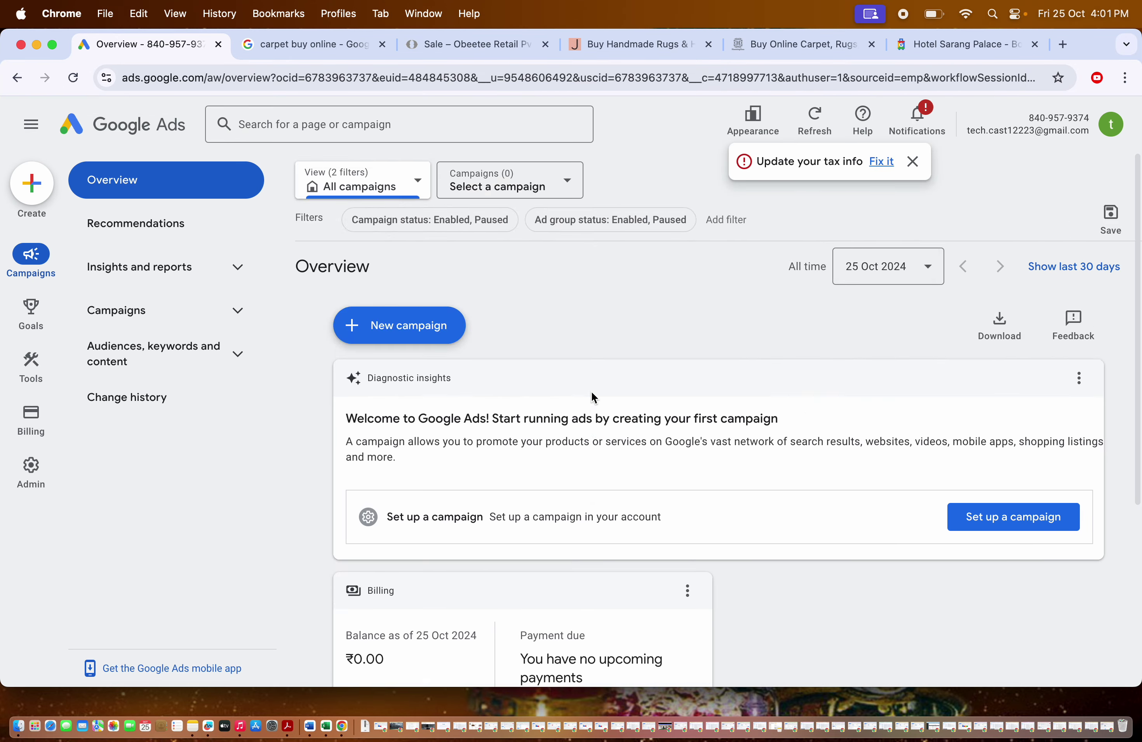
left_click(309, 44)
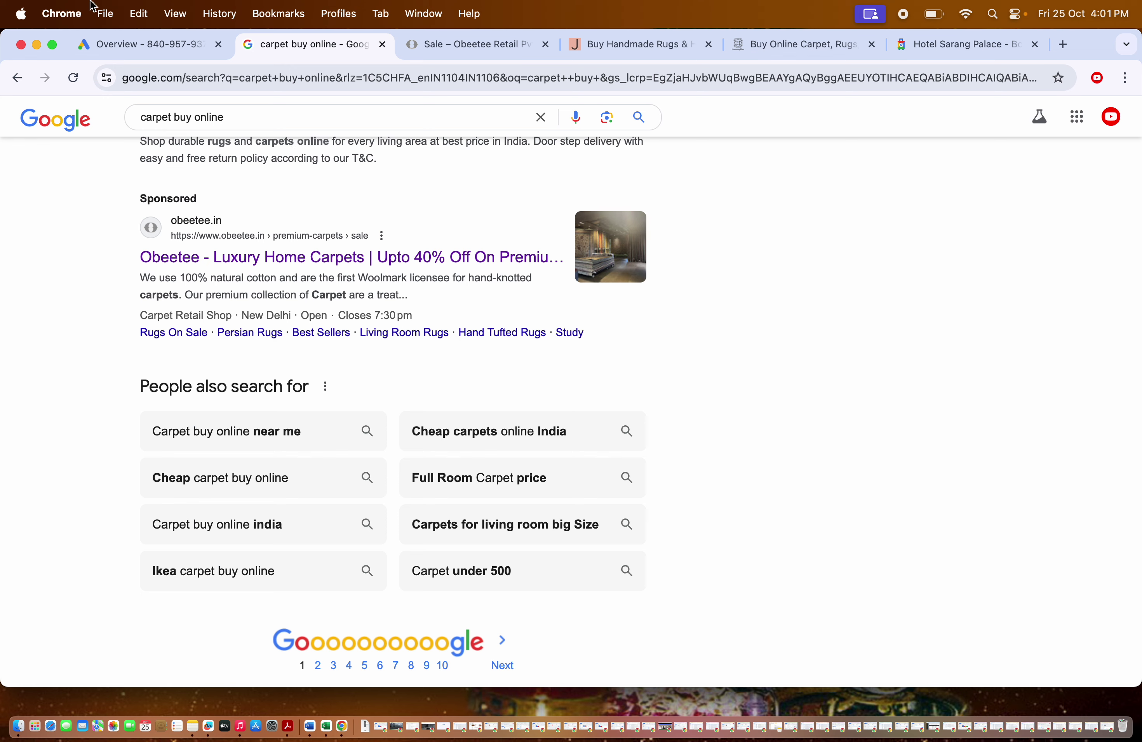
left_click(119, 48)
- Start a new campaign without entering business details and choose Sales as its objective
left_click(395, 341)
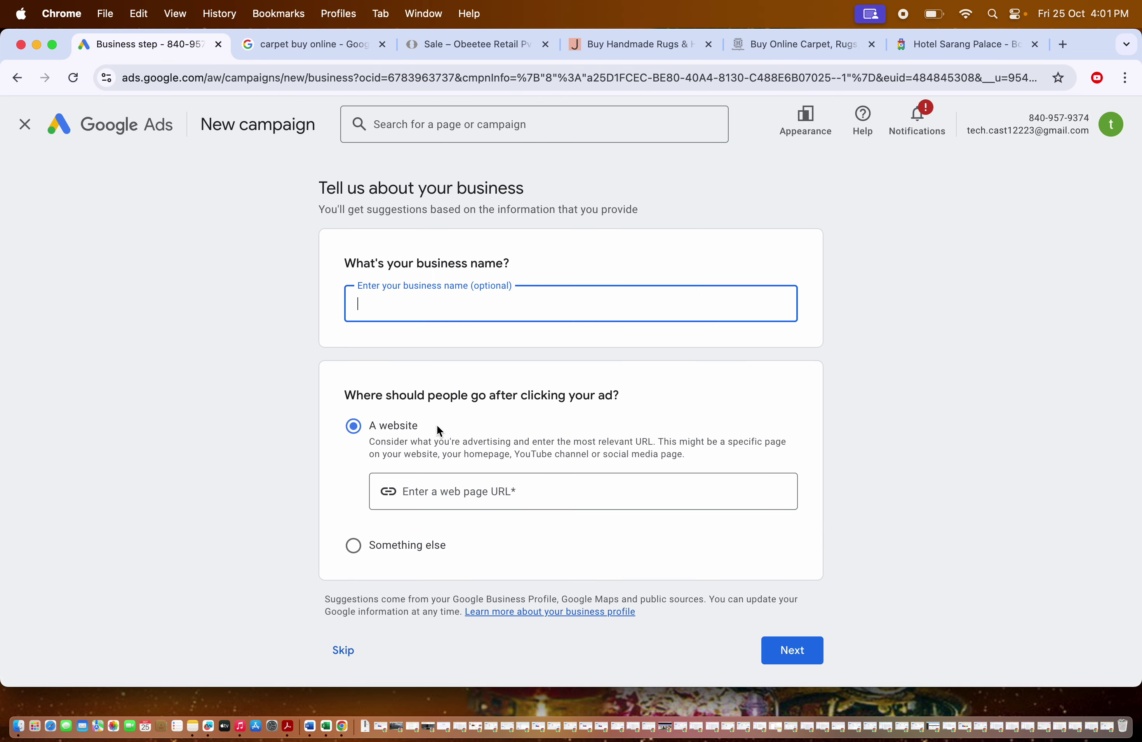
left_click(344, 651)
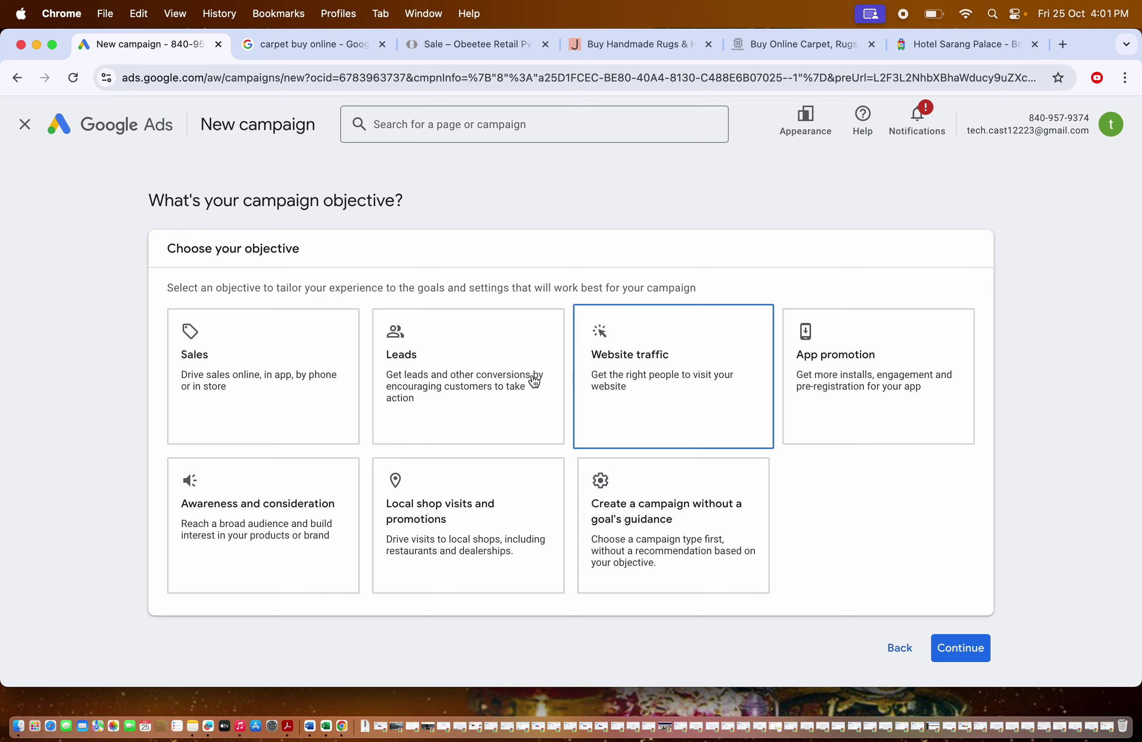
left_click(304, 354)
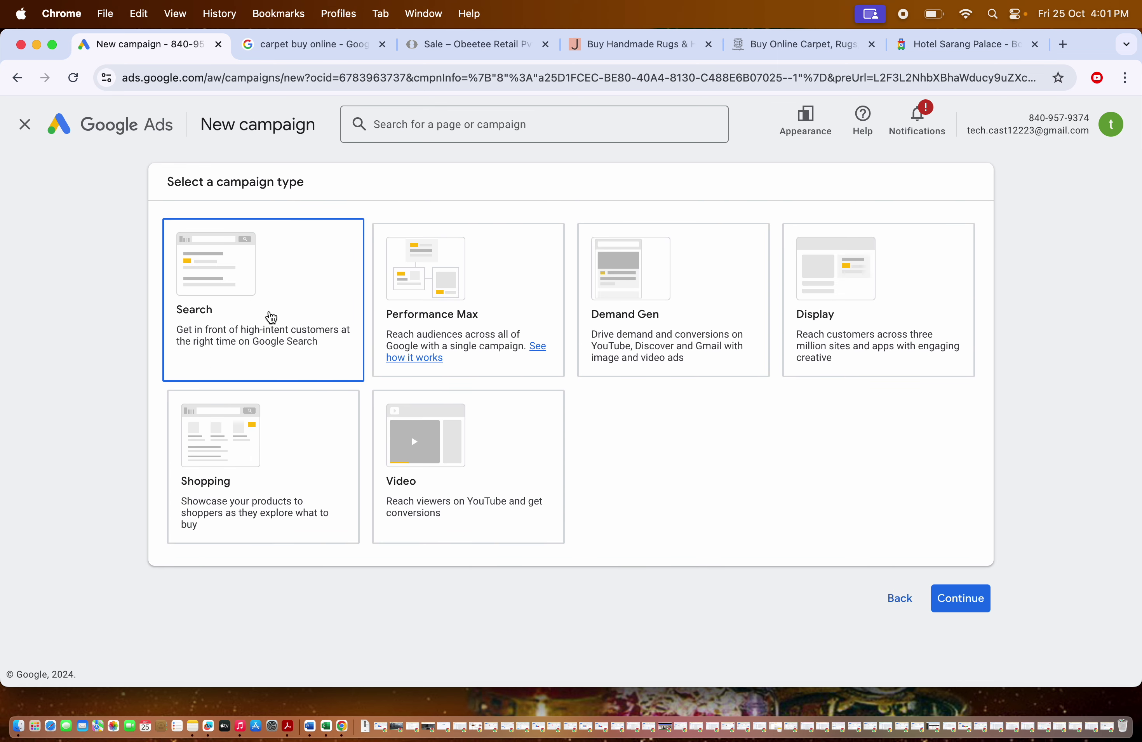
- Choose Search as the campaign type and enable website visits as the way to reach the goal
left_click(271, 317)
left_click(263, 328)
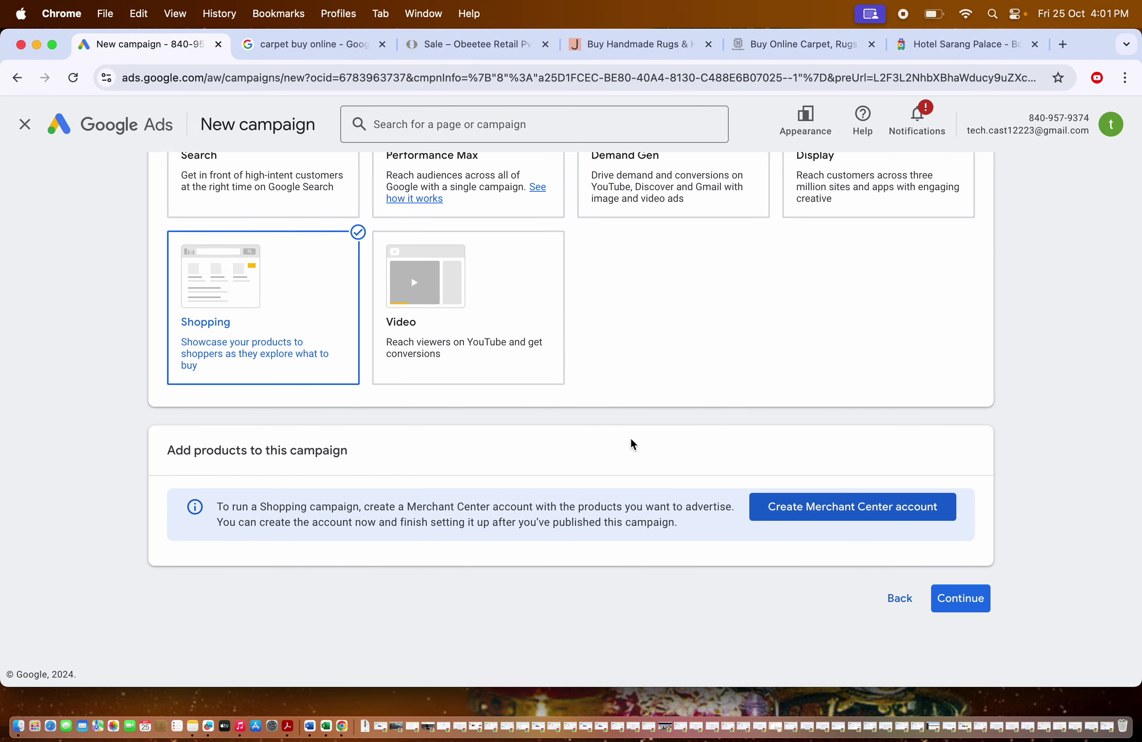
left_click(265, 379)
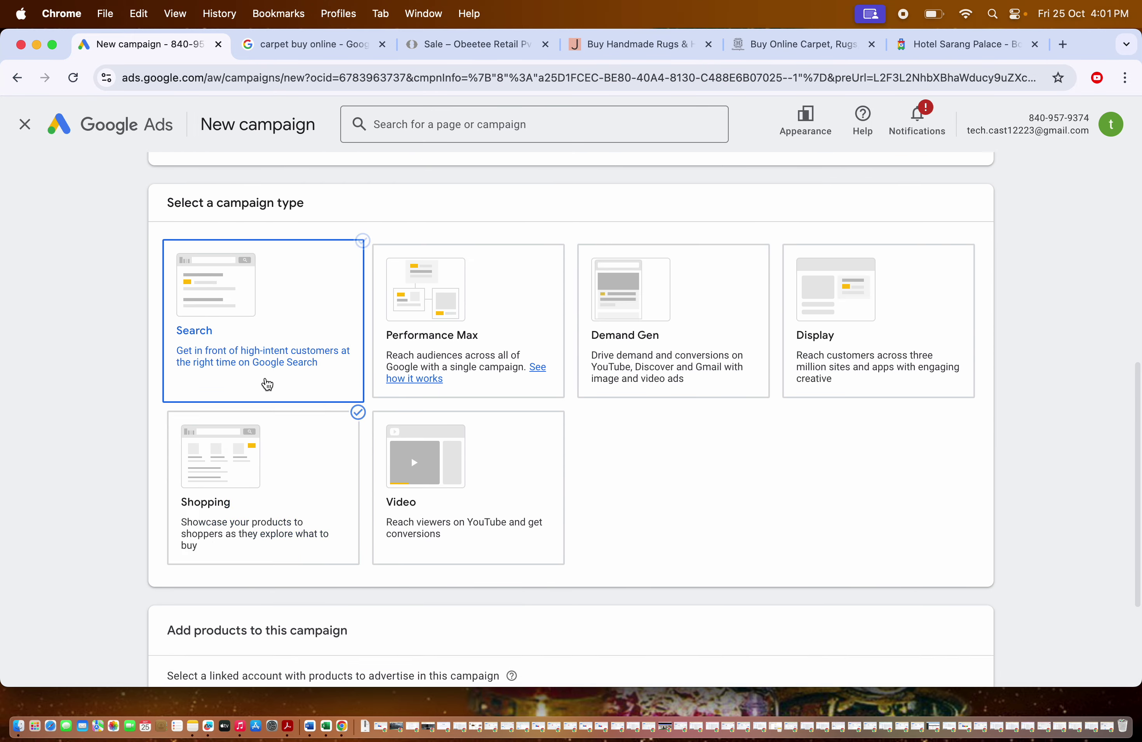
left_click(194, 474)
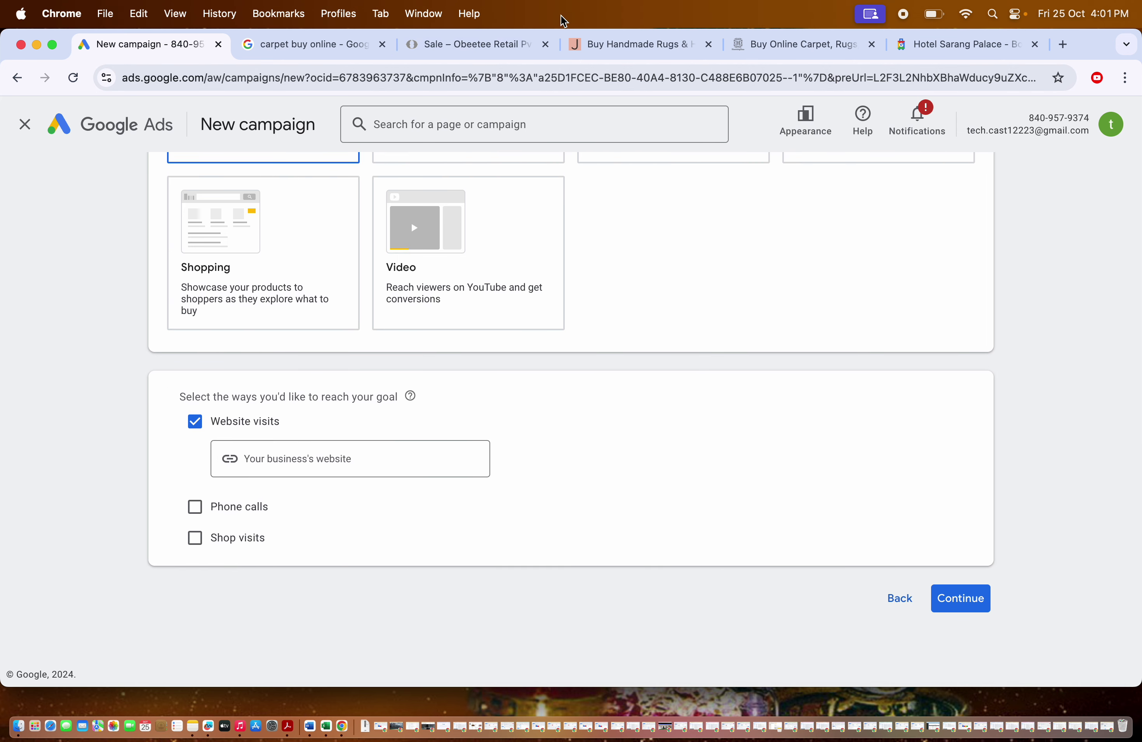
left_click(634, 45)
key("super+c")
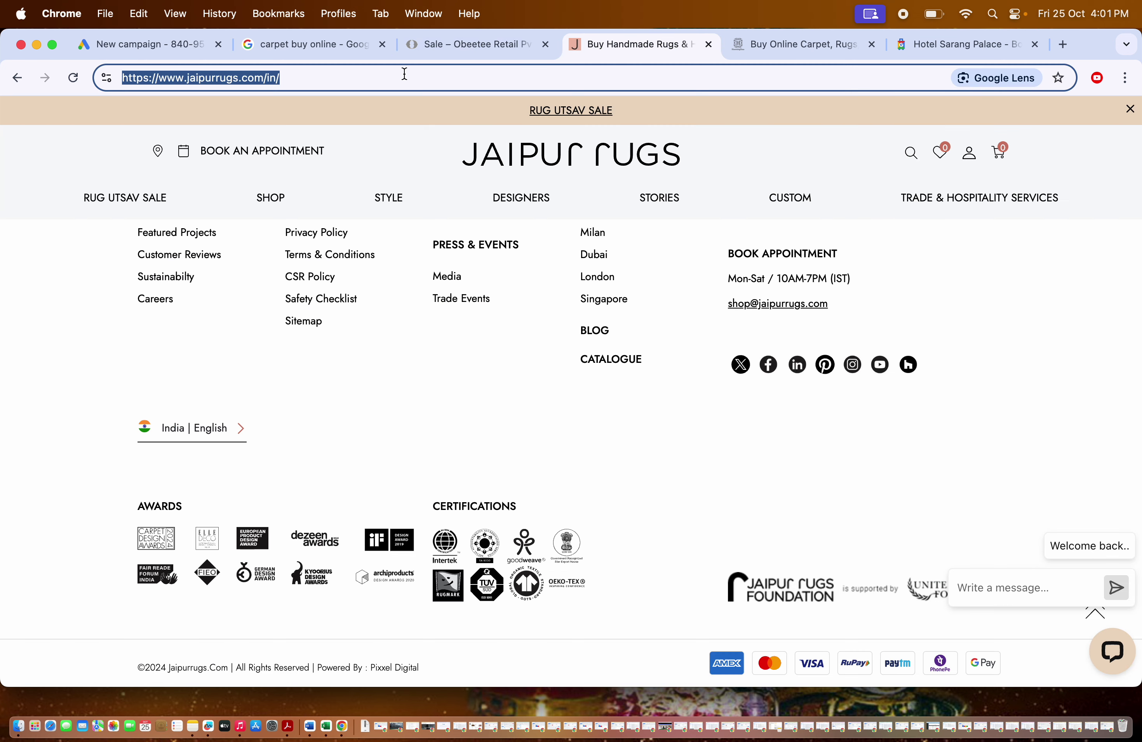
left_click(149, 43)
left_click(333, 455)
key("super+v")
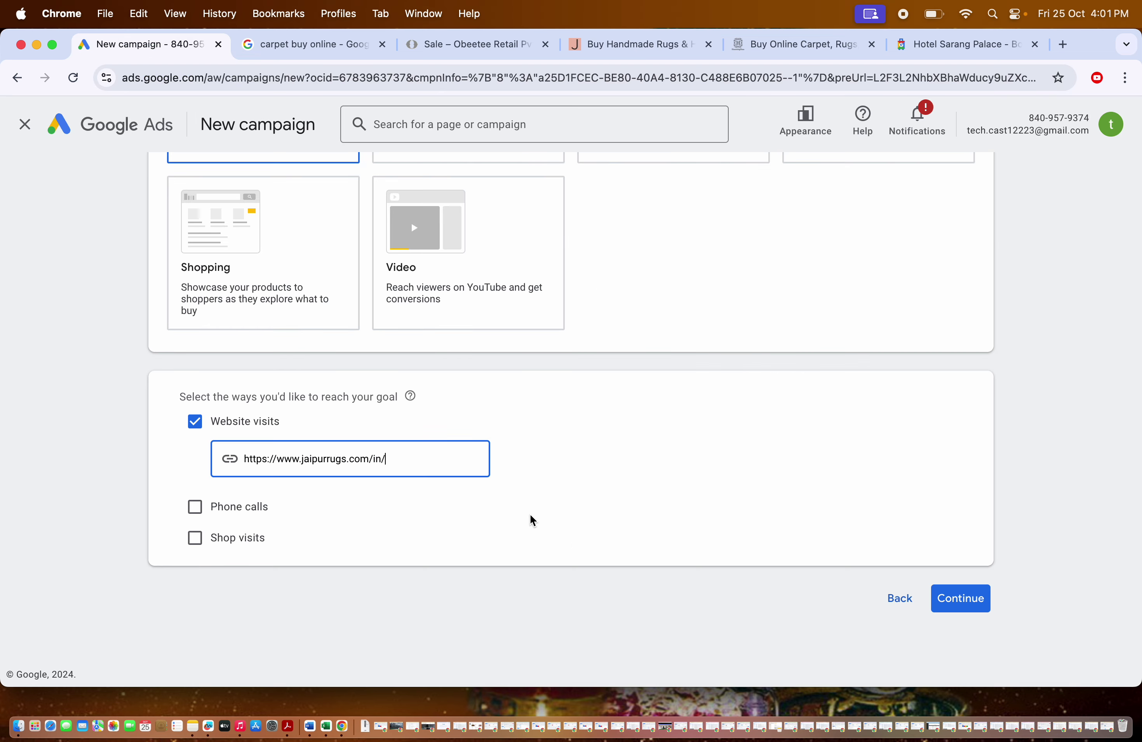
left_click(961, 602)
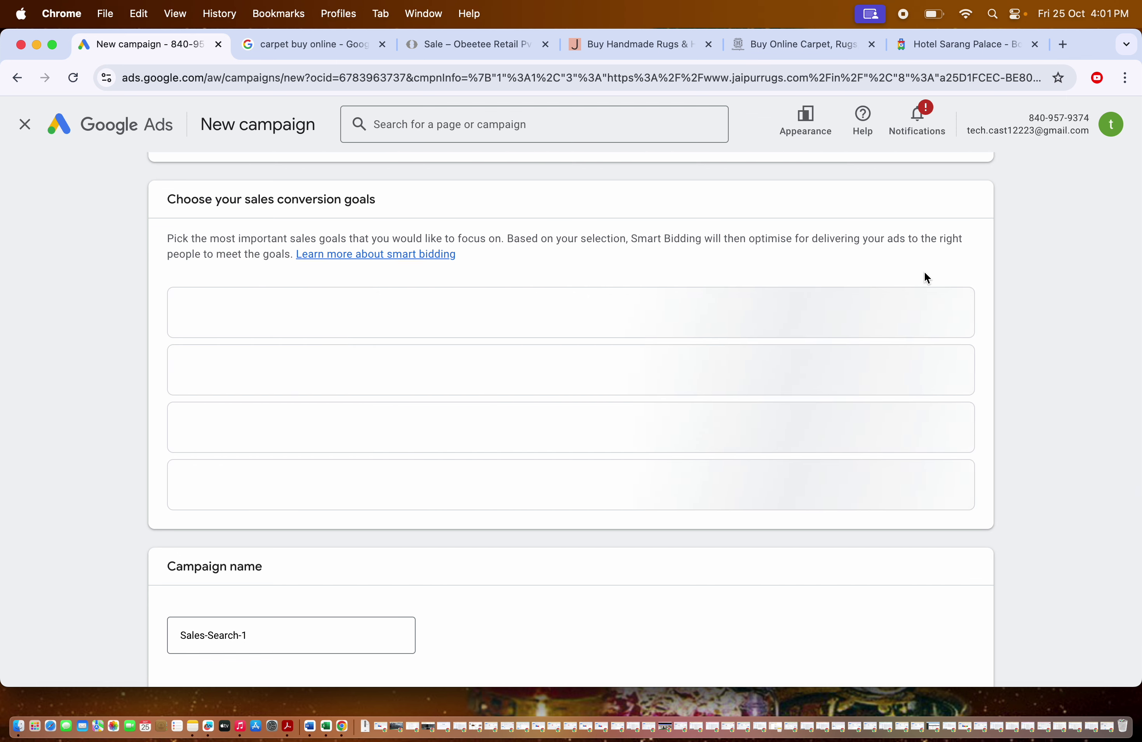
- Select Purchase as the sales conversion goal, keep enhanced conversions on, and agree to continue to the bidding settings
scroll(927, 278, "down", 3)
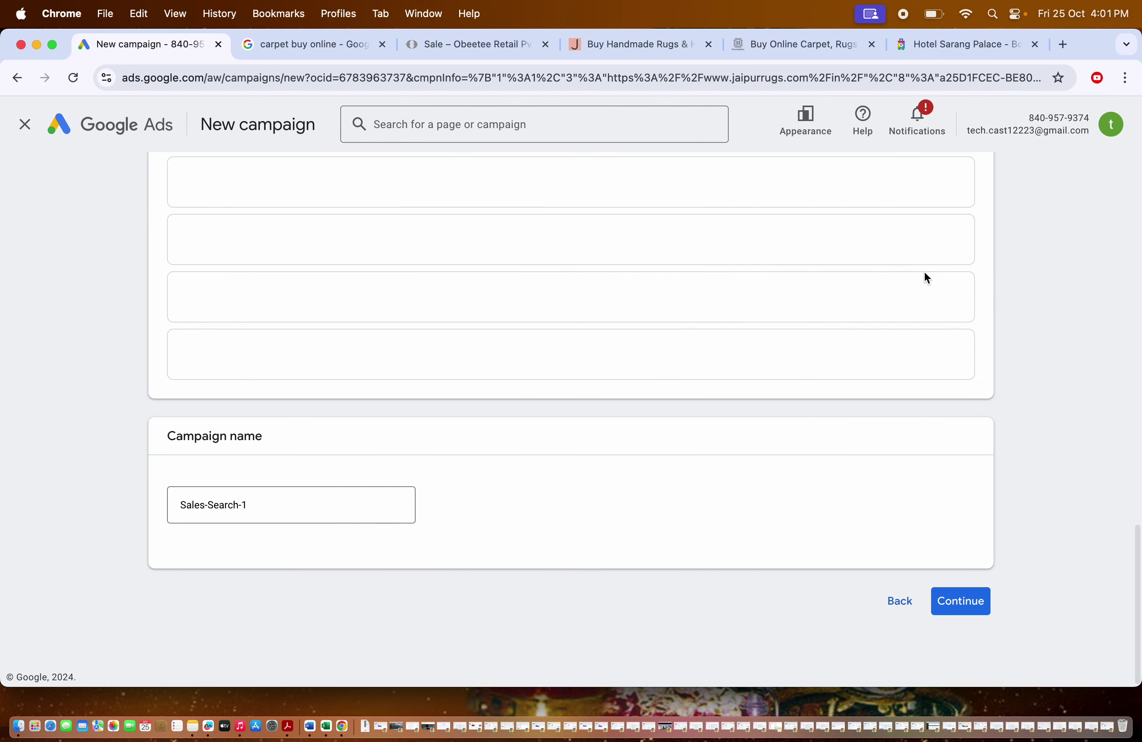
scroll(926, 278, "up", 2)
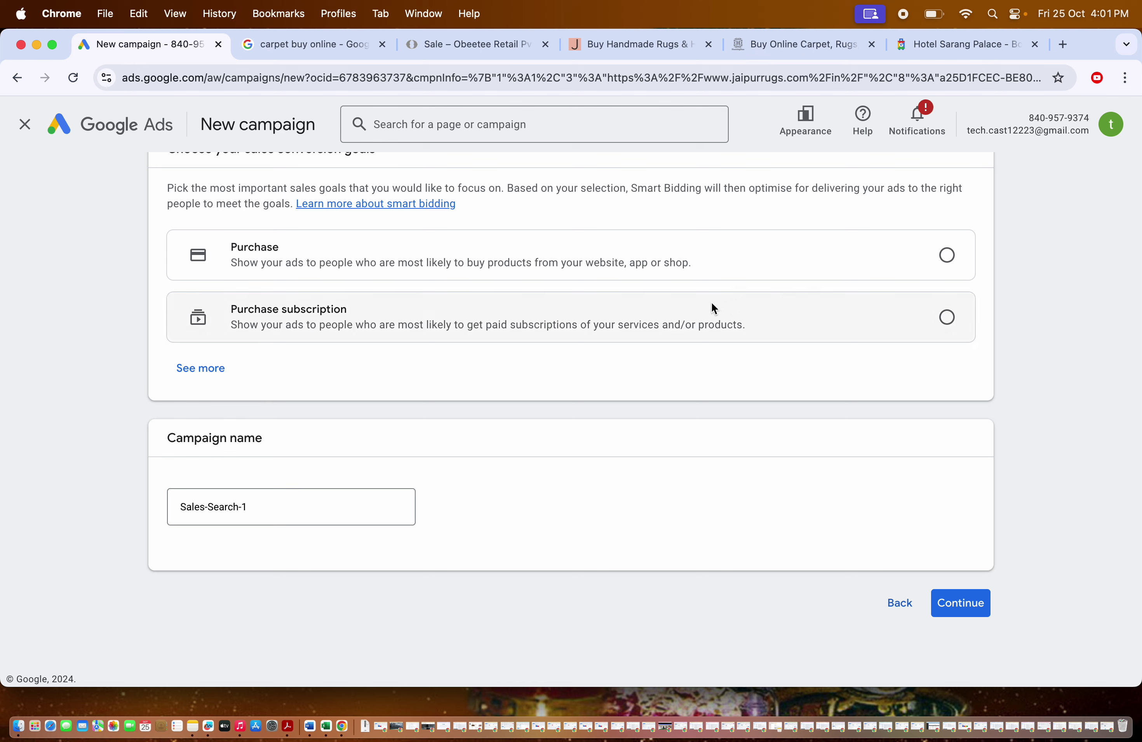
left_click(947, 255)
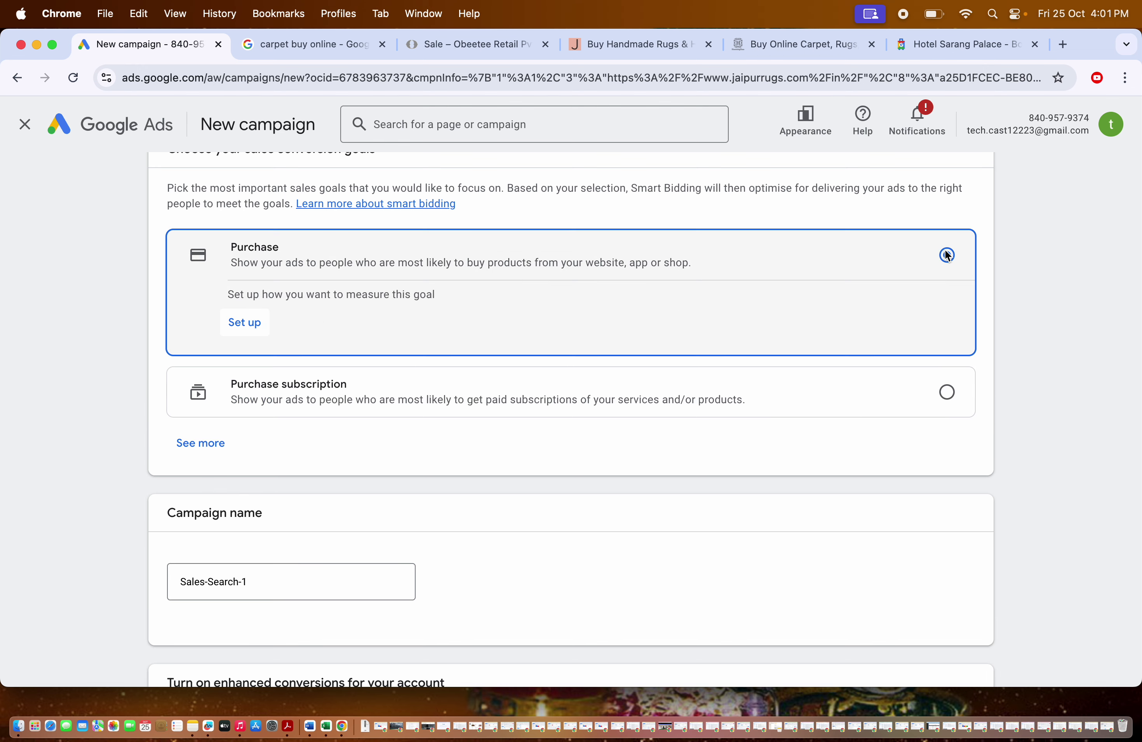
scroll(866, 359, "down", 2)
scroll(603, 376, "down", 1)
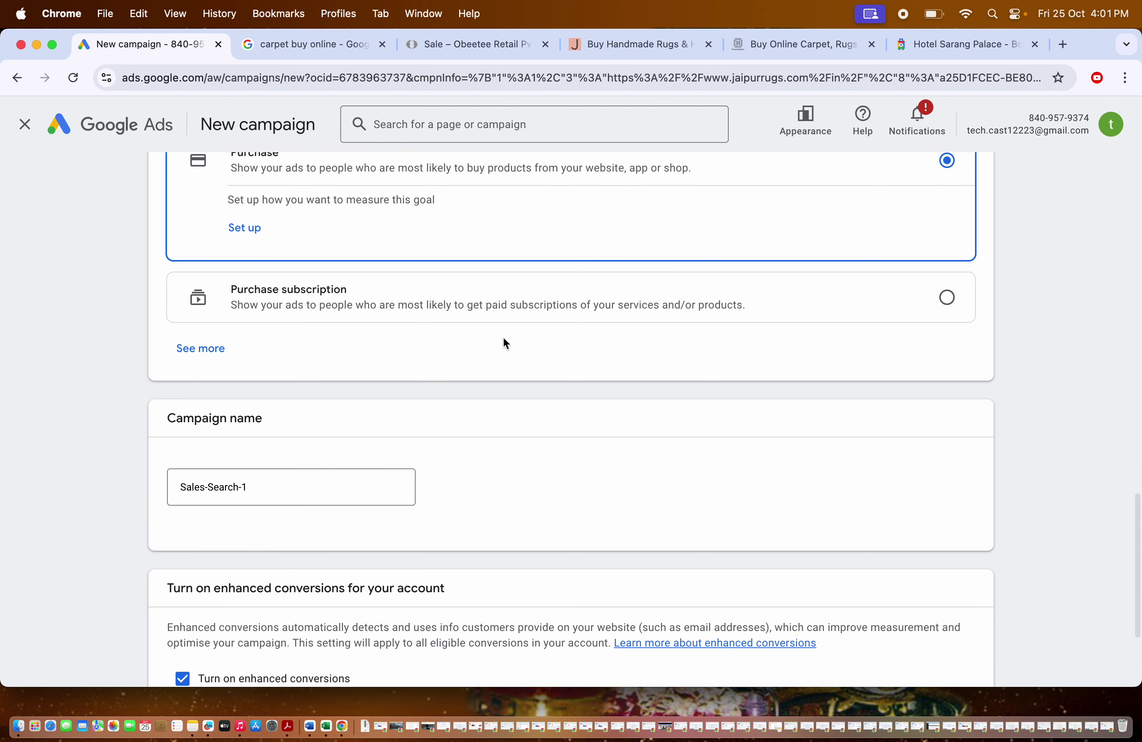
scroll(569, 279, "down", 4)
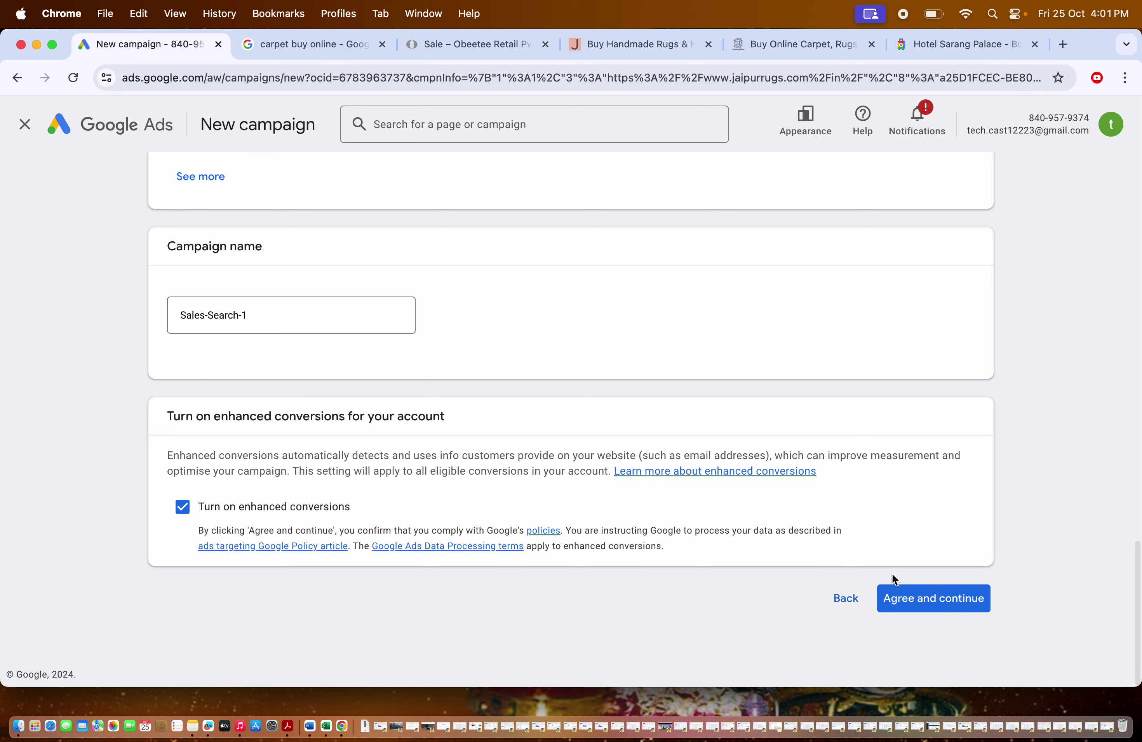
left_click(900, 609)
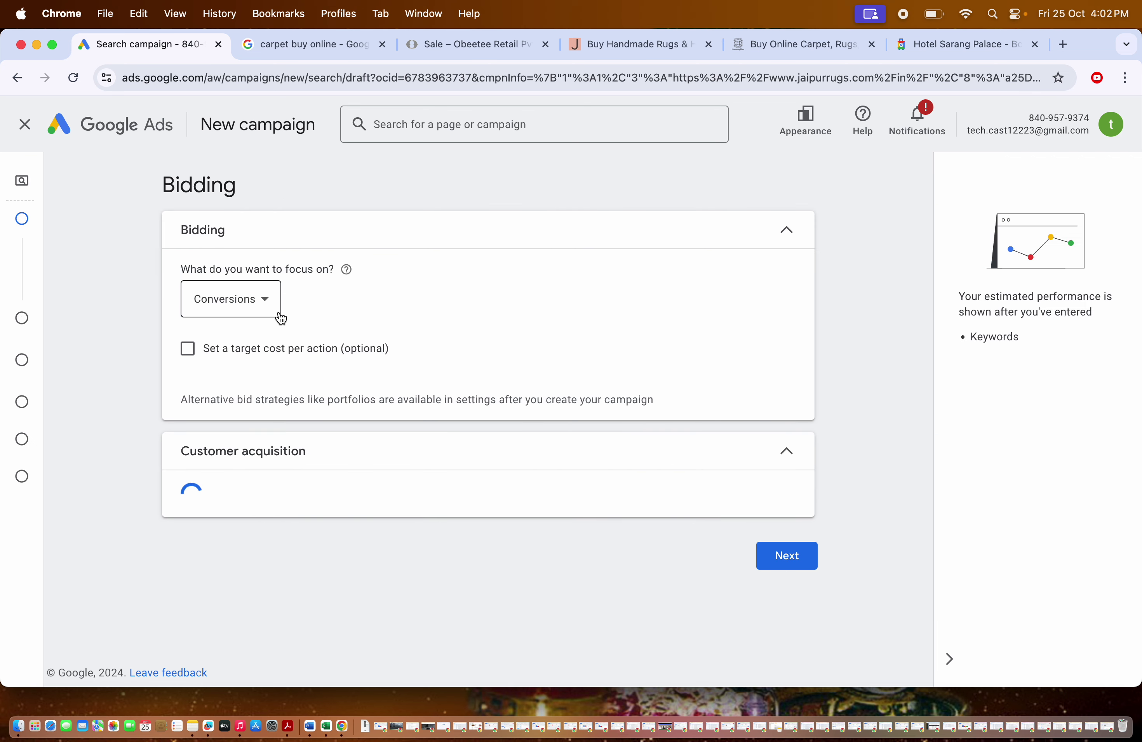
- Focus bidding on Clicks with a maximum CPC bid limit of ₹15.00 and continue to the campaign settings
left_click(240, 302)
left_click(235, 450)
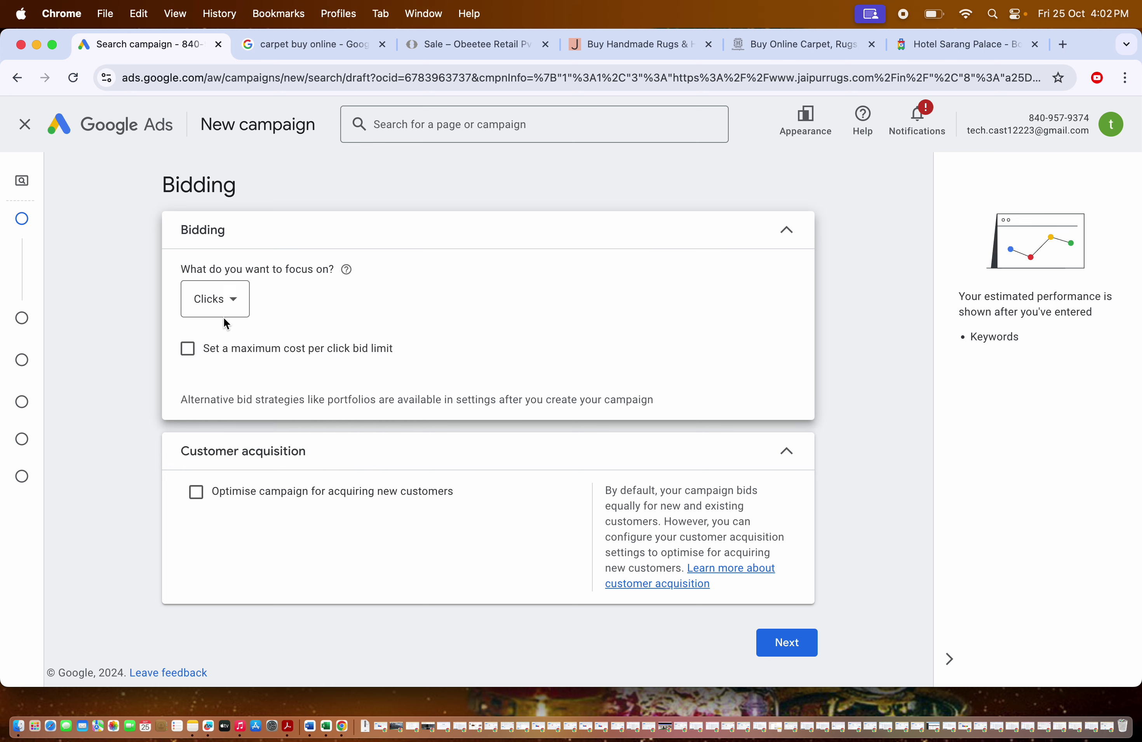
left_click(204, 349)
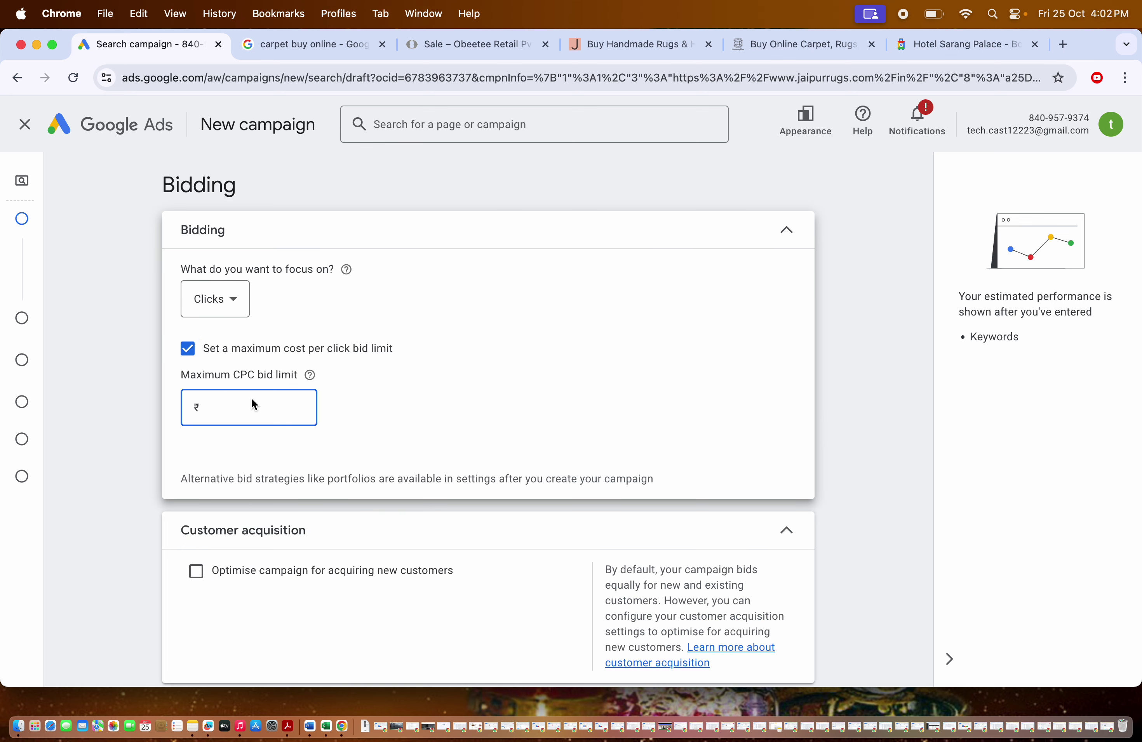
type("15")
left_click(493, 396)
scroll(493, 396, "down", 3)
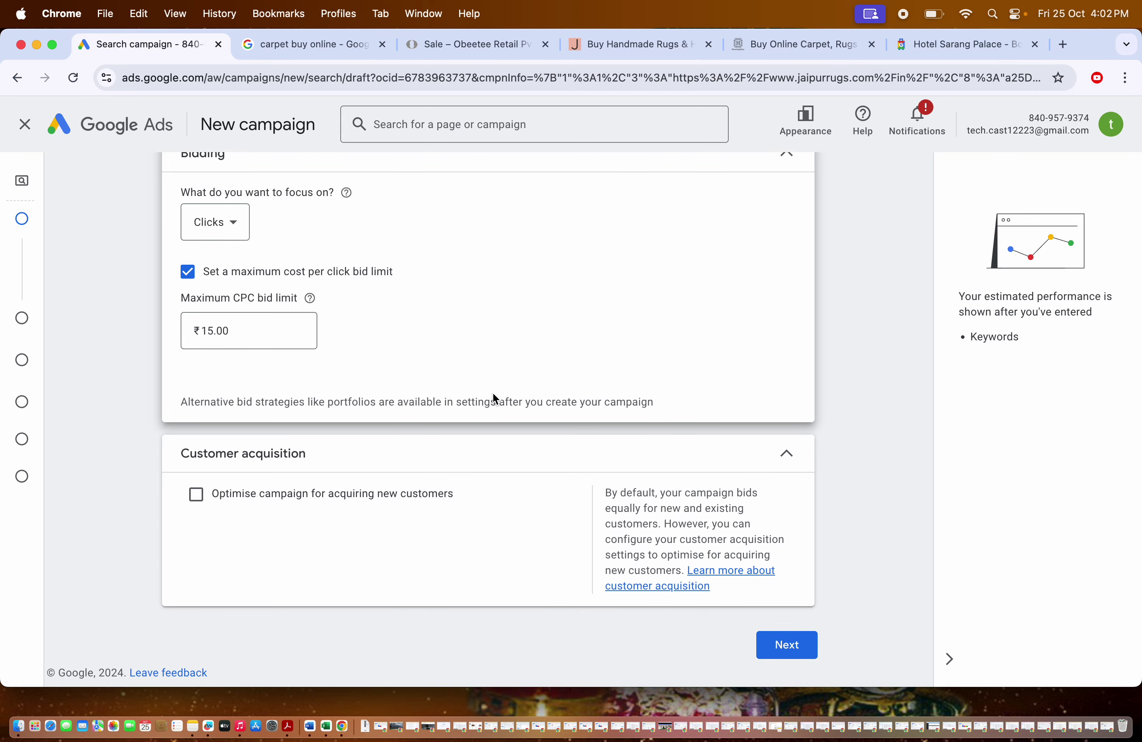
left_click(787, 647)
- Exclude Google search partners and the Google Display Network from the campaign's networks
left_click(317, 292)
left_click(332, 396)
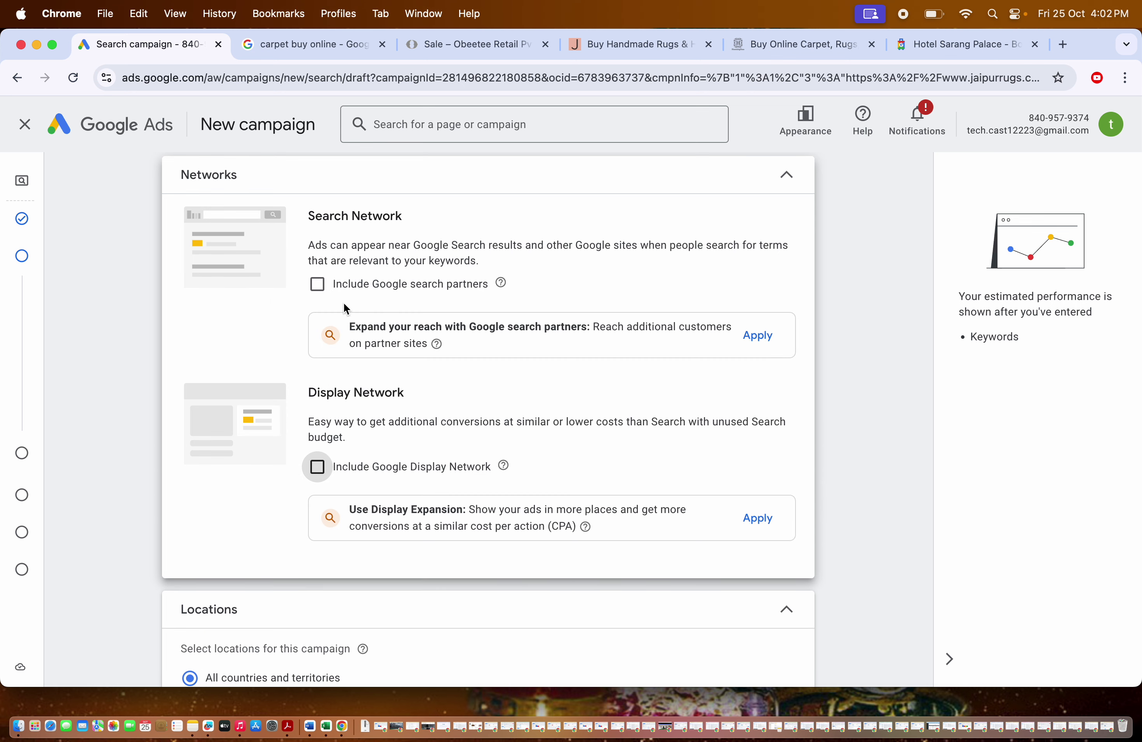
left_click(394, 289)
left_click(322, 286)
- Choose to enter another location for the campaign, search for India, and include the country as a target
scroll(361, 481, "down", 5)
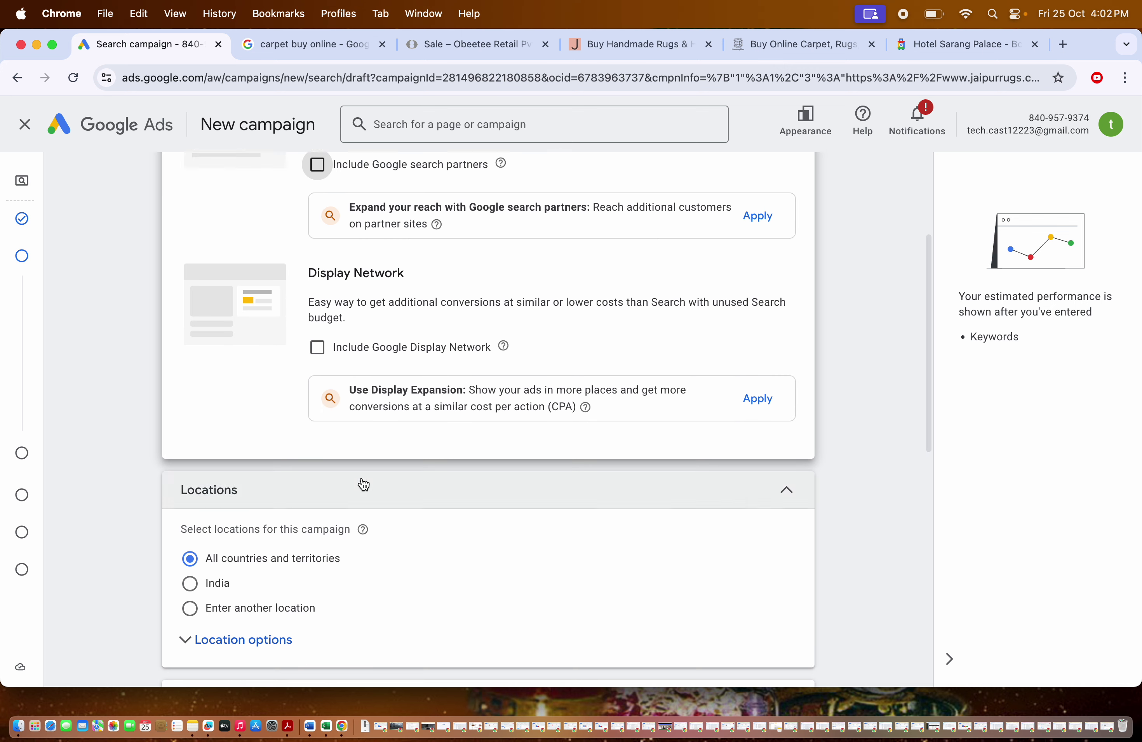
scroll(249, 465, "down", 2)
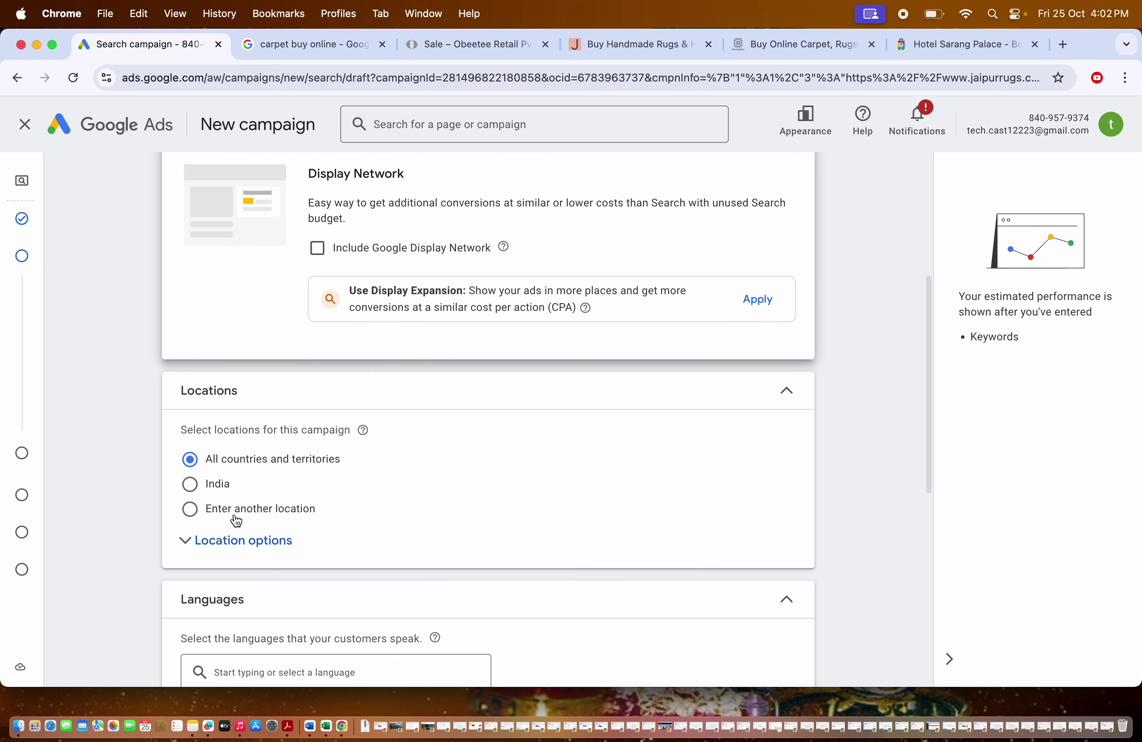
left_click(243, 483)
scroll(243, 482, "down", 4)
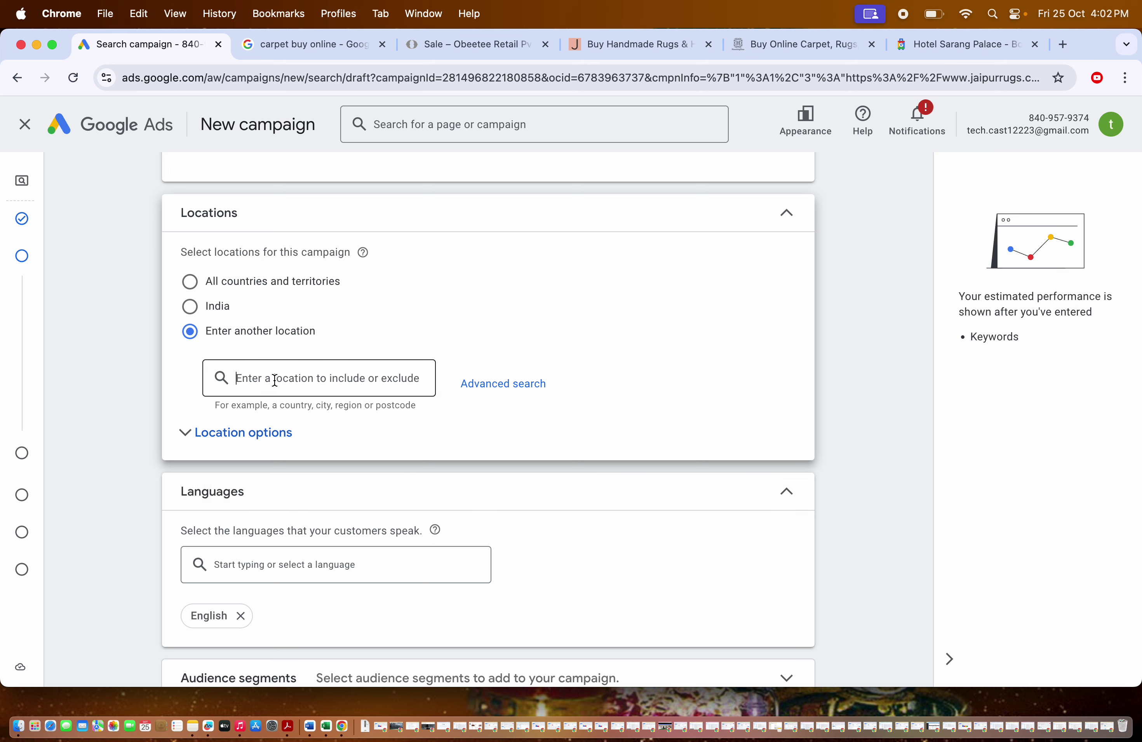
type("In")
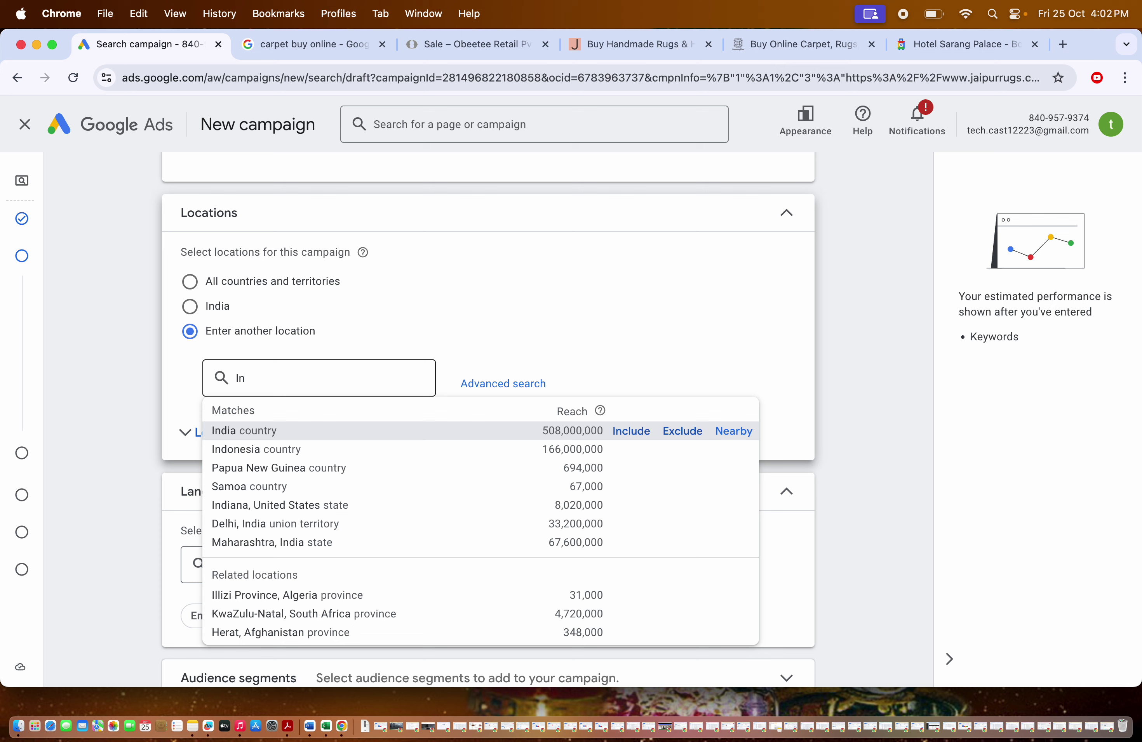
type("dia")
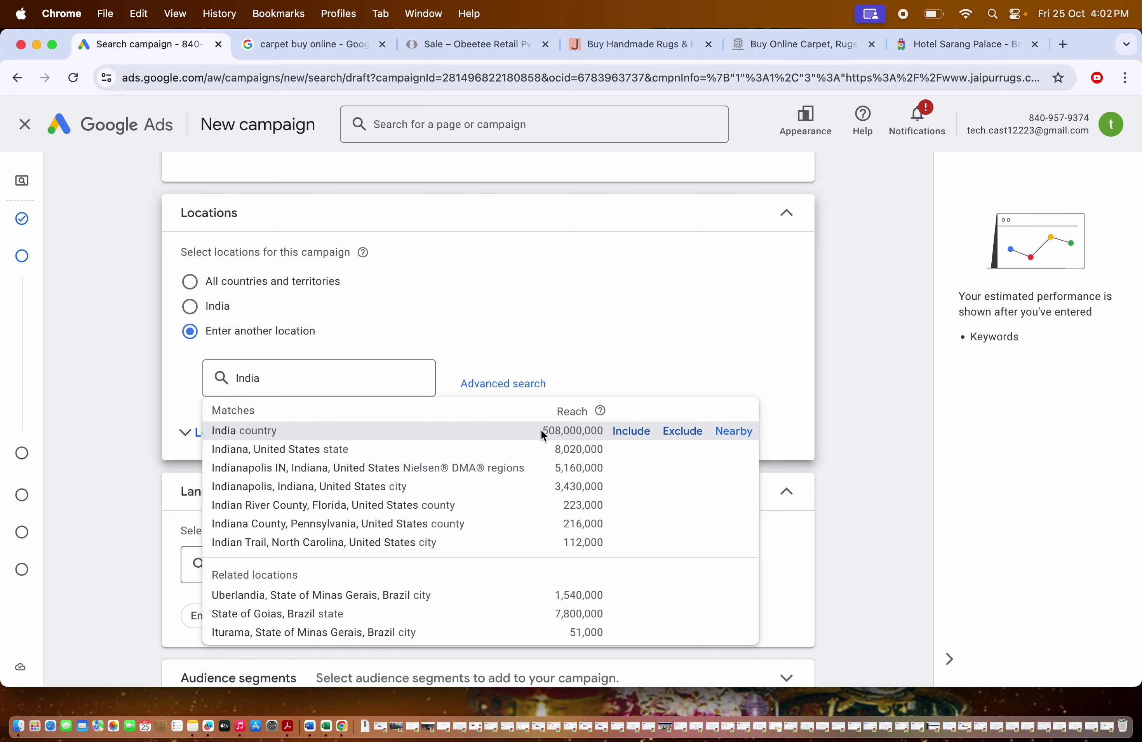
left_click(627, 440)
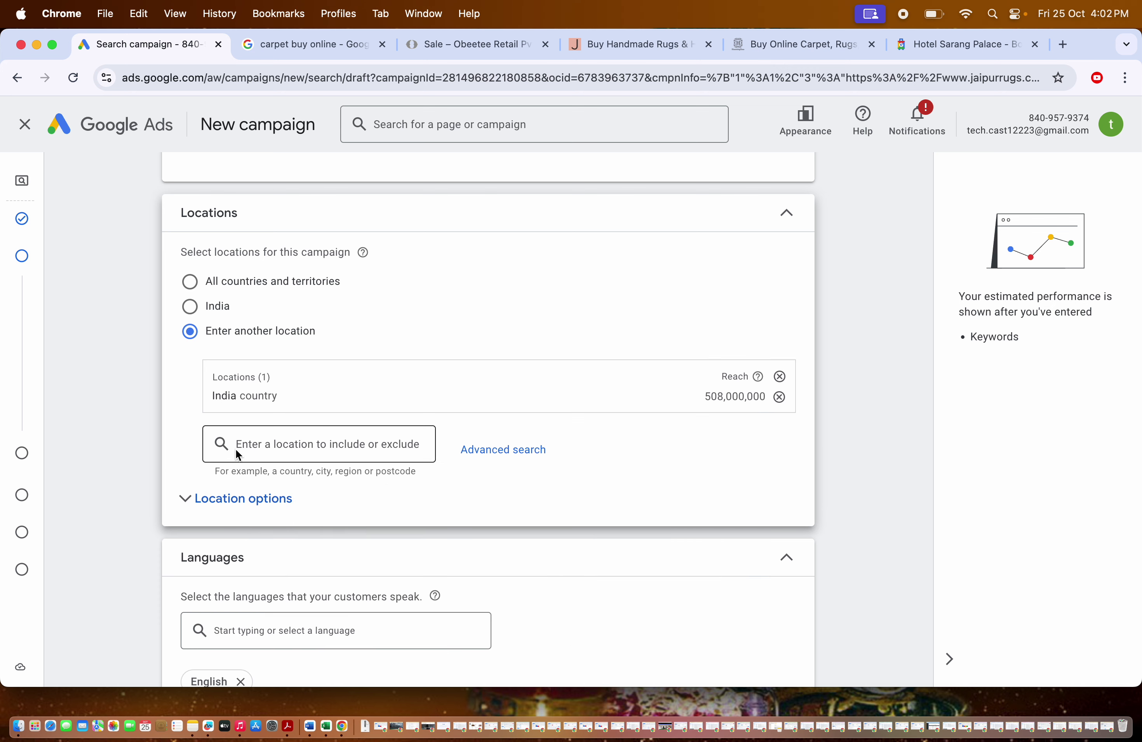
- Limit the location options to Presence: People in or regularly in your included locations
left_click(230, 498)
left_click(215, 591)
scroll(236, 508, "down", 3)
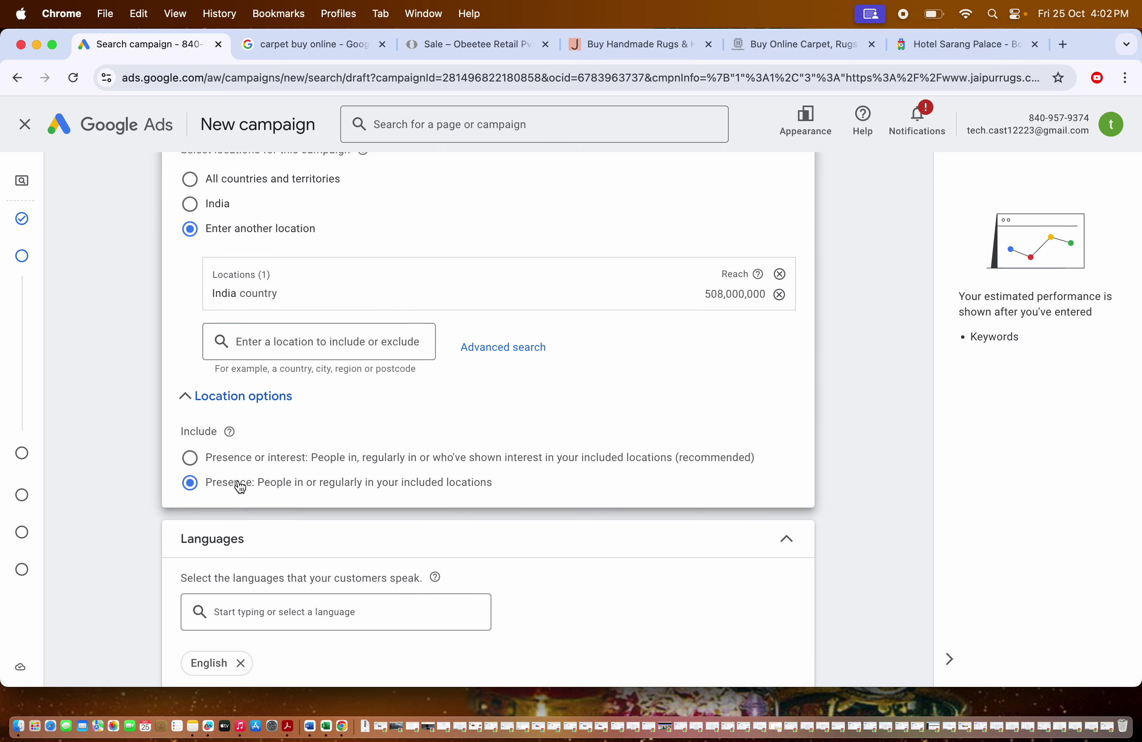
left_click(242, 397)
- Set the campaign's customer languages to All languages
scroll(283, 433, "down", 3)
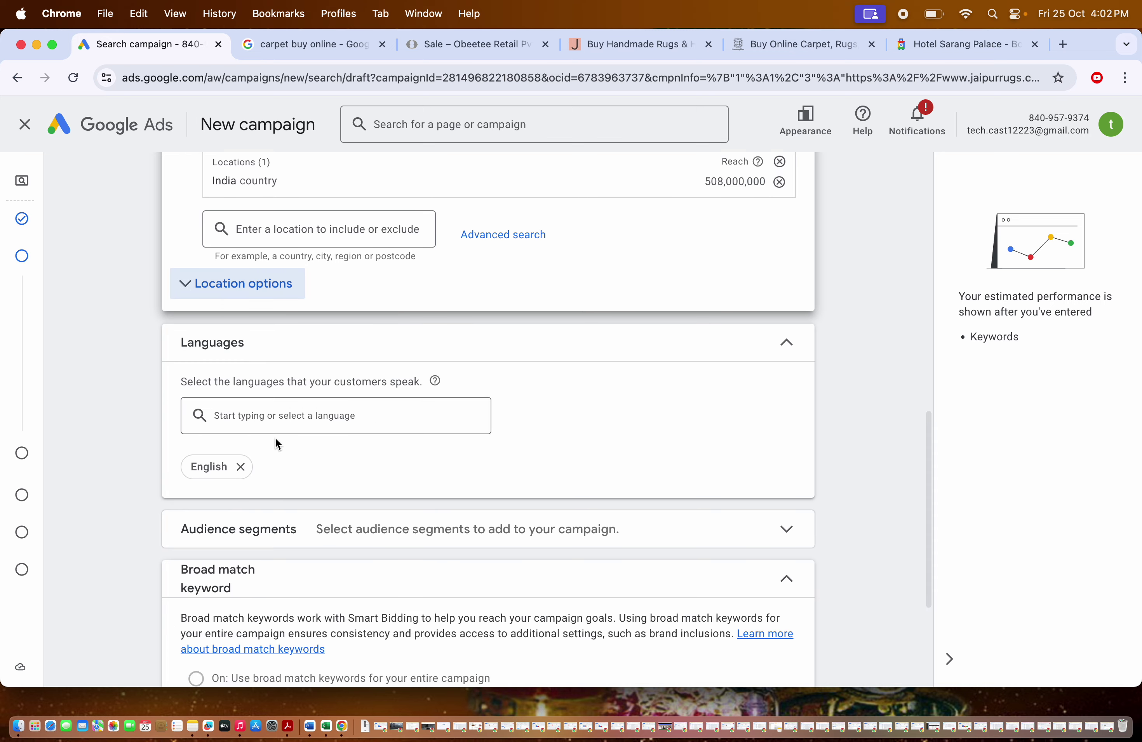
left_click(263, 412)
scroll(264, 159, "up", 3)
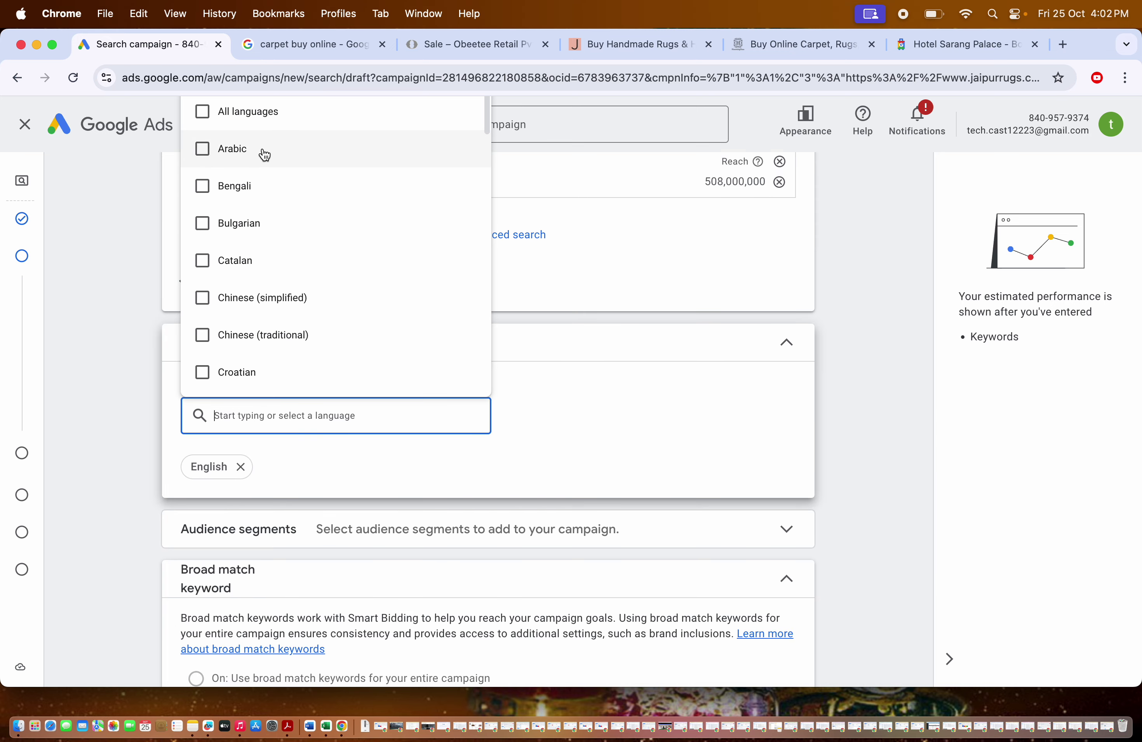
left_click(231, 116)
left_click(377, 439)
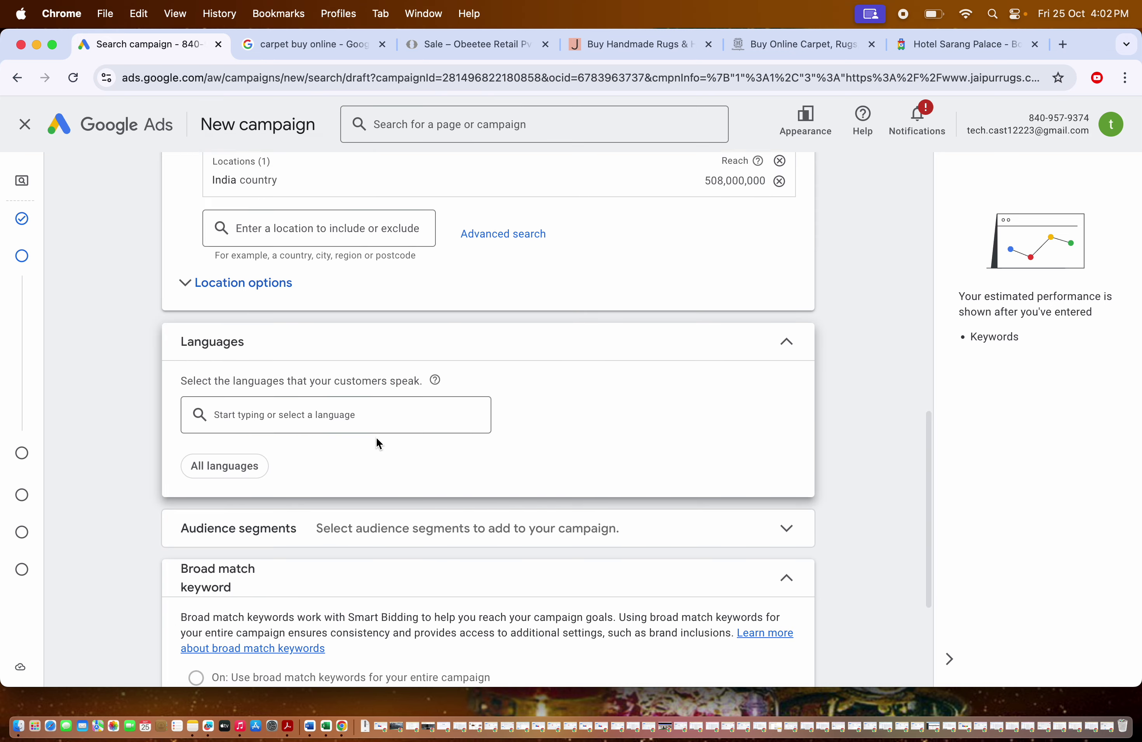
- Review the ad rotation options in the additional campaign settings, keeping Optimise: Prefer best performing ads
scroll(369, 483, "down", 5)
left_click(369, 613)
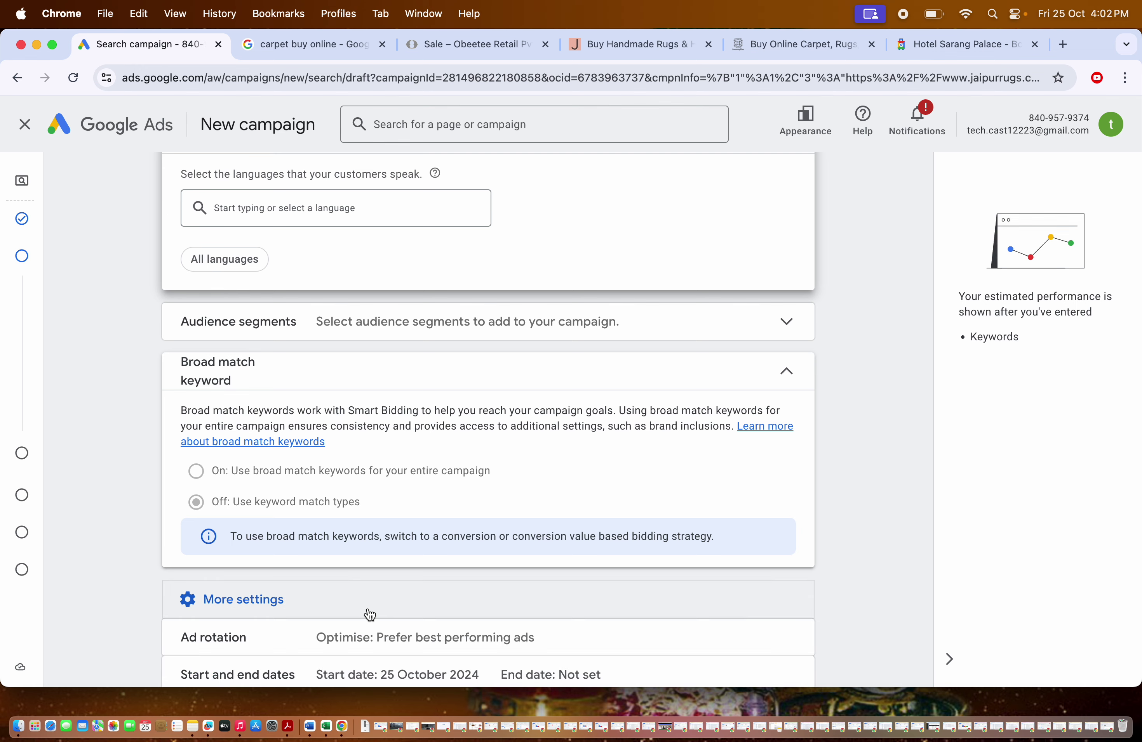
scroll(370, 615, "down", 4)
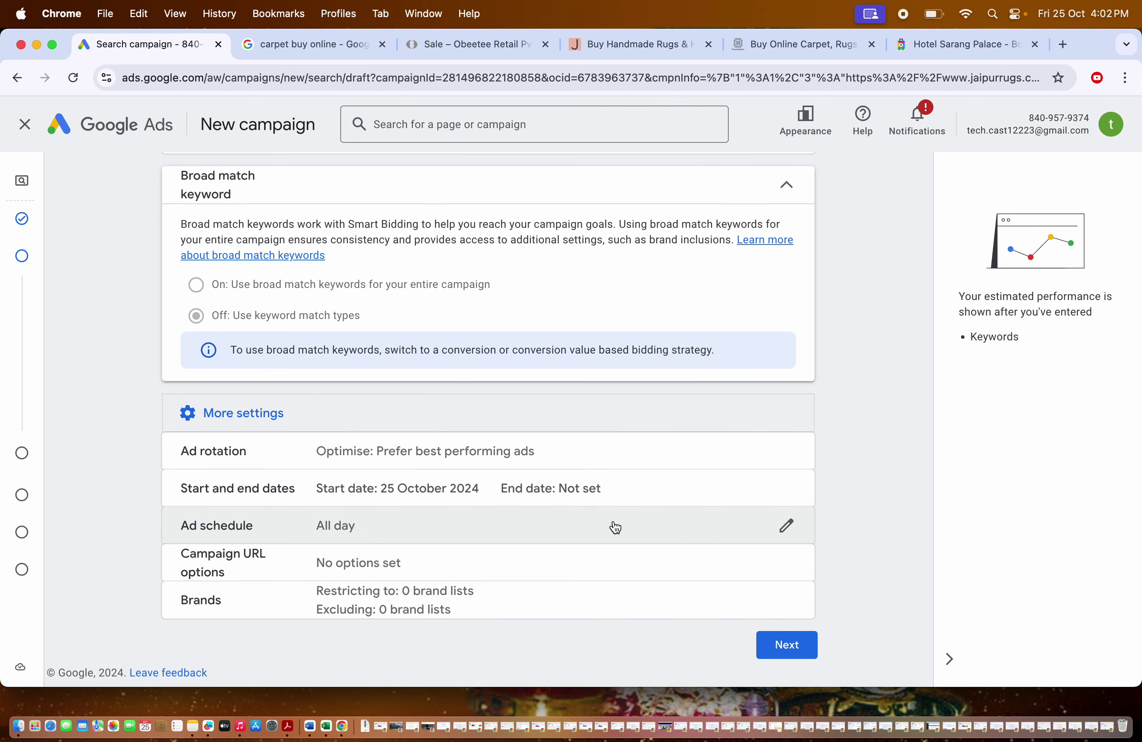
left_click(786, 451)
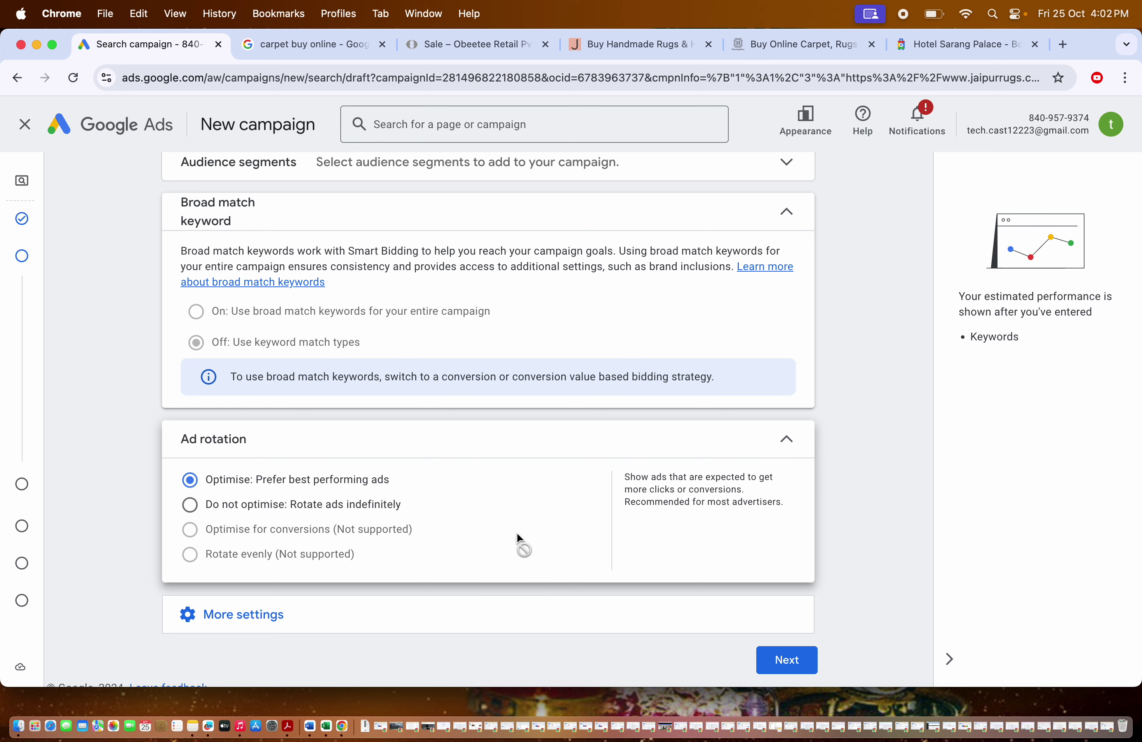
- Set the ad schedule to all days from 07:00 to 19:00 and continue past the campaign settings
left_click(342, 637)
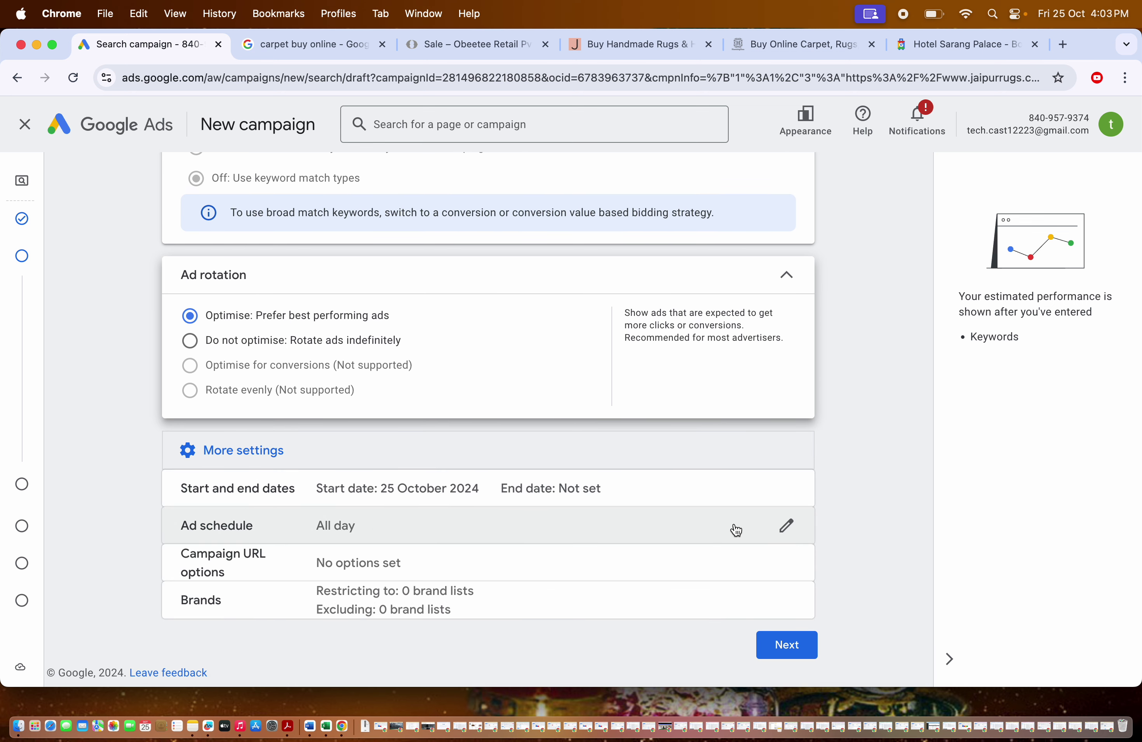
left_click(786, 524)
left_click(310, 559)
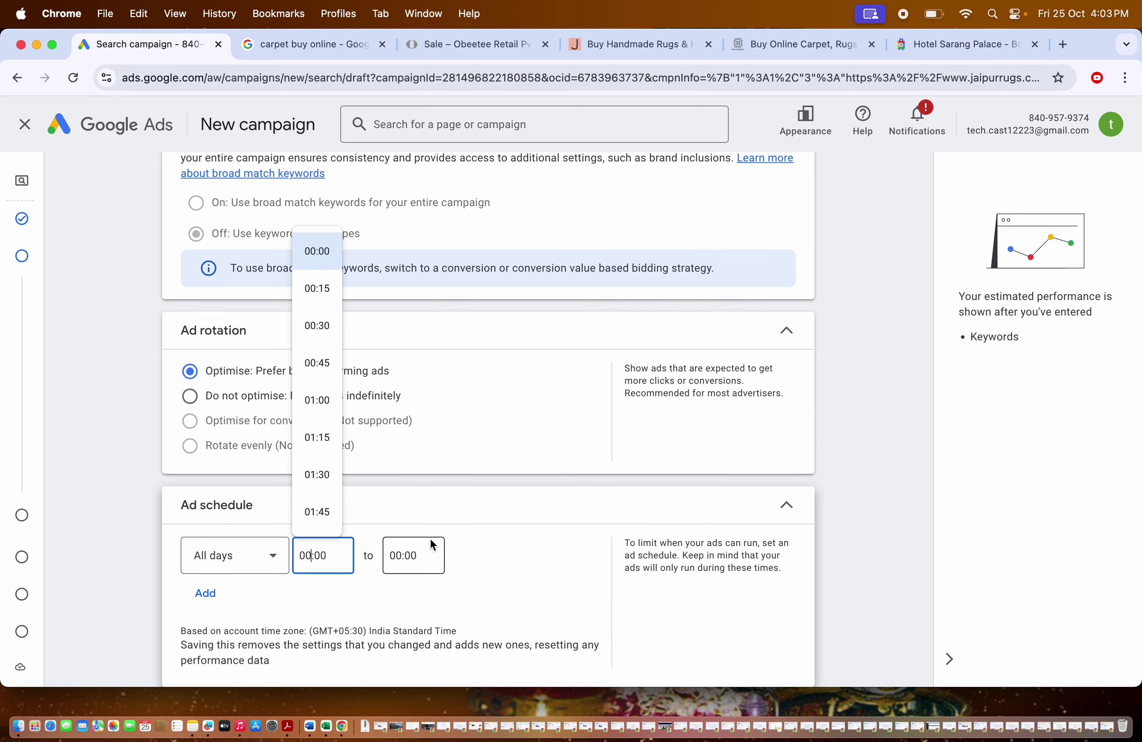
left_click(411, 557)
left_click(311, 554)
key("BackSpace")
type("7")
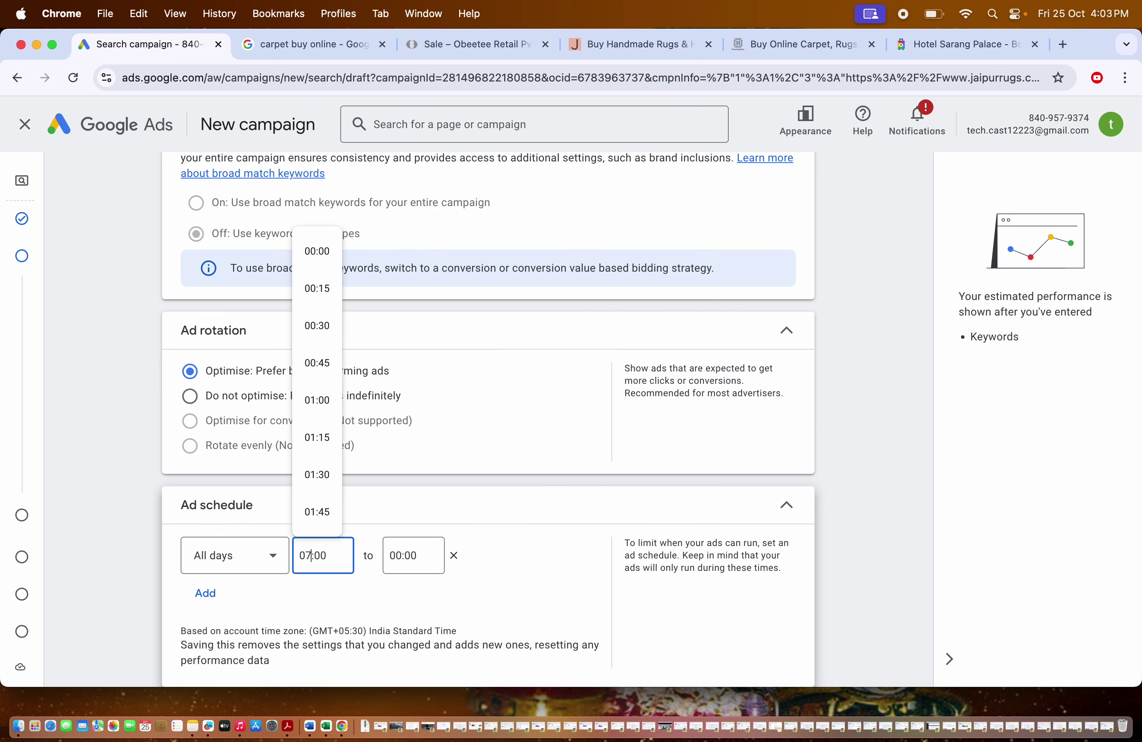
left_click(400, 553)
key("BackSpace")
key("BackSpace")
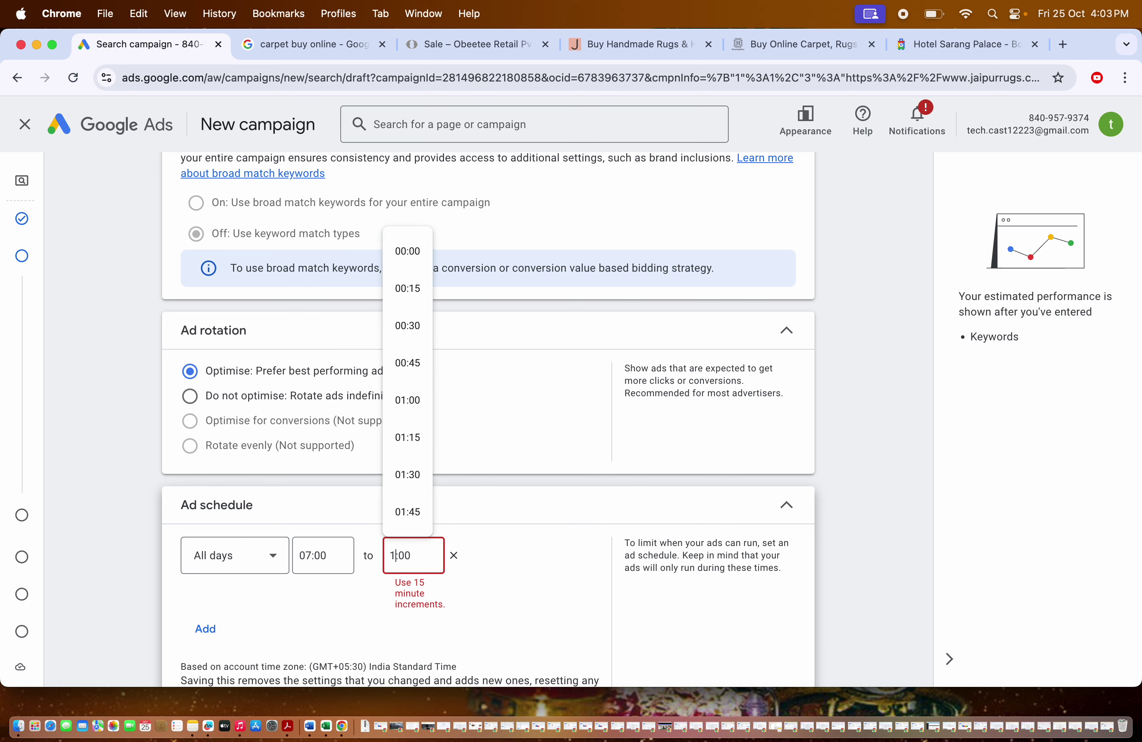
type("19")
left_click(730, 512)
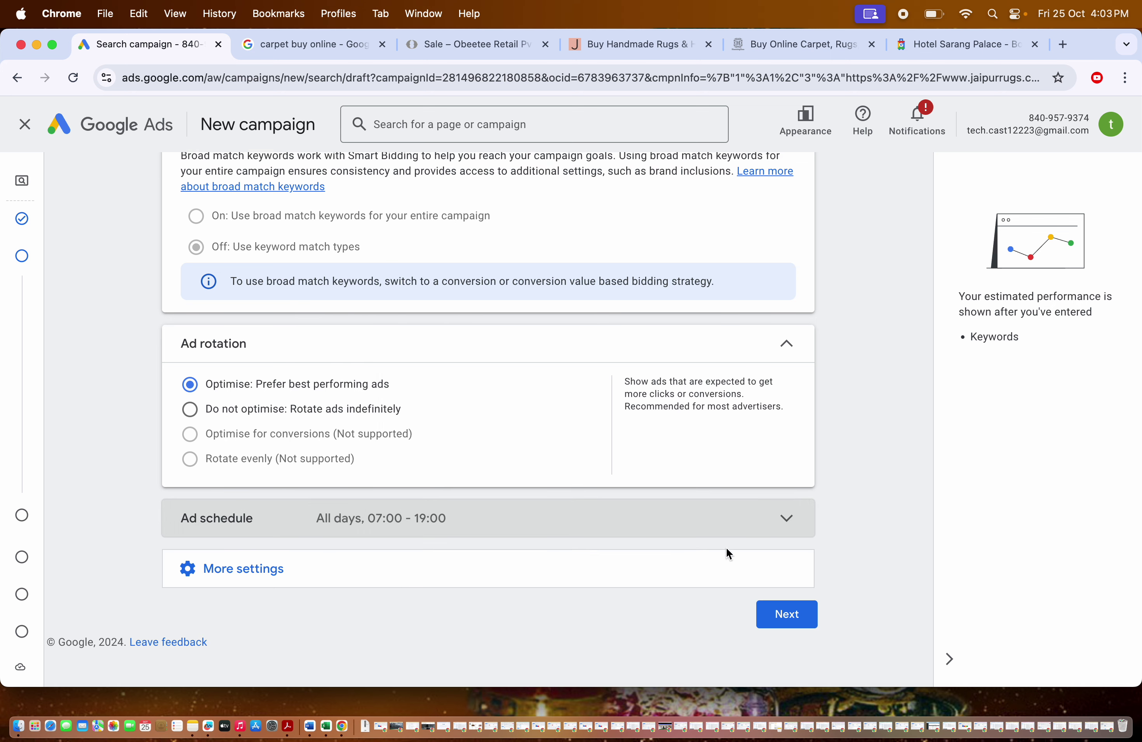
left_click(773, 632)
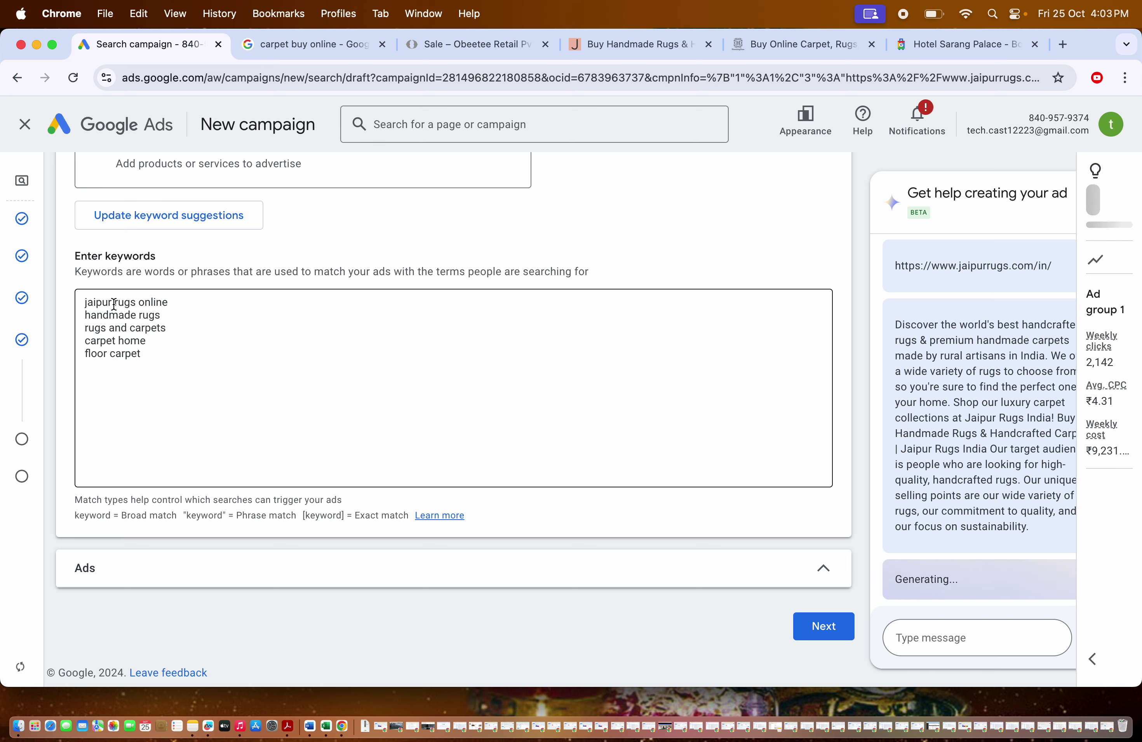
- Add the keywords "carpet for office" and "carpet for living room" to the end of the ad group's keyword list
left_click(150, 348)
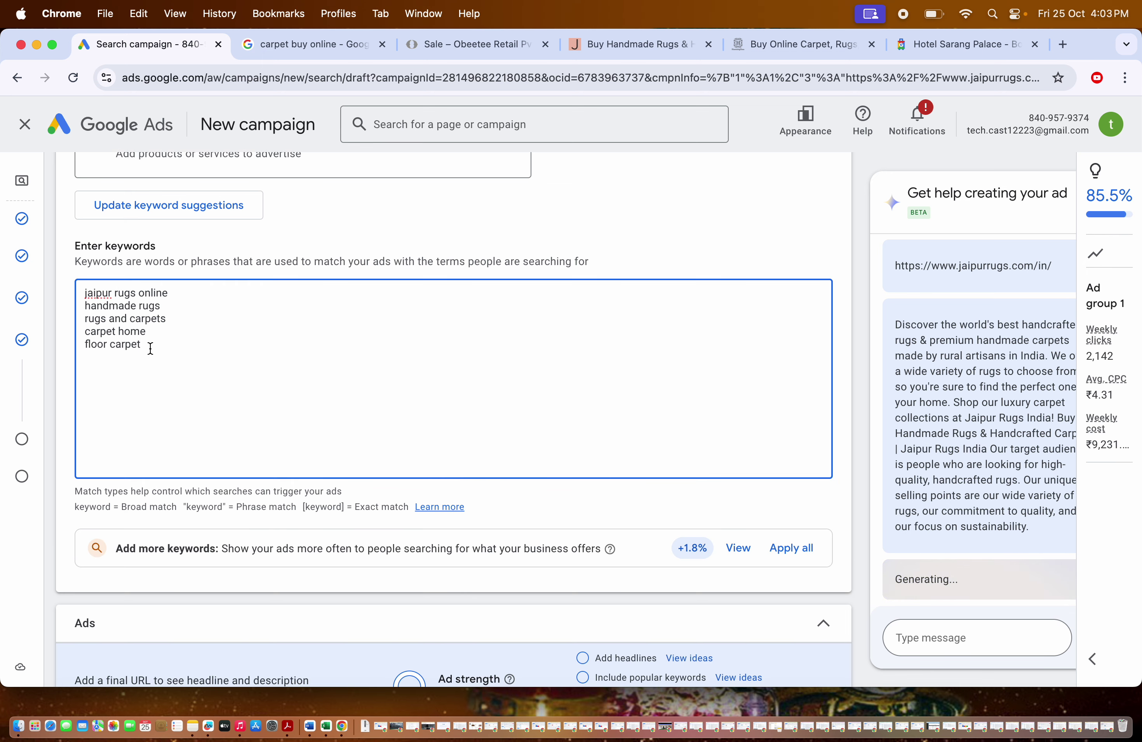
type("c")
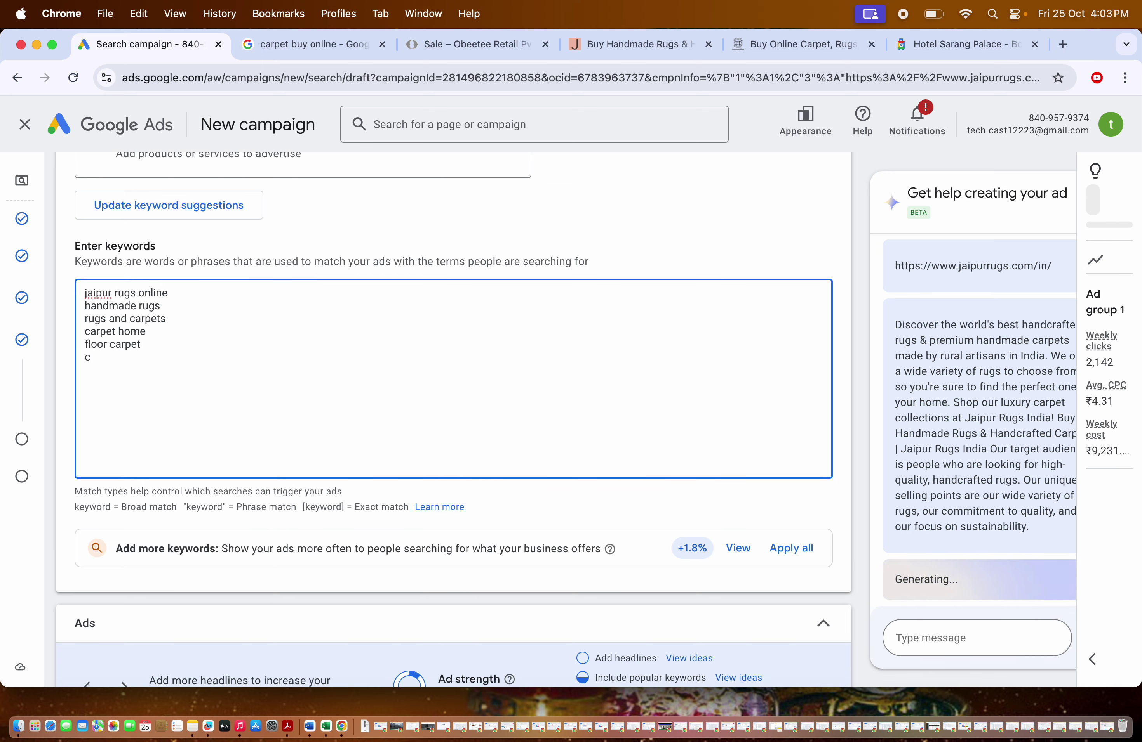
type("arpet f")
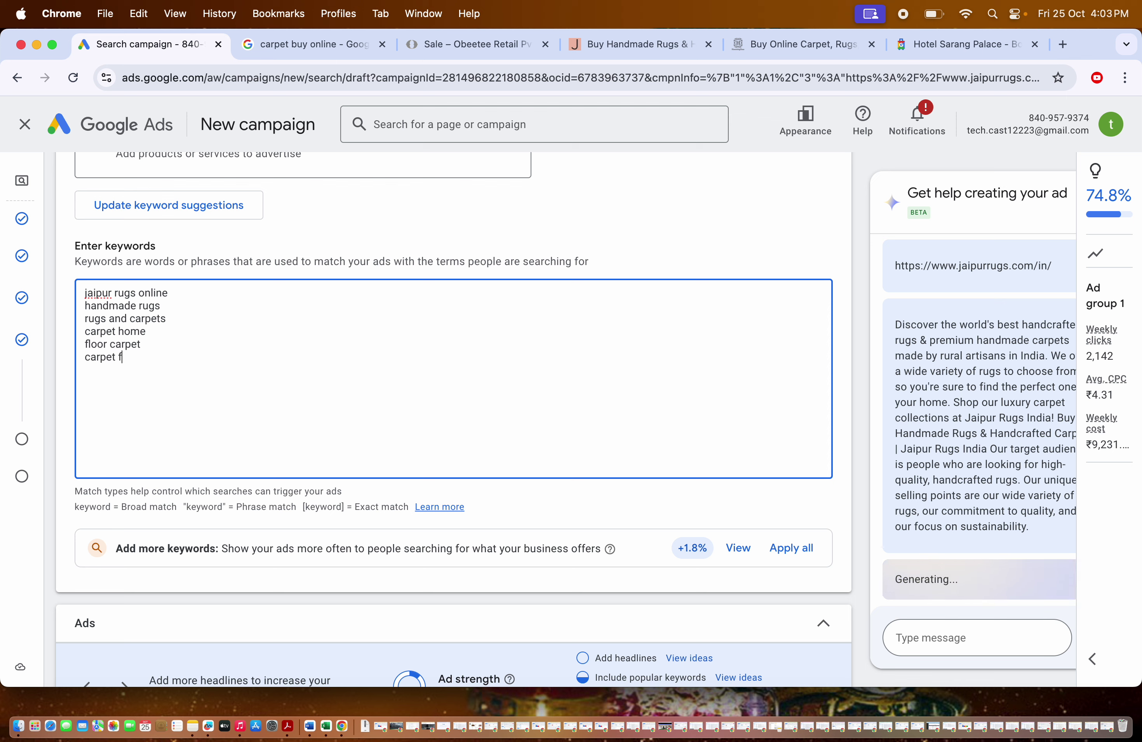
type("or office ")
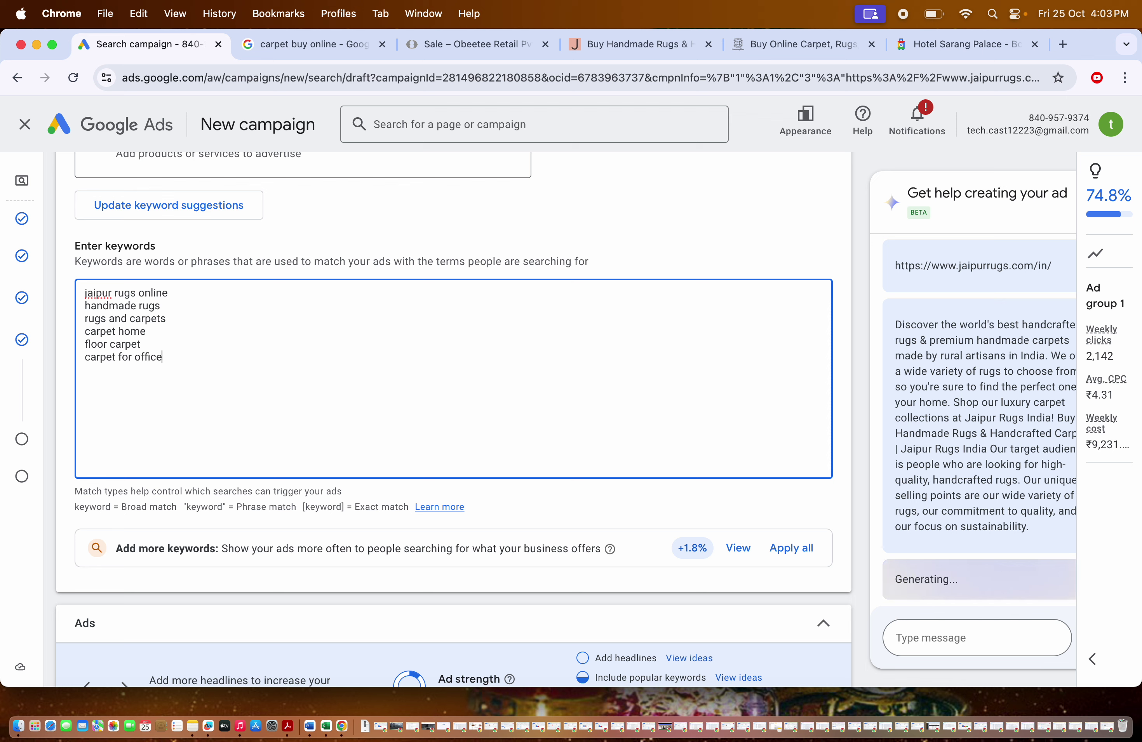
type("carpet for")
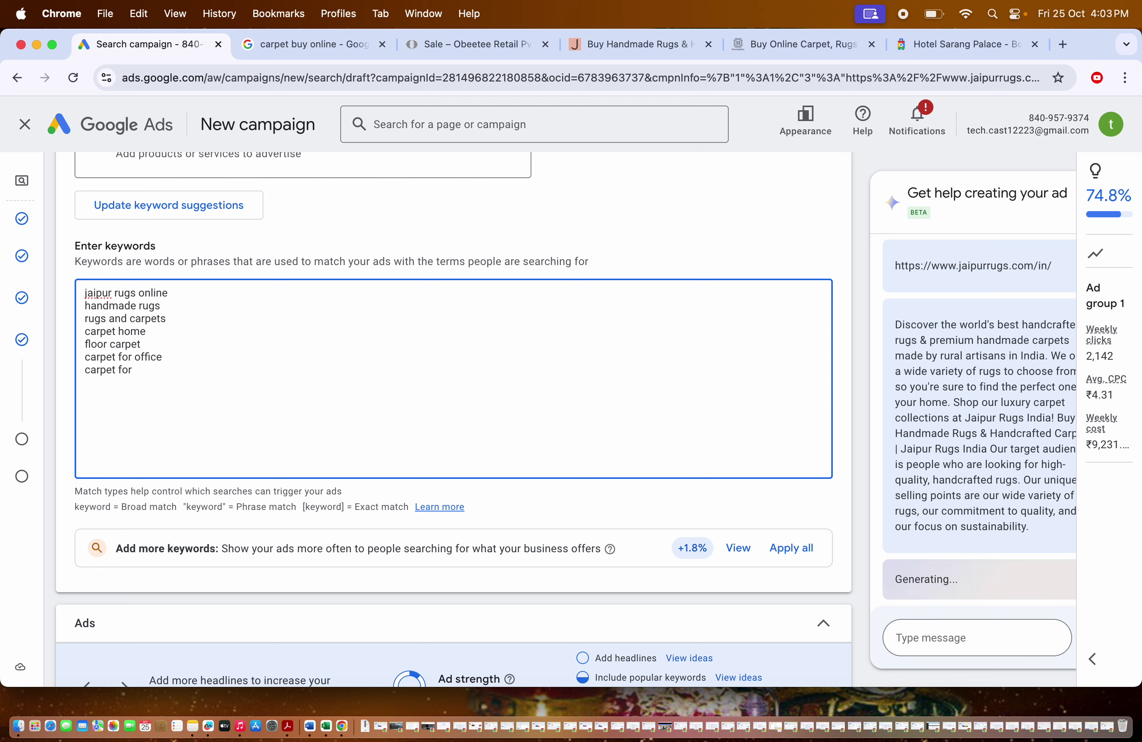
type(" lving")
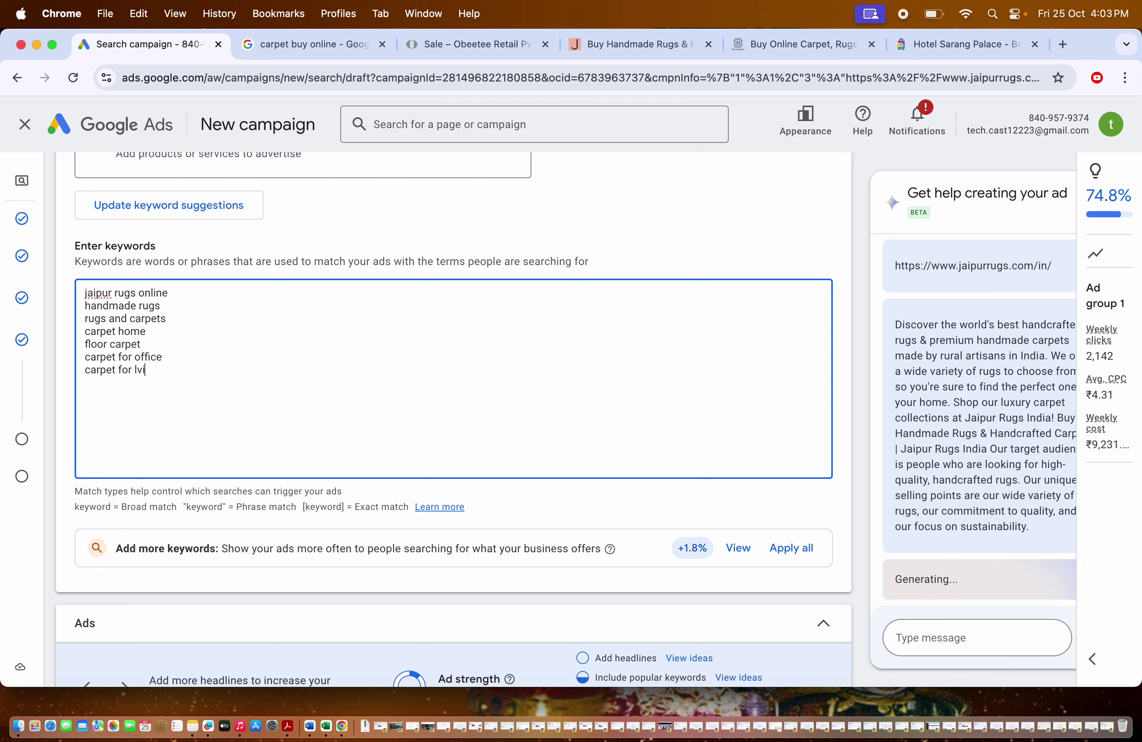
left_click(137, 370)
left_click(160, 370)
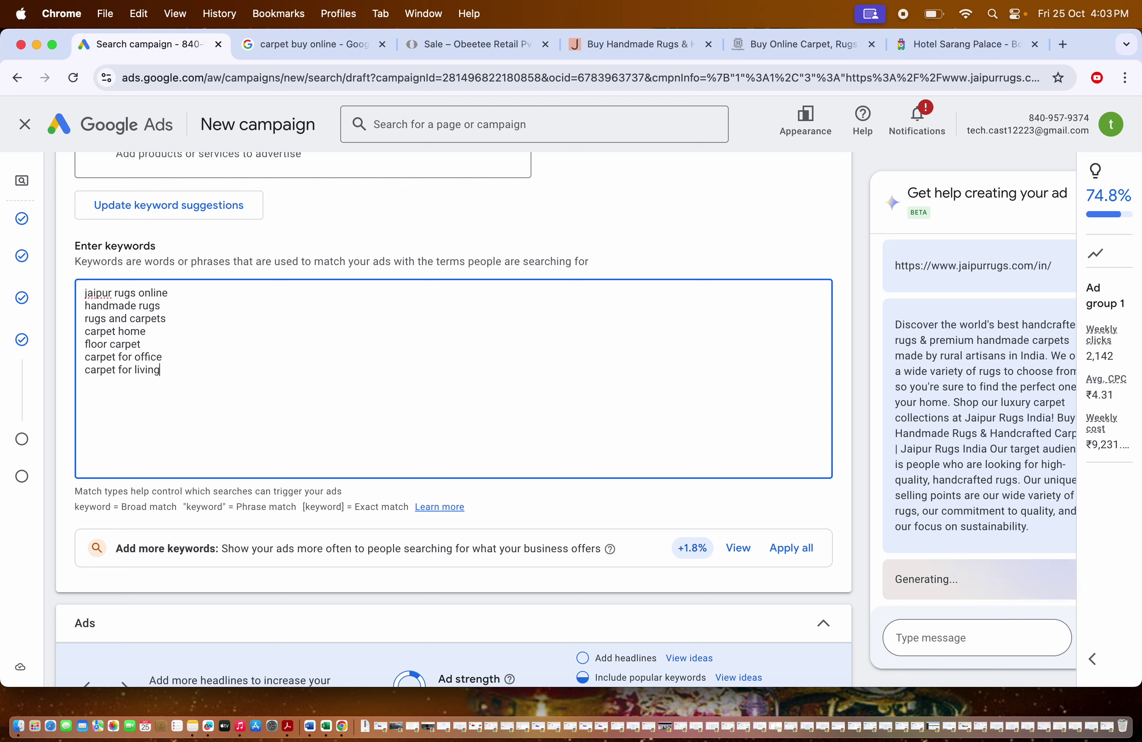
type("room")
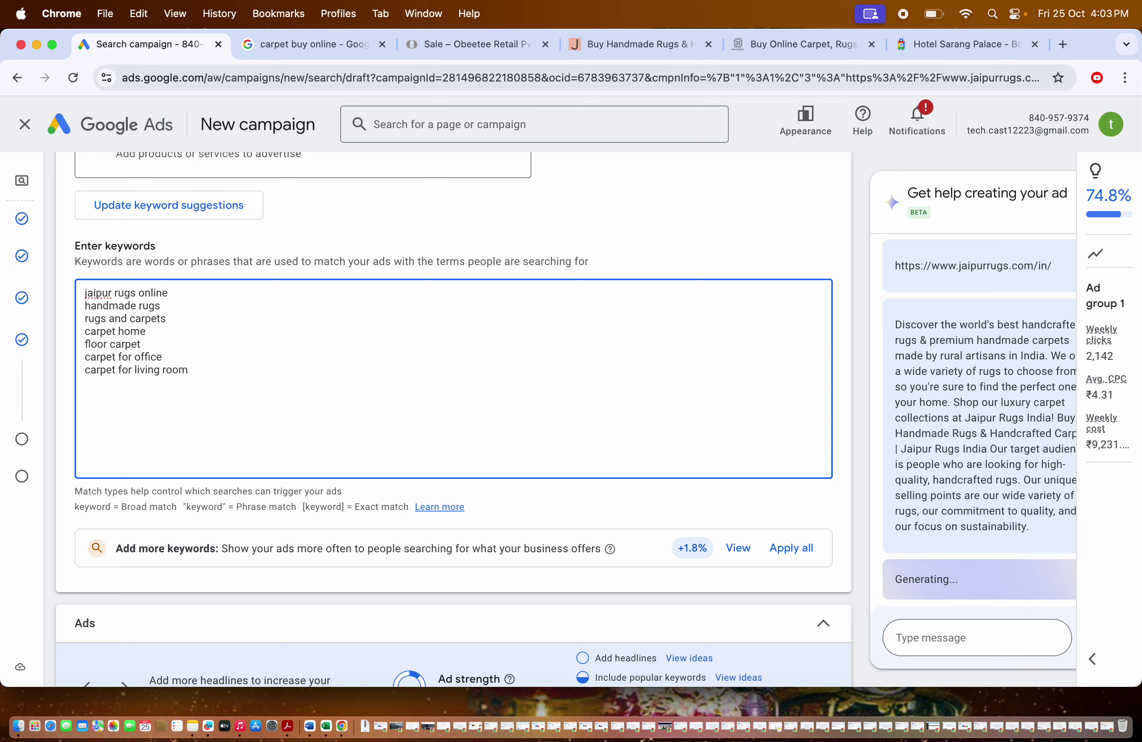
- Search Google for the keyword "carpet for living room" in a new browser tab and return to the campaign draft
triple_click(120, 370)
key("super+c")
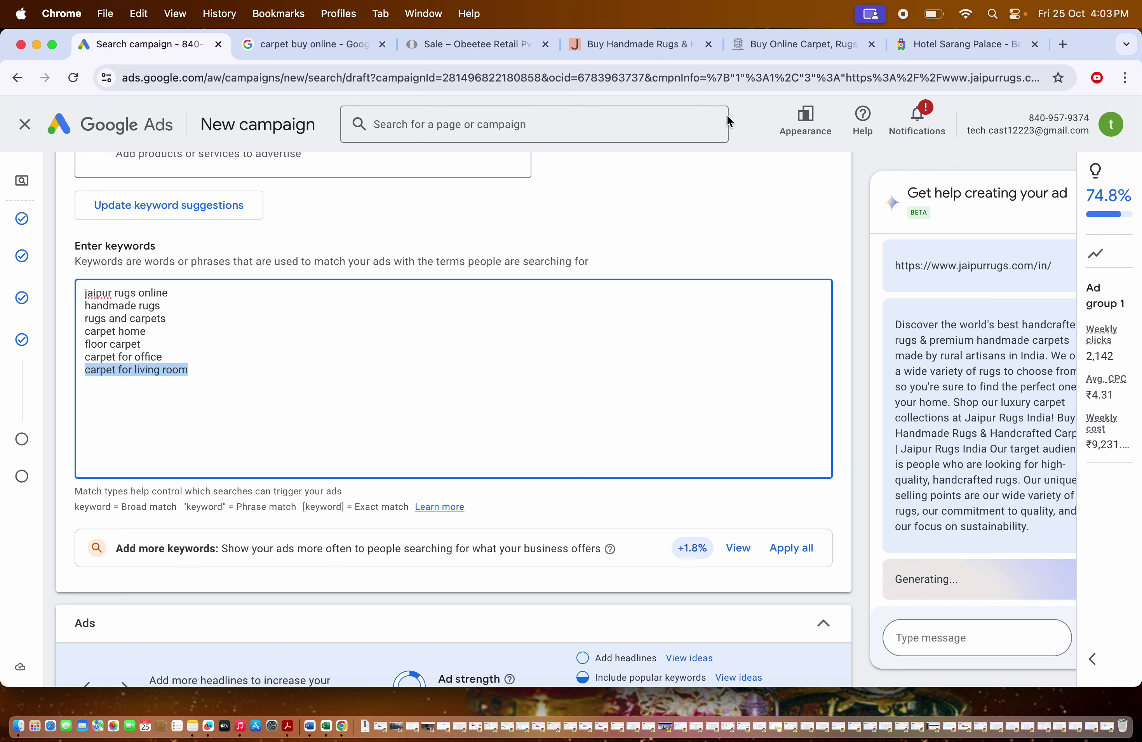
left_click(1064, 45)
key("super+v")
key("Return")
left_click(129, 44)
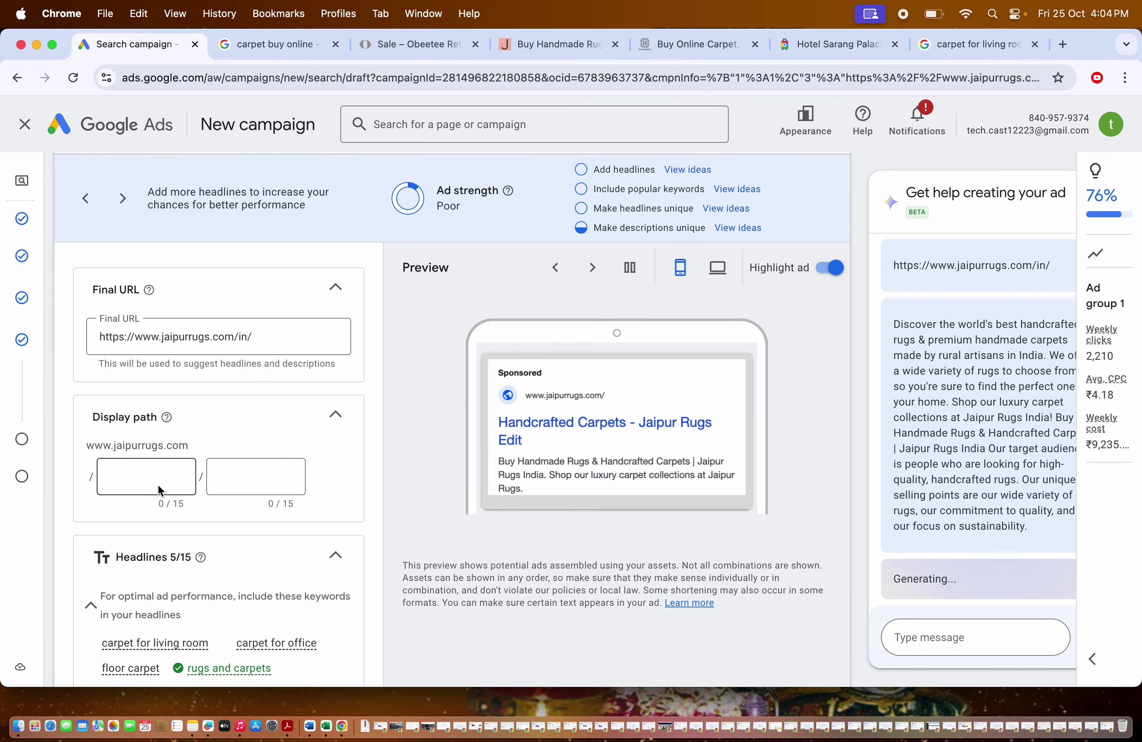
- Set the ad's display path to "Carpet" and "Buy Now"
left_click(150, 476)
type("Carpet")
left_click(241, 481)
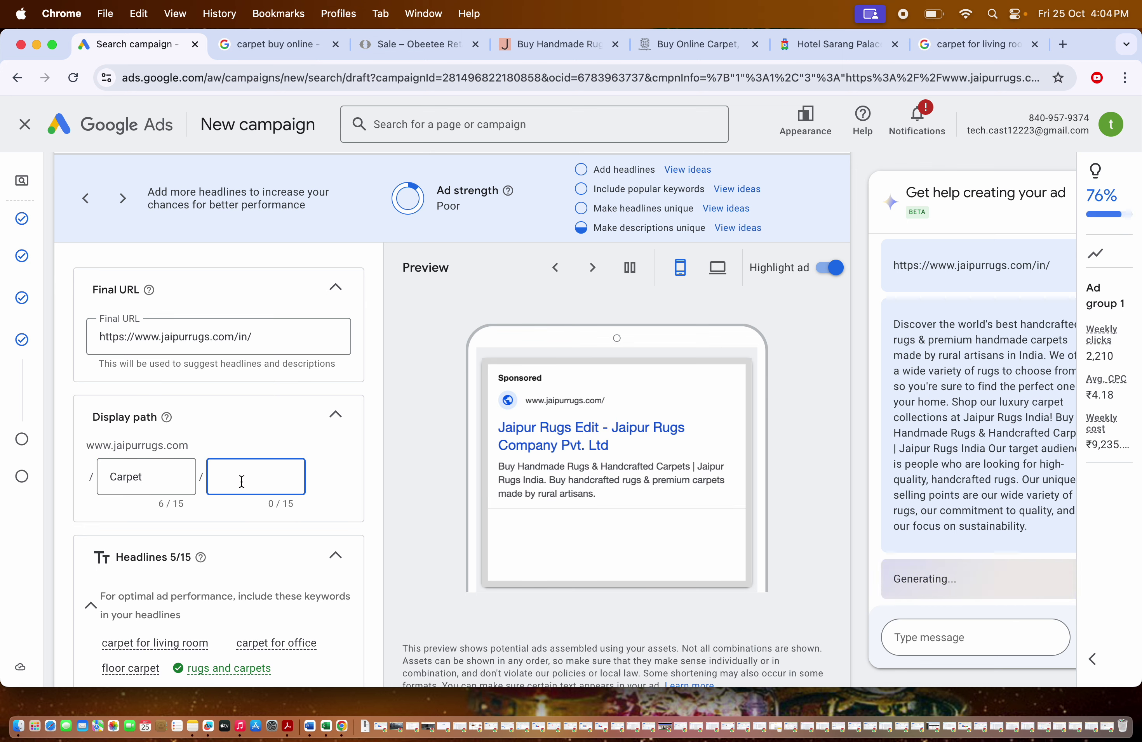
type("Buy Now")
- Add the headline "Luxury Home Carpets", copied from the Obeetee sponsored result without the brand name
scroll(453, 505, "down", 2)
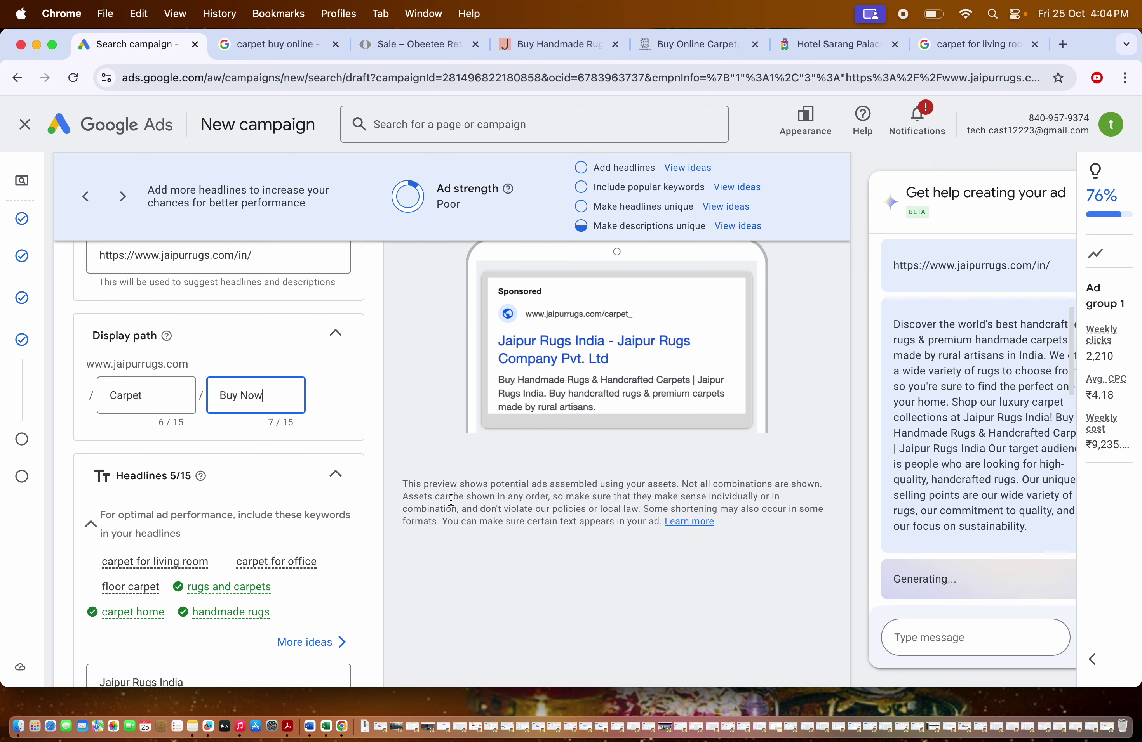
scroll(451, 501, "down", 3)
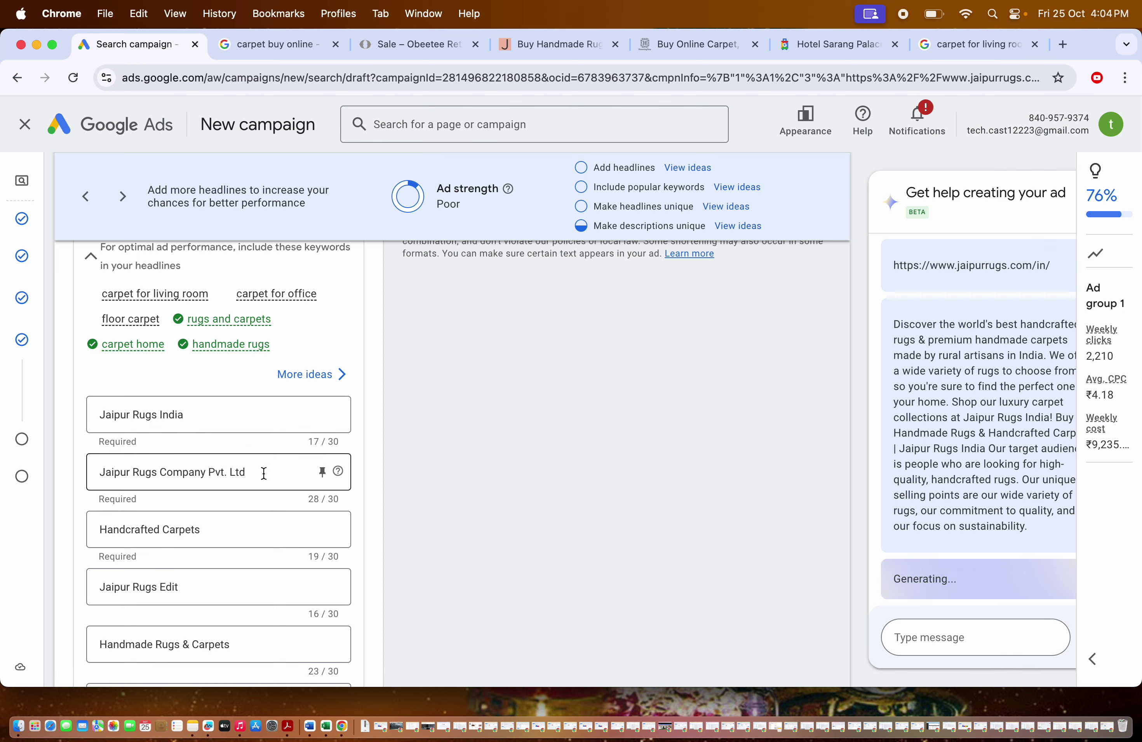
scroll(263, 472, "down", 4)
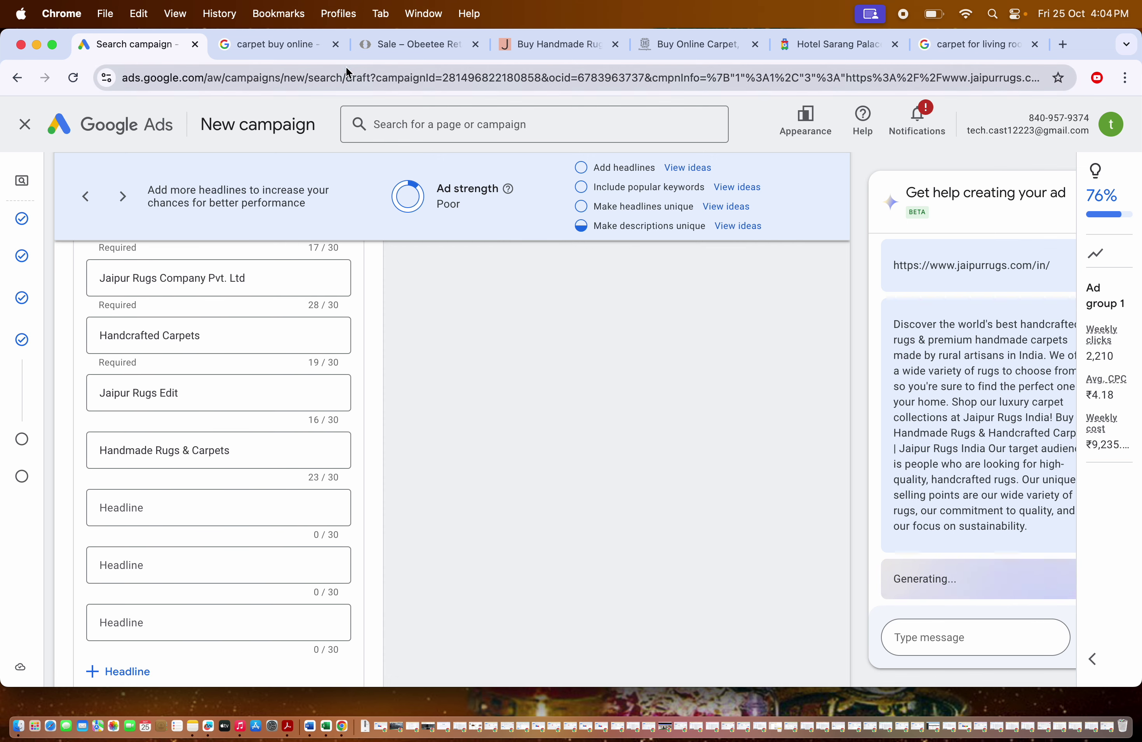
left_click(261, 46)
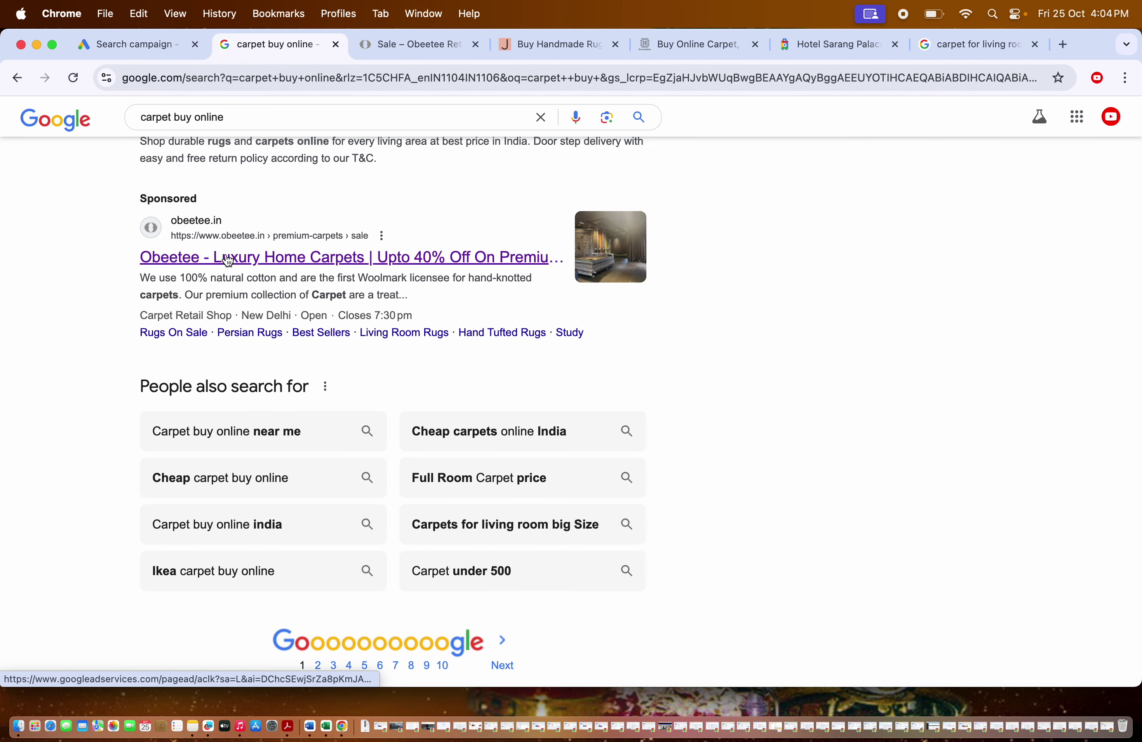
left_click_drag(124, 254, 352, 259)
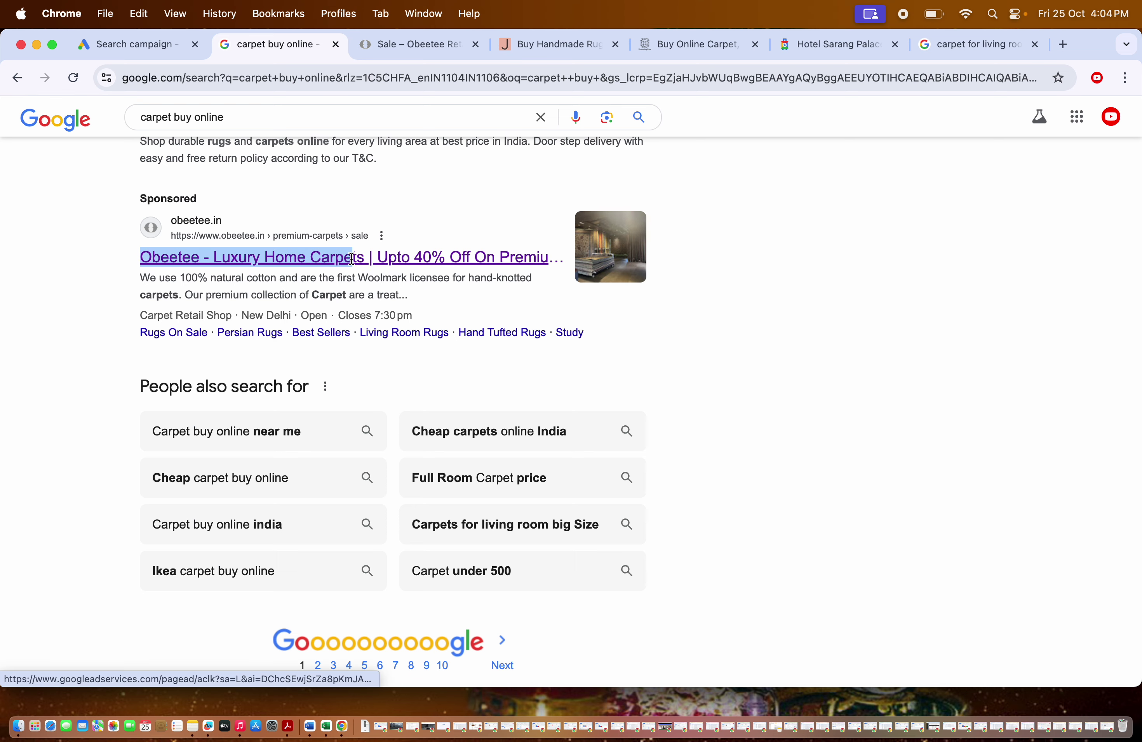
left_click(135, 46)
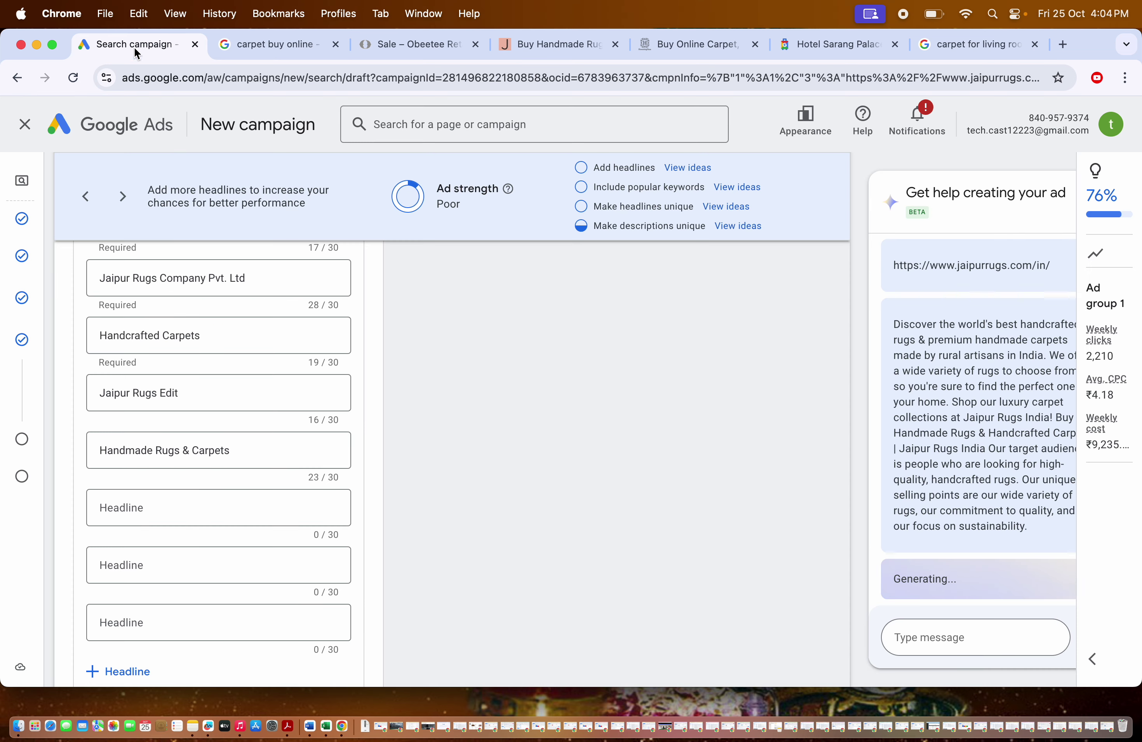
left_click(166, 512)
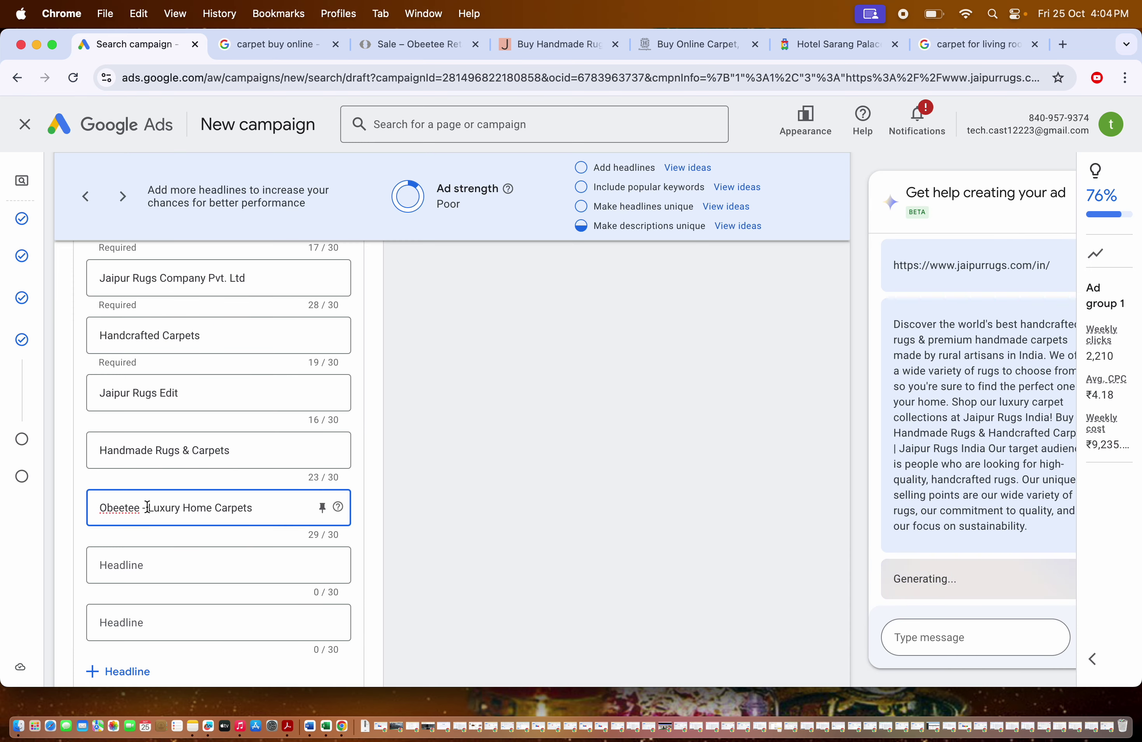
key("BackSpace")
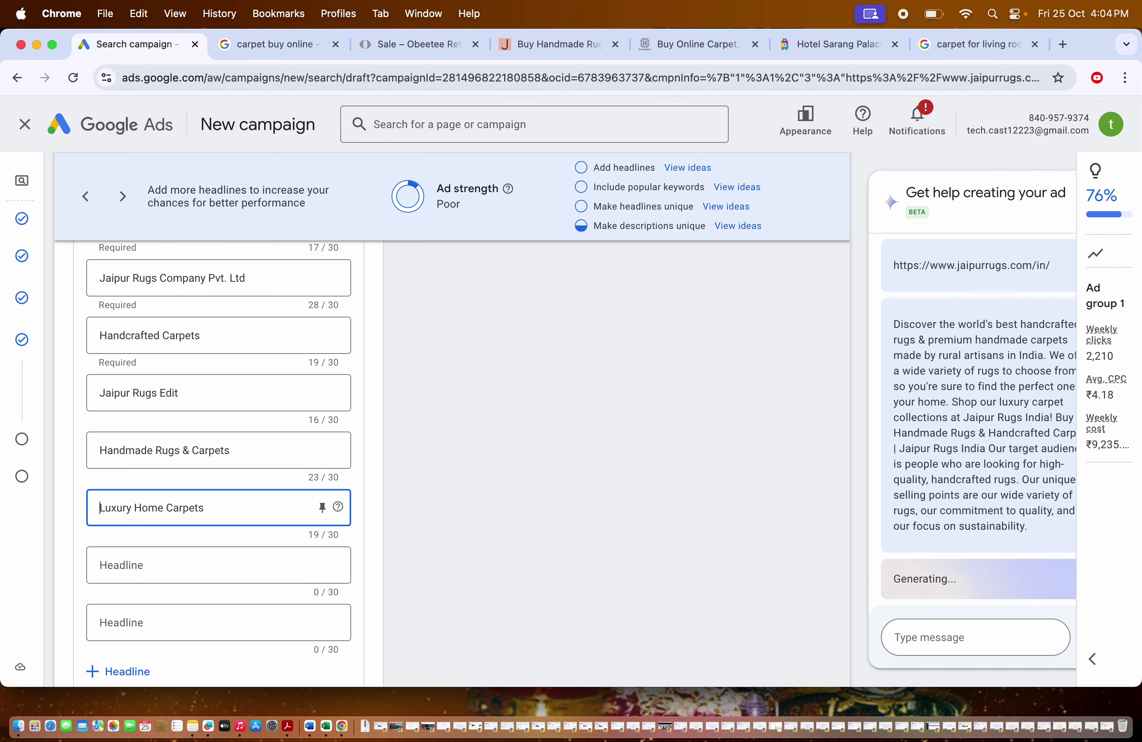
- Add the headline "Upto 40% Off On Premium." from the Obeetee sponsored result, and create two more blank headline fields
left_click(264, 48)
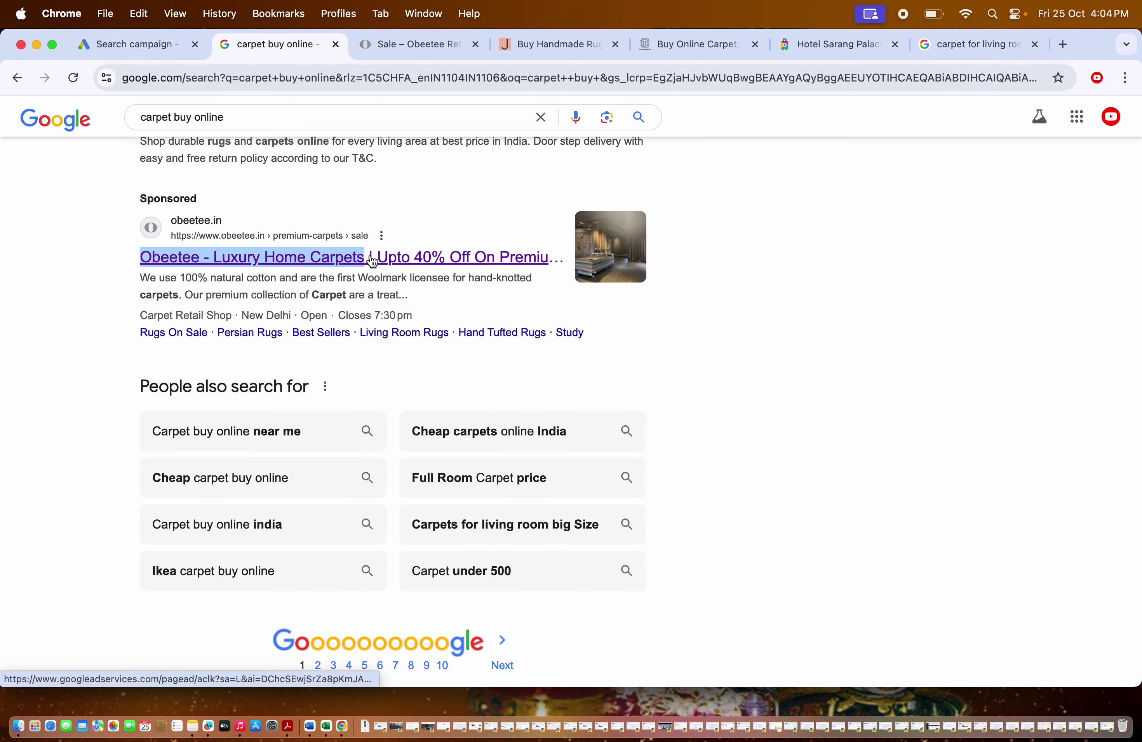
left_click_drag(549, 258, 457, 260)
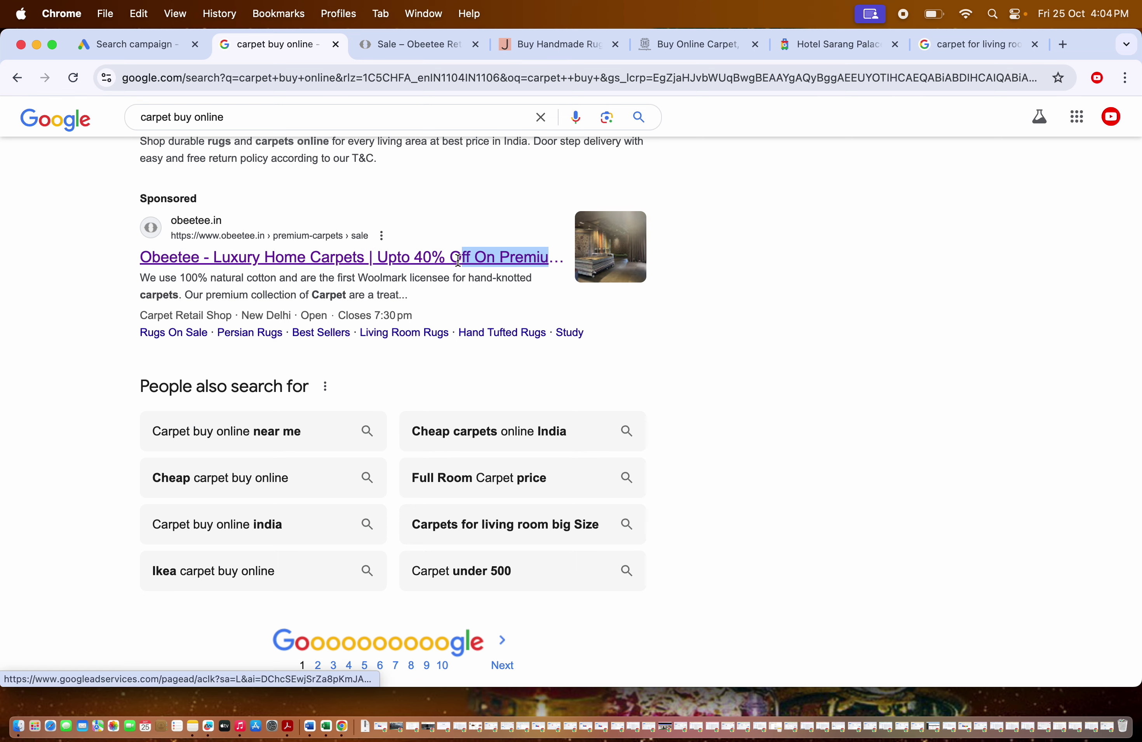
key("super+c")
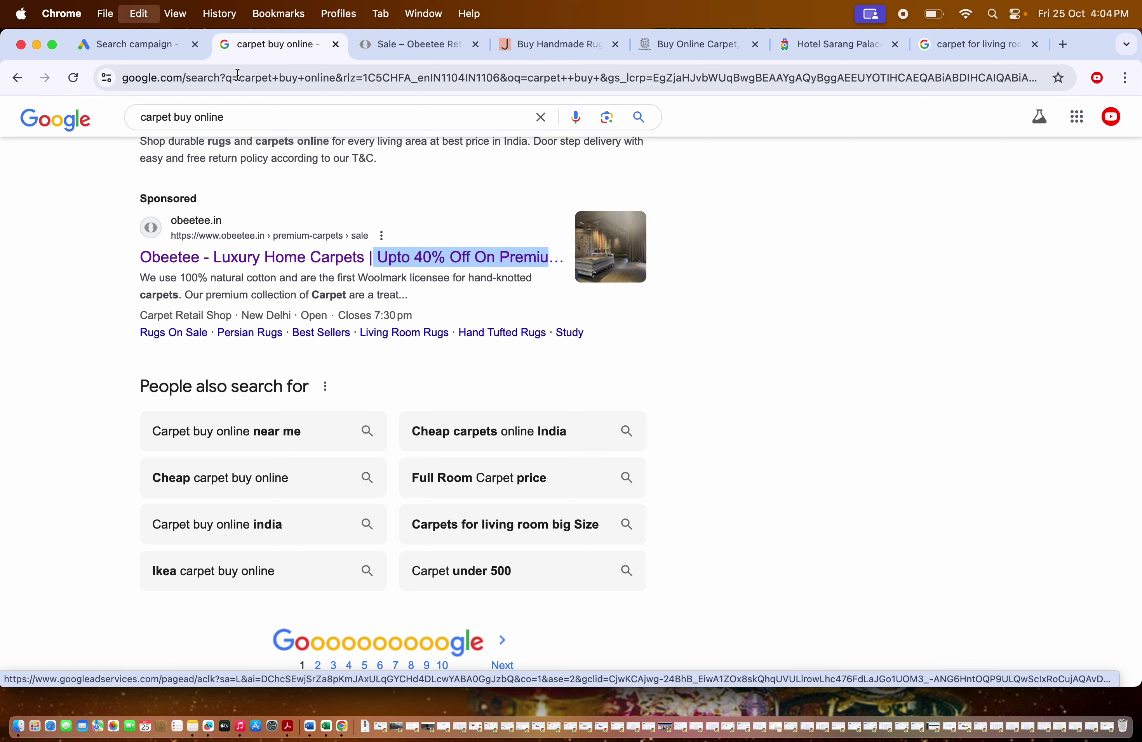
left_click(144, 44)
left_click(234, 573)
key("super+v")
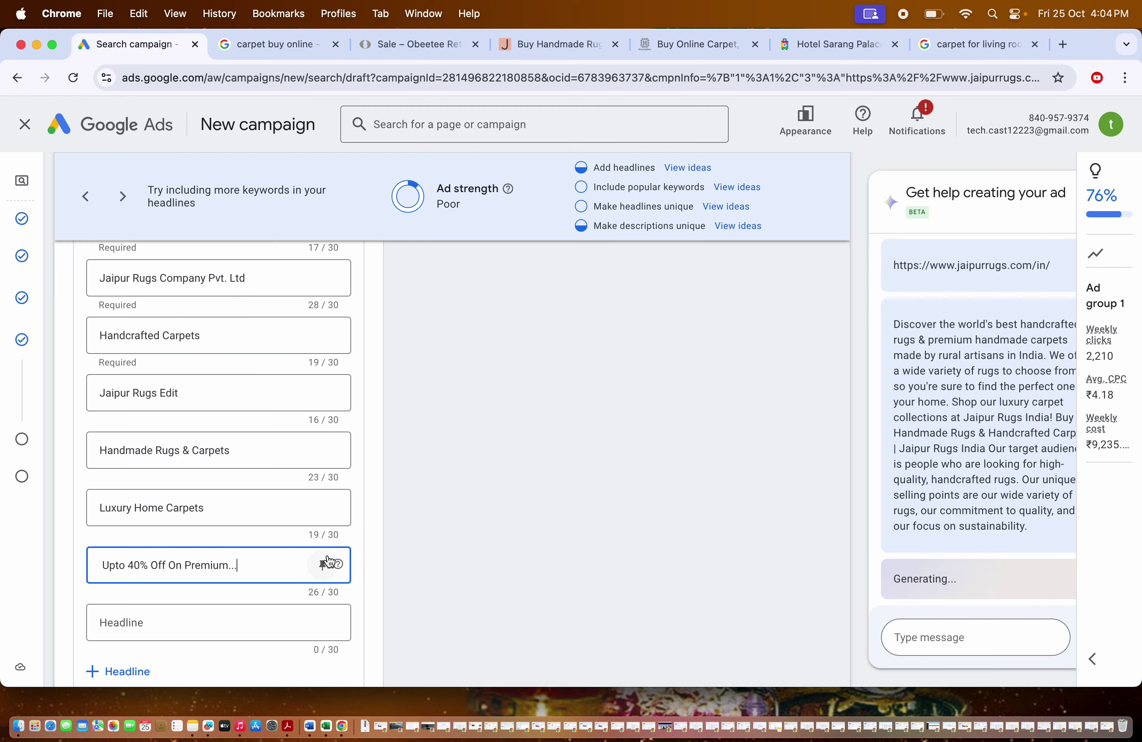
scroll(576, 424, "down", 5)
left_click(129, 425)
left_click(119, 483)
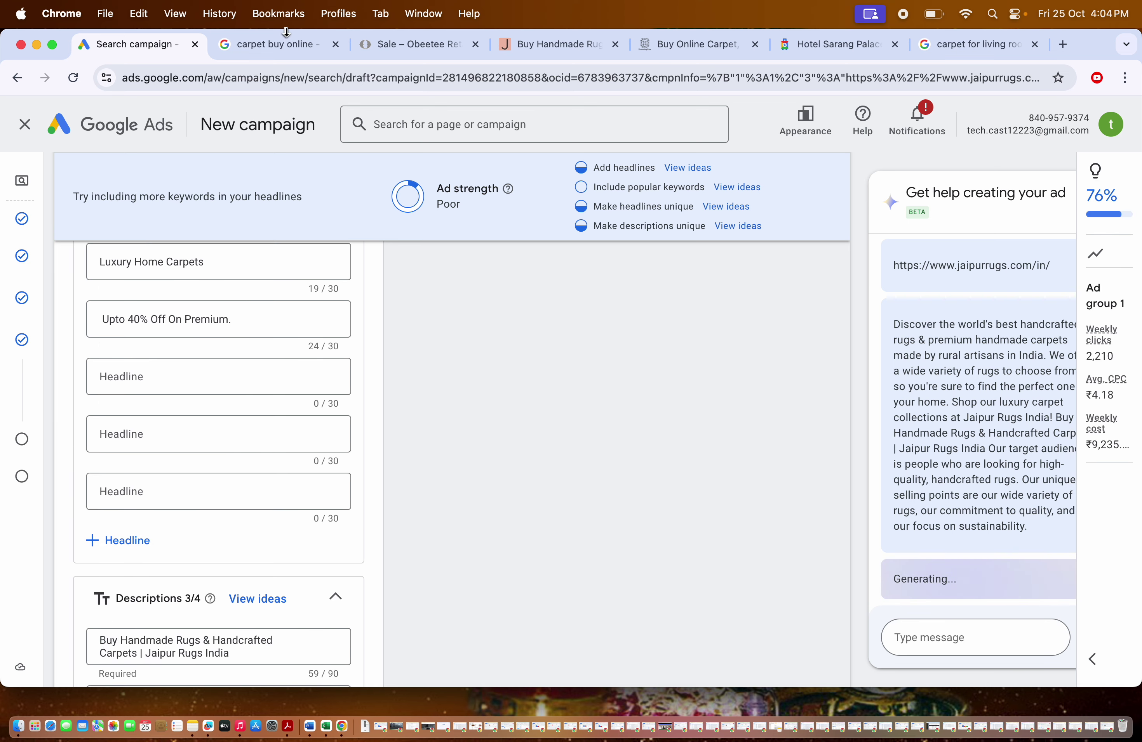
- Copy "High End Carpets" from the Hands Carpets ad on the second results page and add it as a headline
left_click(280, 44)
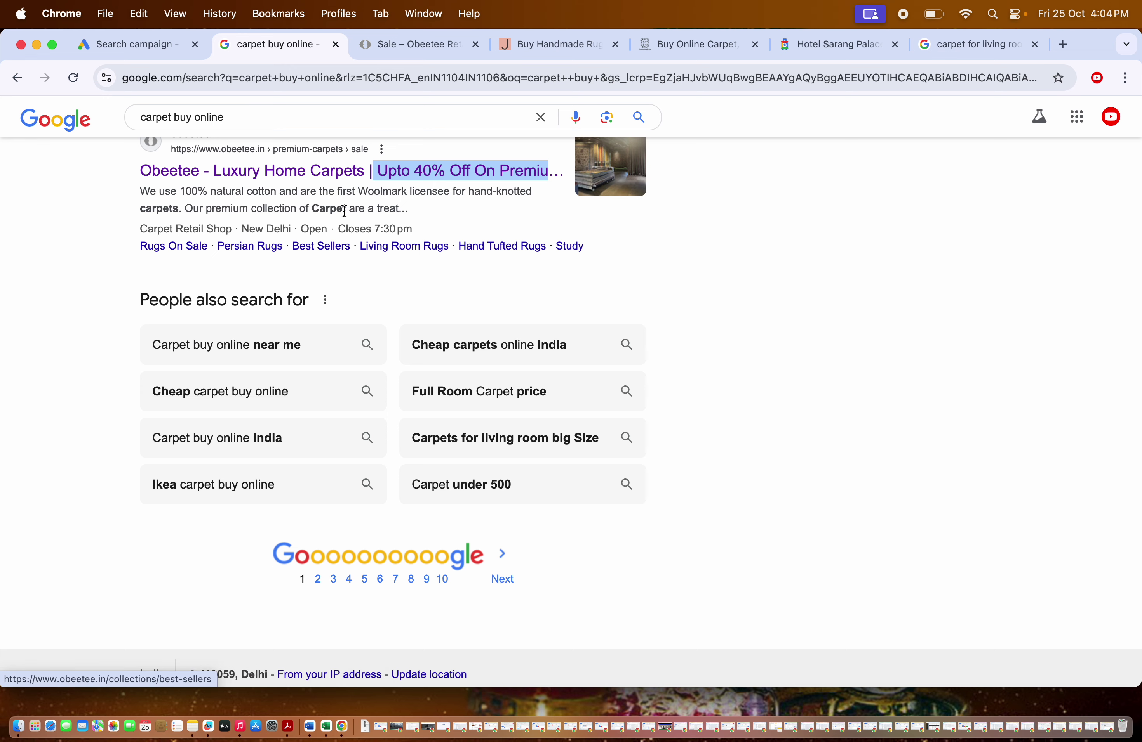
left_click(318, 578)
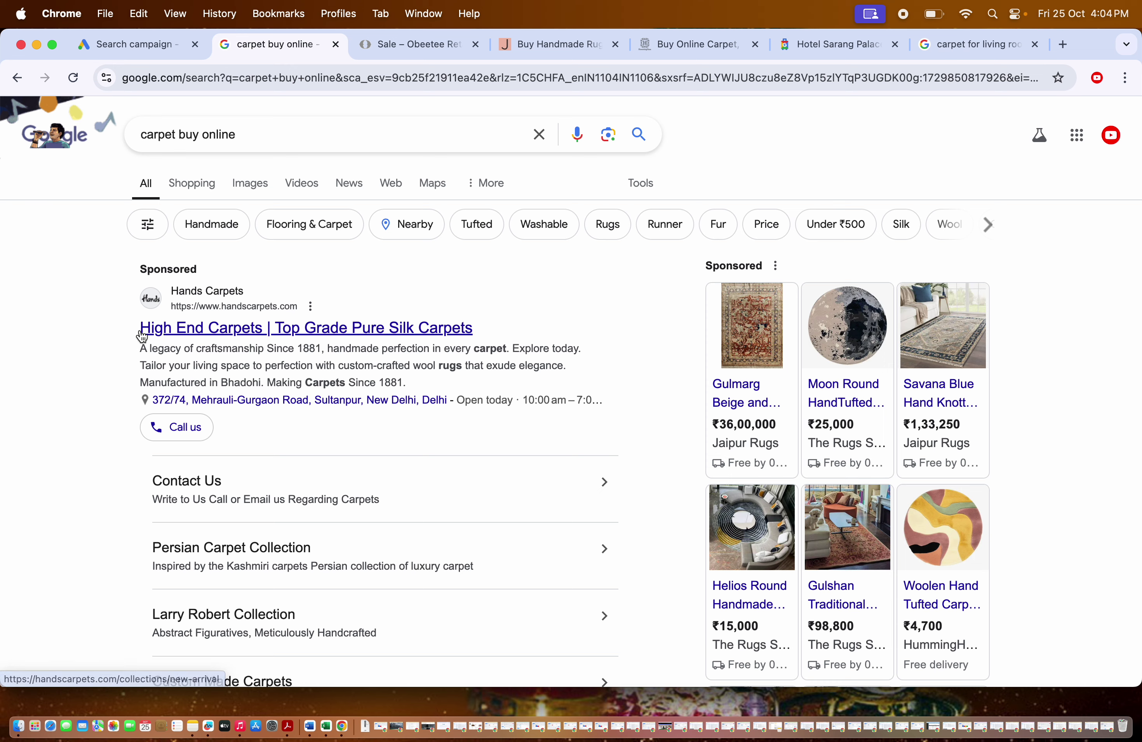
left_click_drag(138, 328, 239, 327)
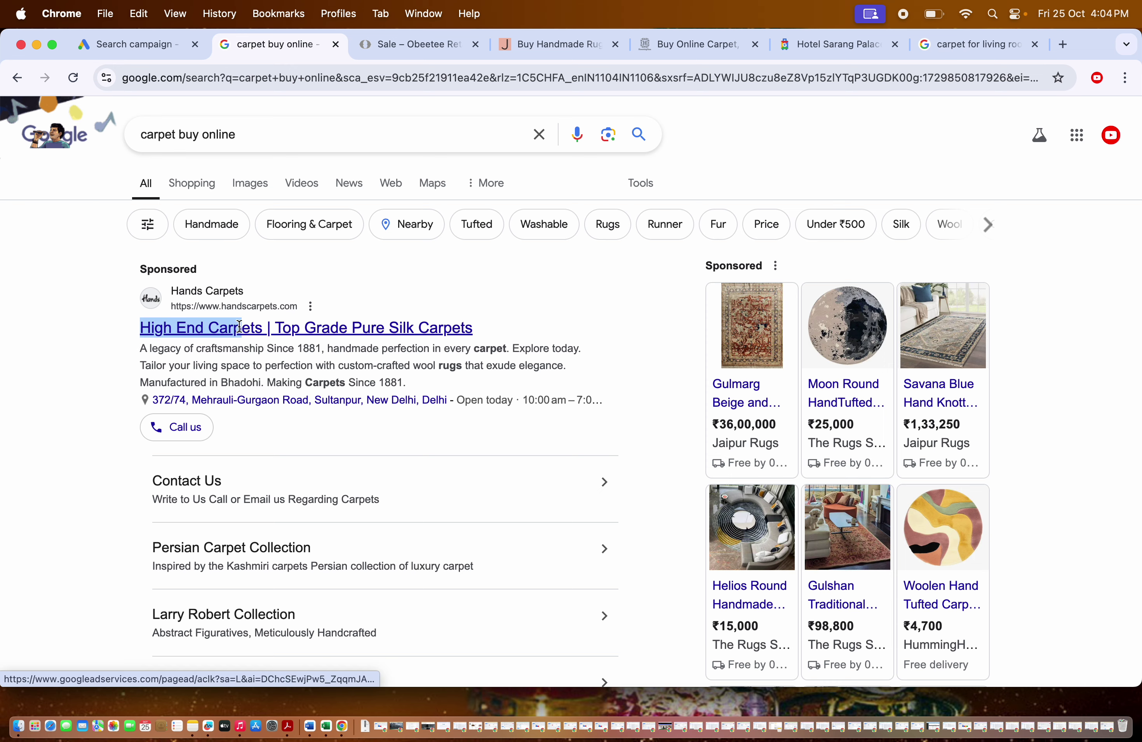
left_click(121, 48)
key("super+v")
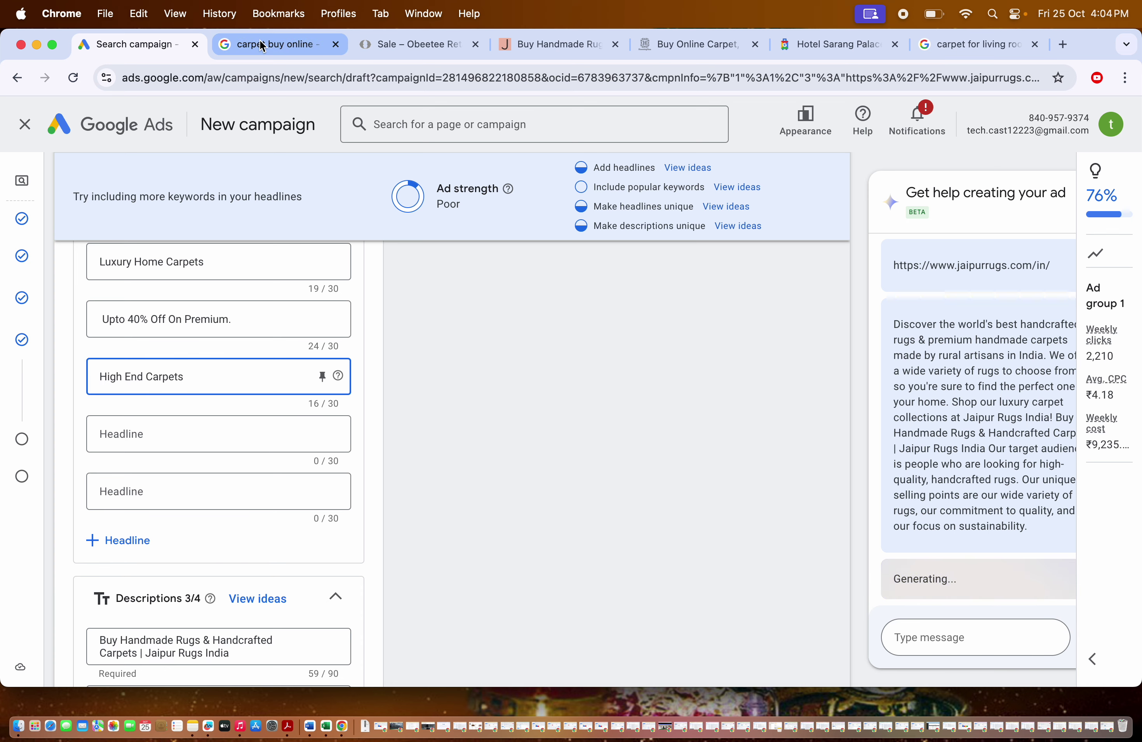
- Add the headline "Top Grade Pure Silk Carpets" from the Hands Carpets ad and check the ad preview and strength
left_click(274, 45)
left_click_drag(474, 328, 391, 329)
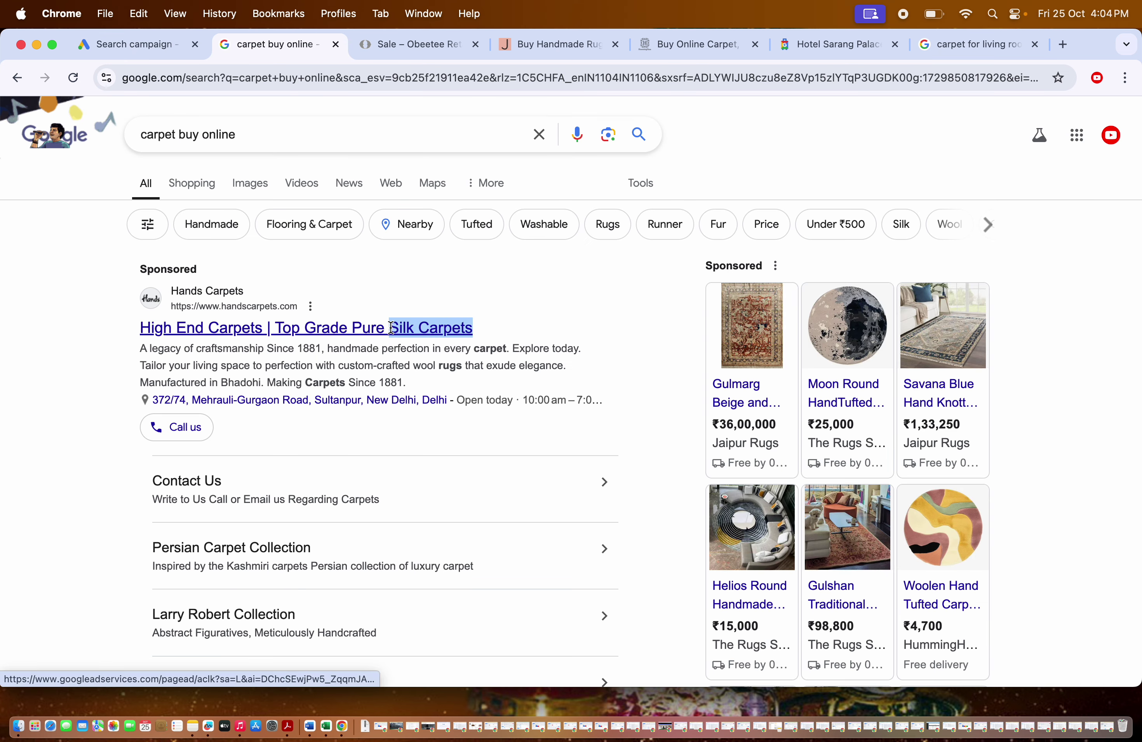
left_click_drag(280, 328, 279, 329)
key("super+c")
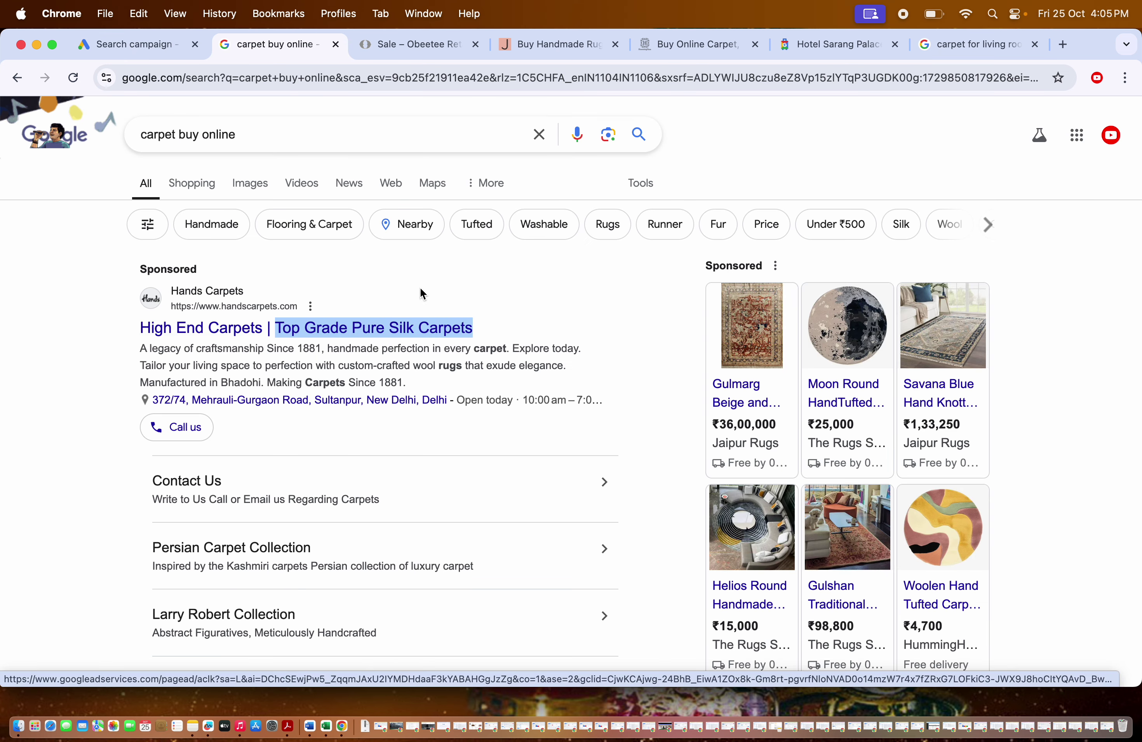
left_click(144, 44)
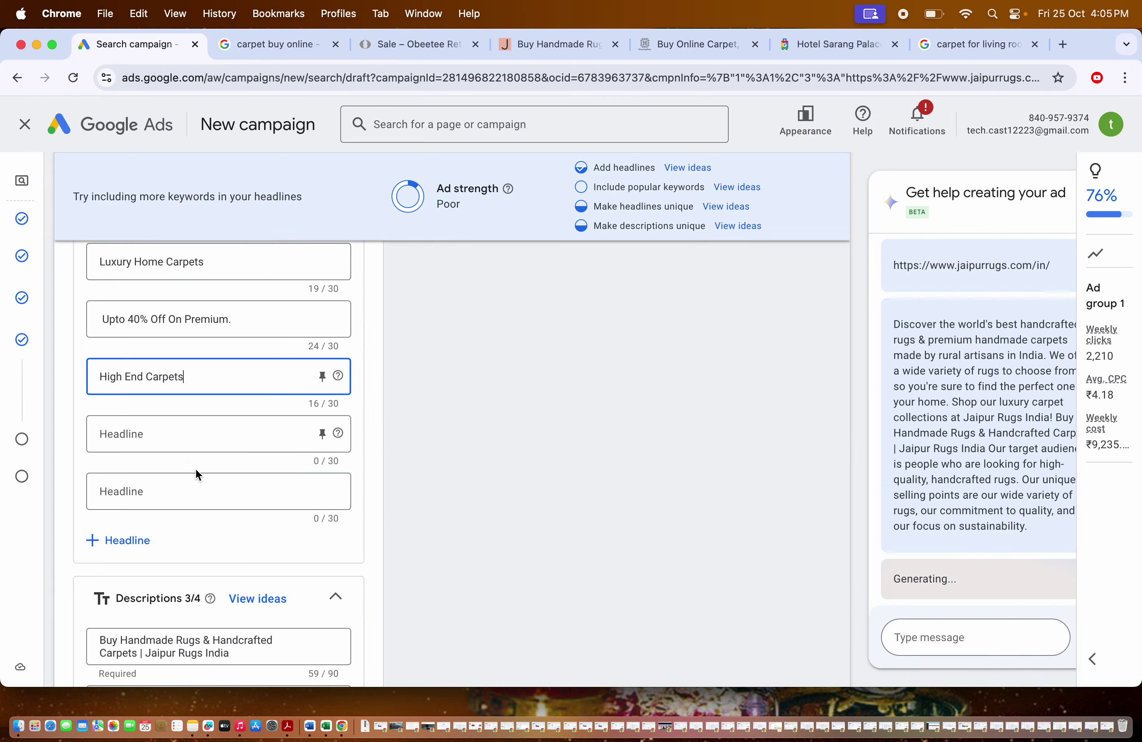
left_click(176, 437)
key("super+v")
scroll(309, 400, "up", 15)
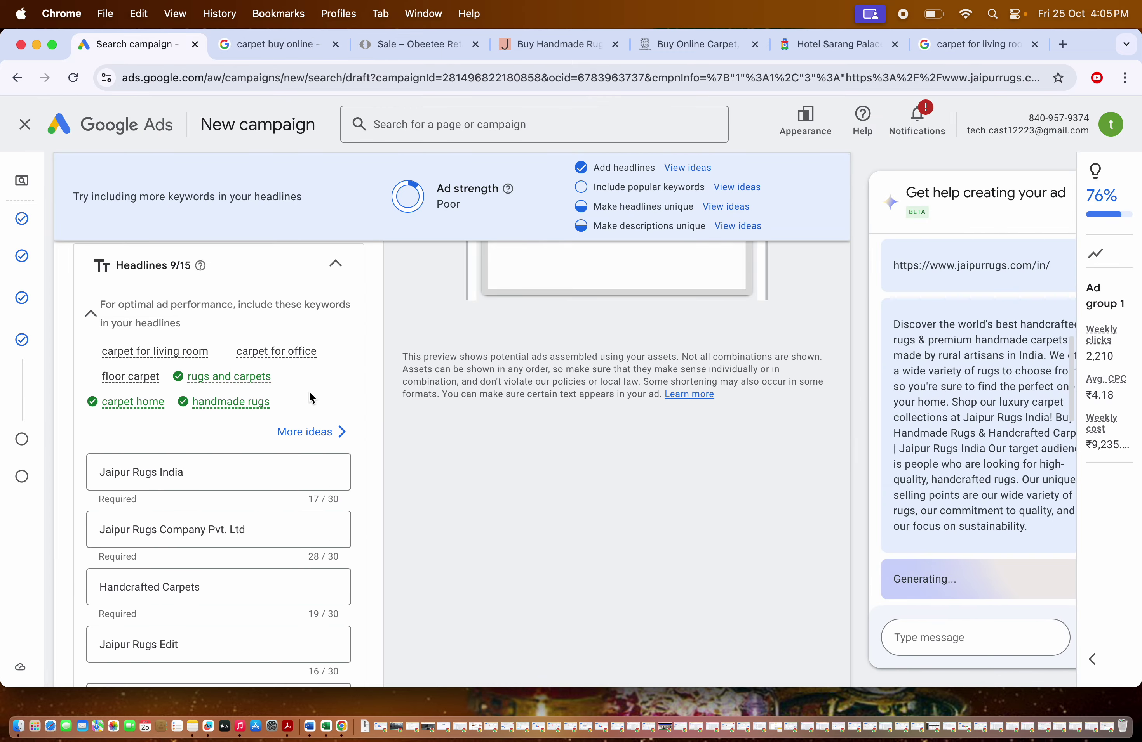
scroll(566, 357, "up", 5)
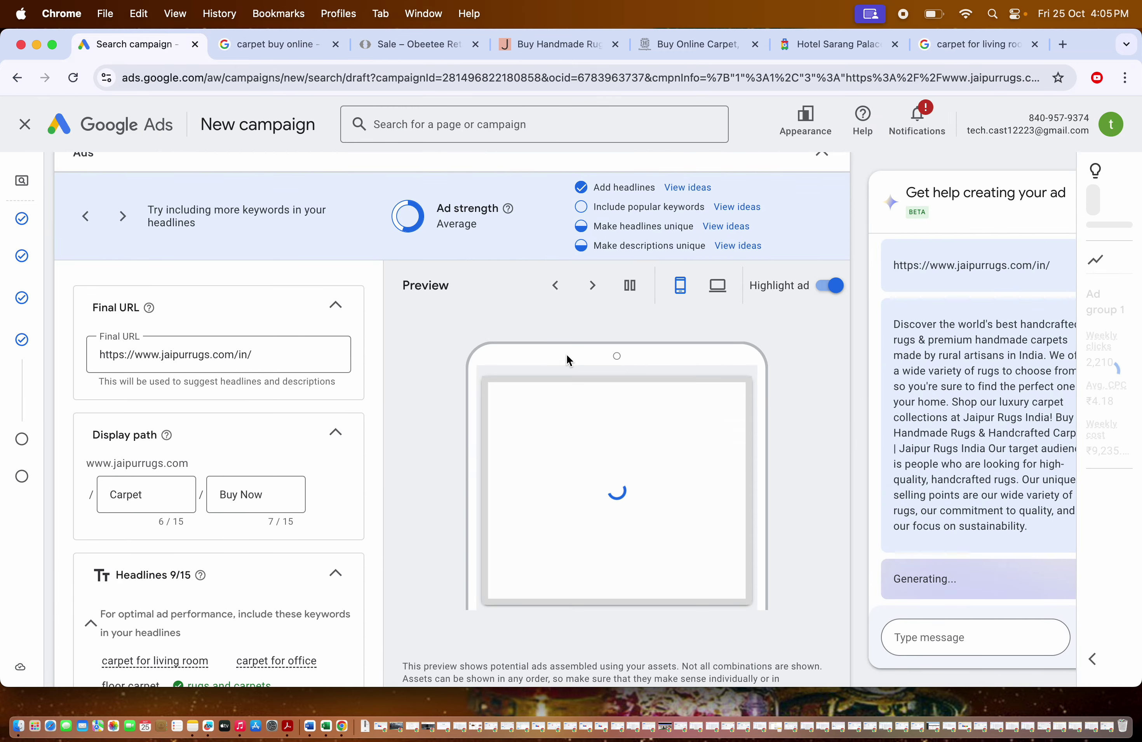
scroll(566, 357, "down", 3)
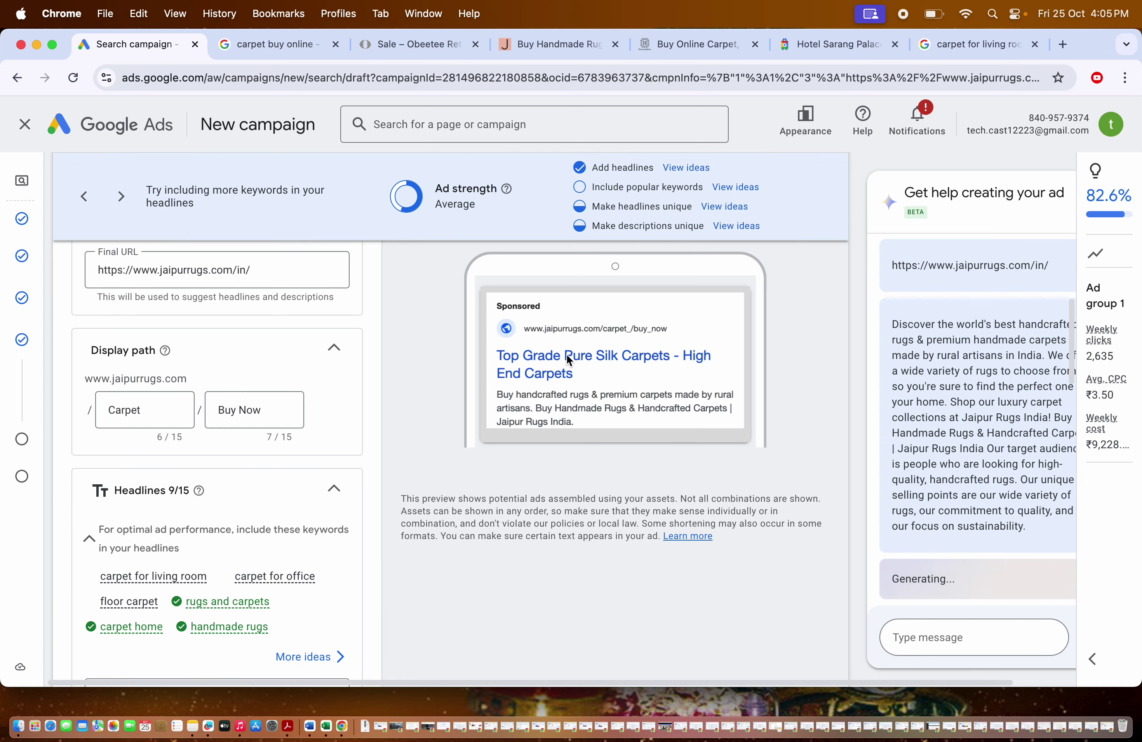
scroll(567, 354, "down", 10)
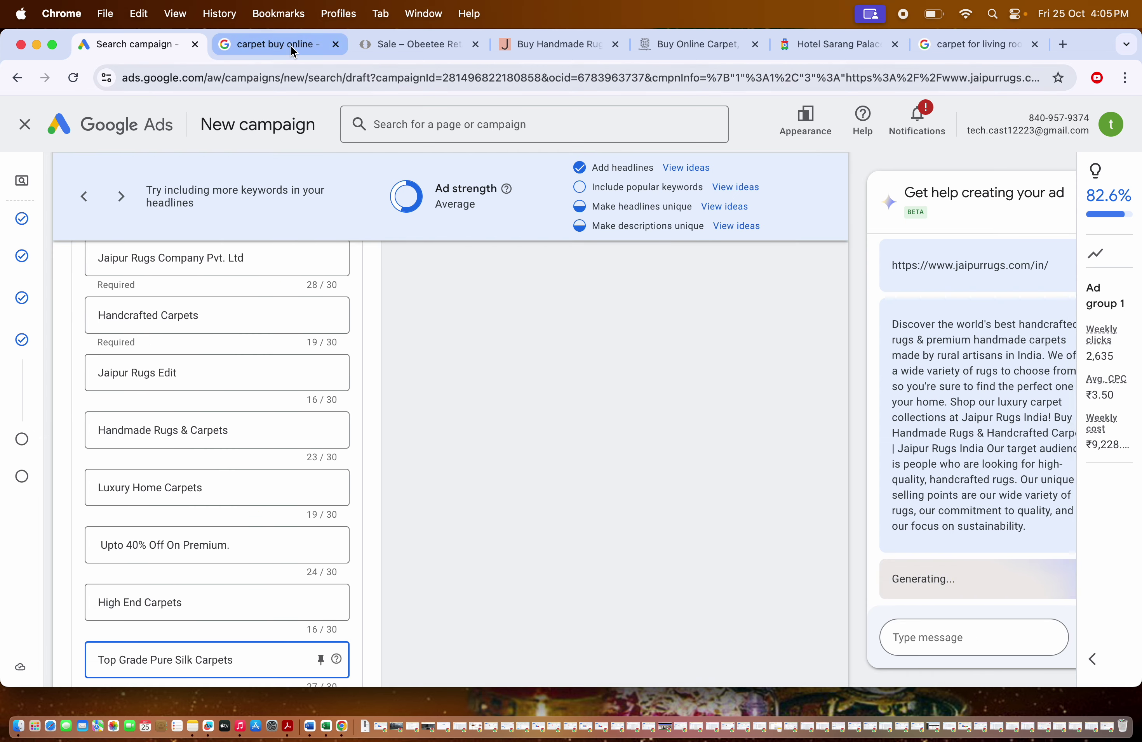
- Replace the second ad description with "A legacy of craftsmanship Since 1881, handmade perfection in every carpet. Explore today." copied from the Hands Carpets ad
left_click(291, 46)
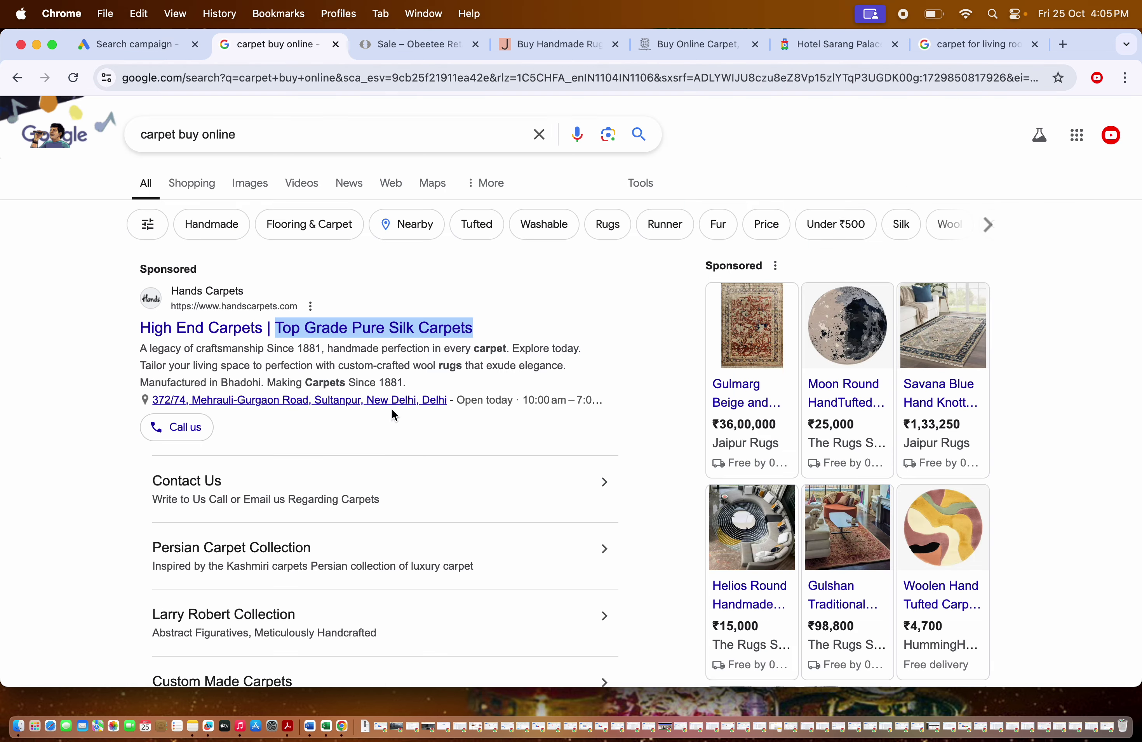
left_click(141, 355)
left_click_drag(152, 351, 367, 346)
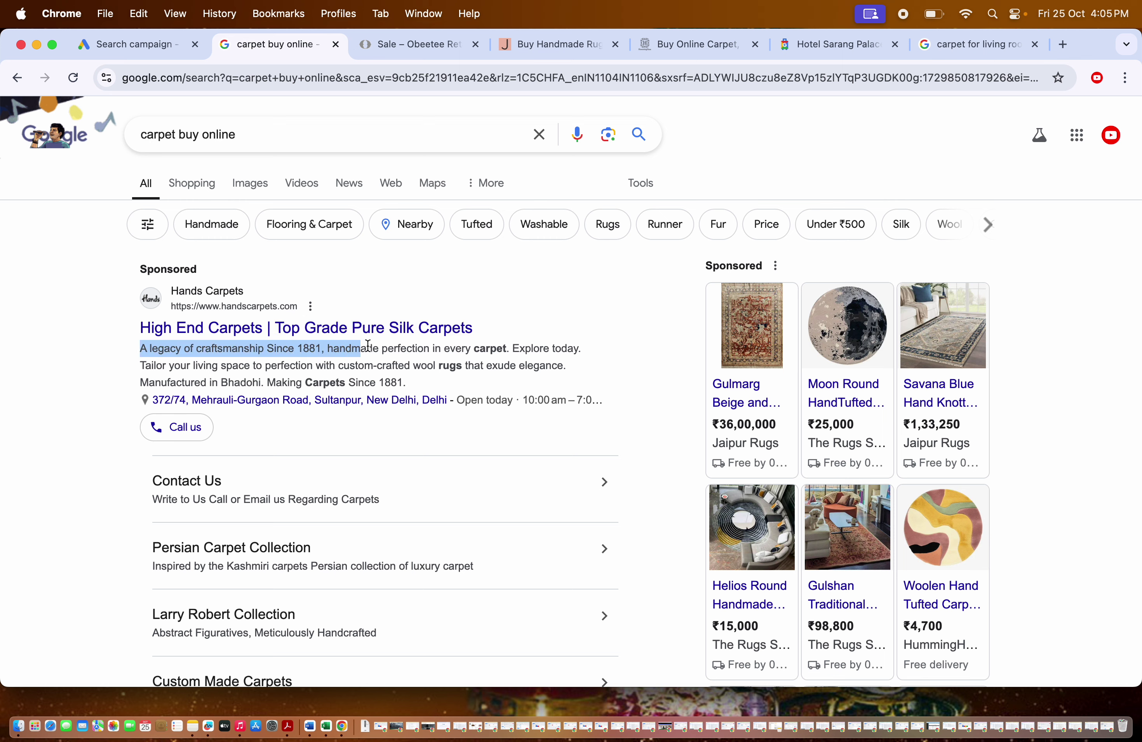
left_click_drag(453, 359, 587, 351)
key("super+c")
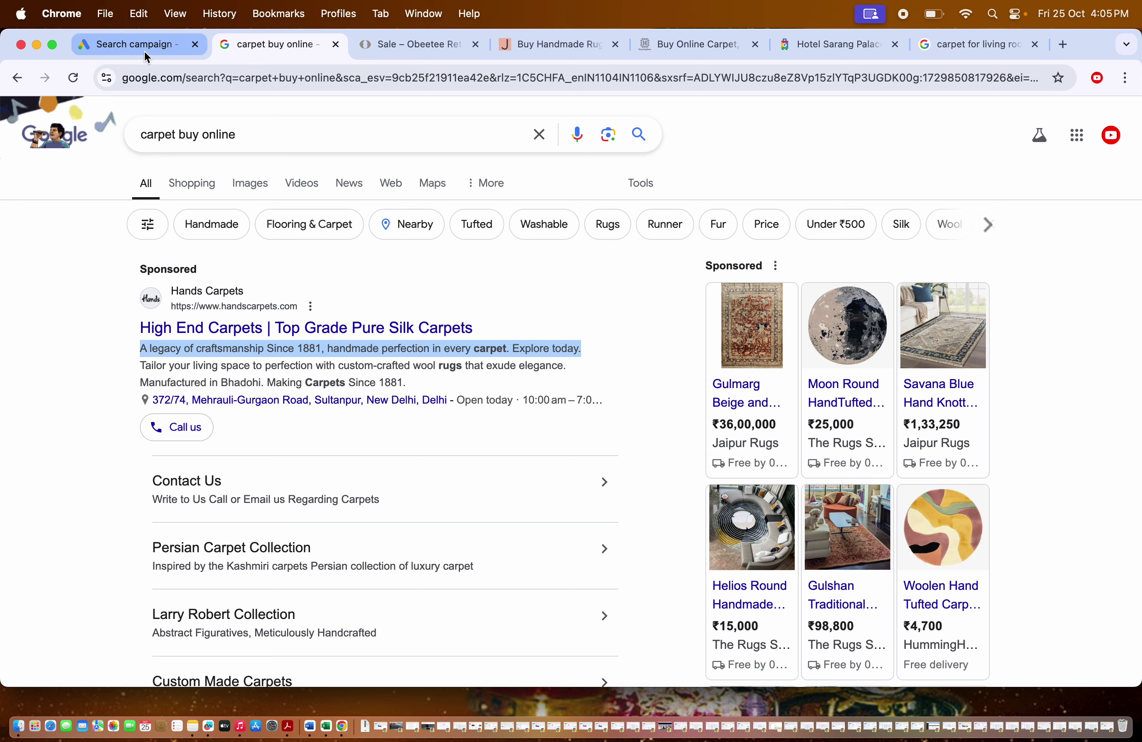
left_click(127, 43)
scroll(455, 367, "down", 8)
scroll(454, 363, "down", 5)
left_click(205, 361)
key("super+a")
key("super+v")
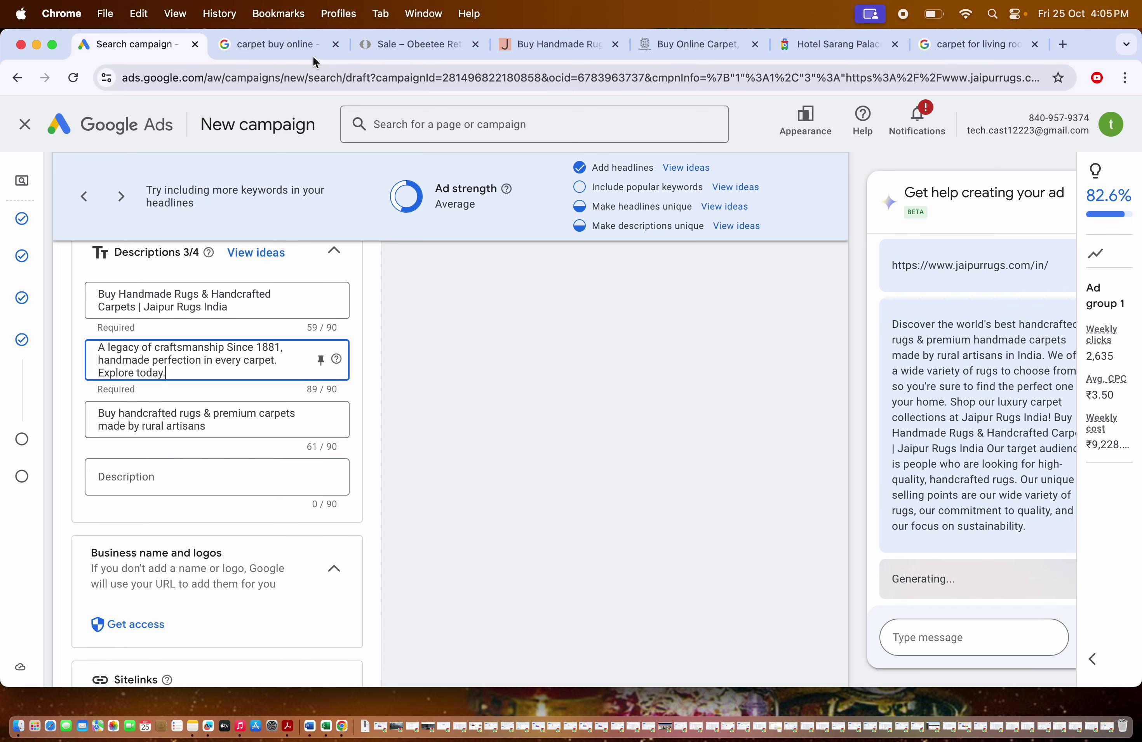
- Rerun the "carpet buy online" search and fill the fourth description with HummingHaus's "Discover Our Carpets & Rugs in Various Colors, Patterns & Sizes."
left_click(286, 38)
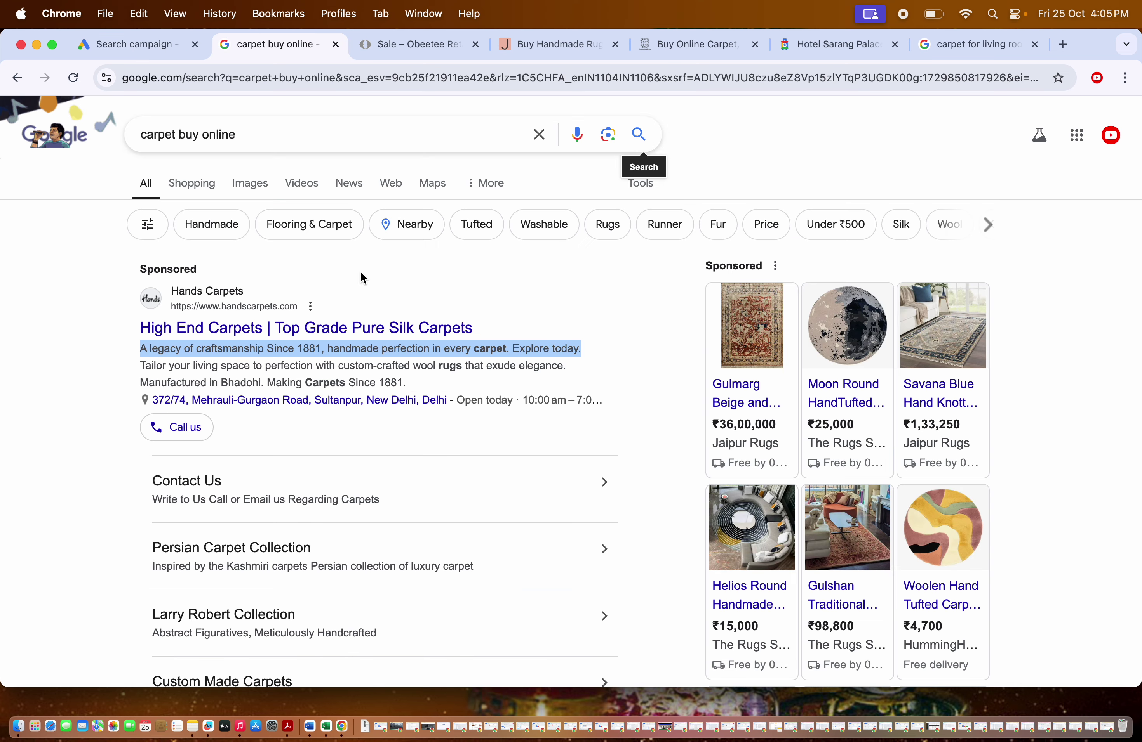
left_click(154, 360)
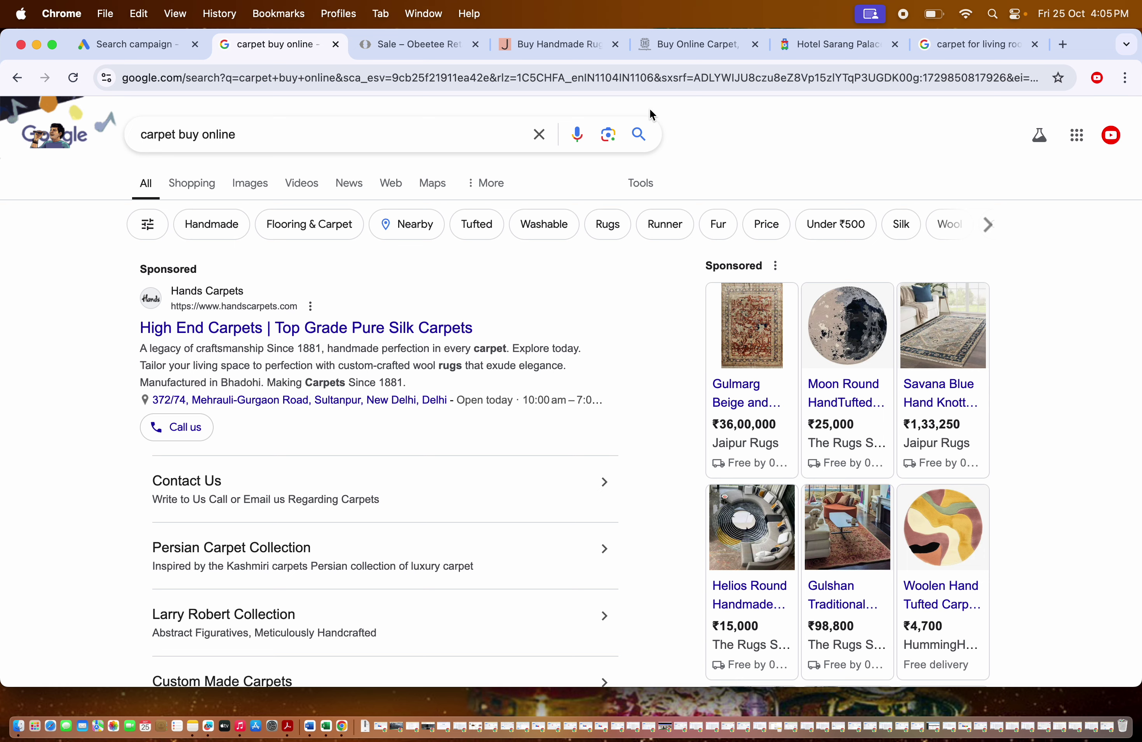
left_click(639, 133)
scroll(333, 332, "down", 9)
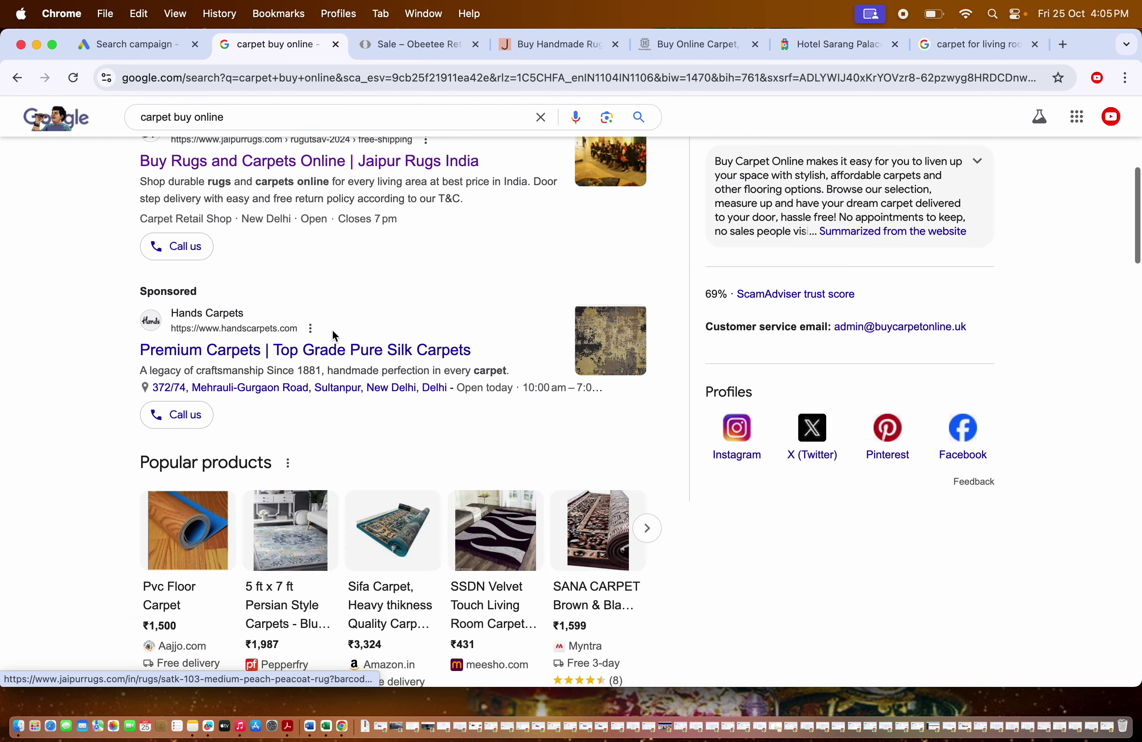
scroll(332, 336, "down", 1)
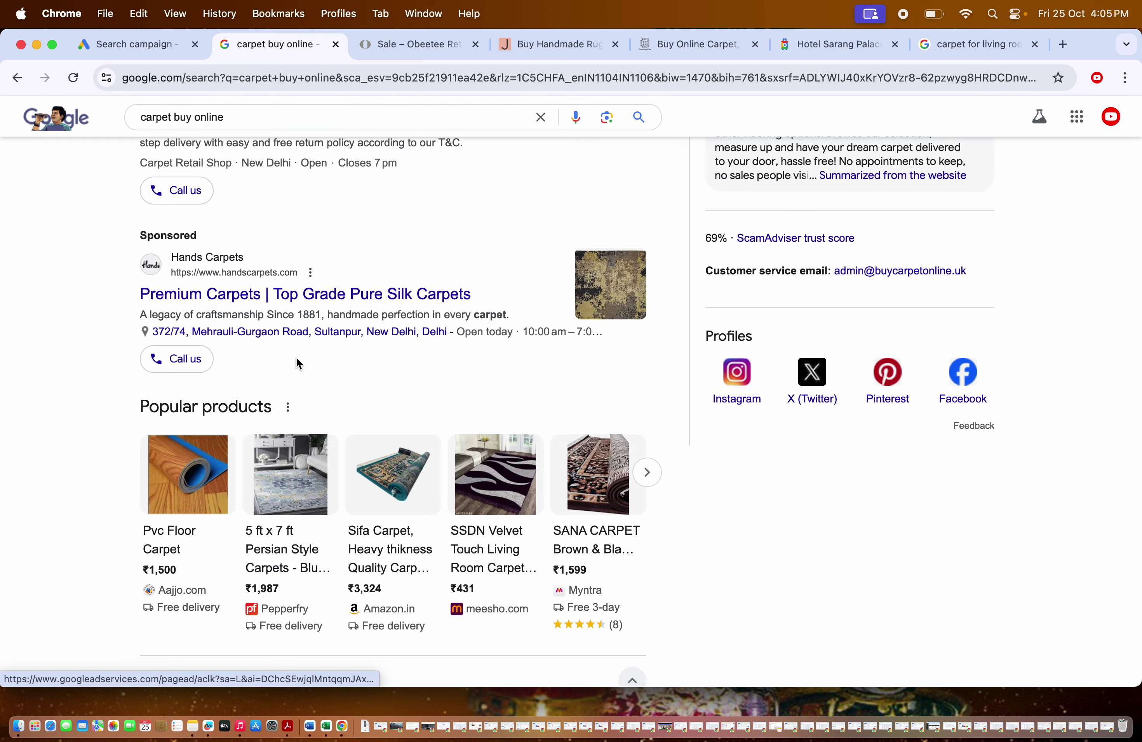
scroll(285, 372, "down", 15)
scroll(270, 381, "down", 20)
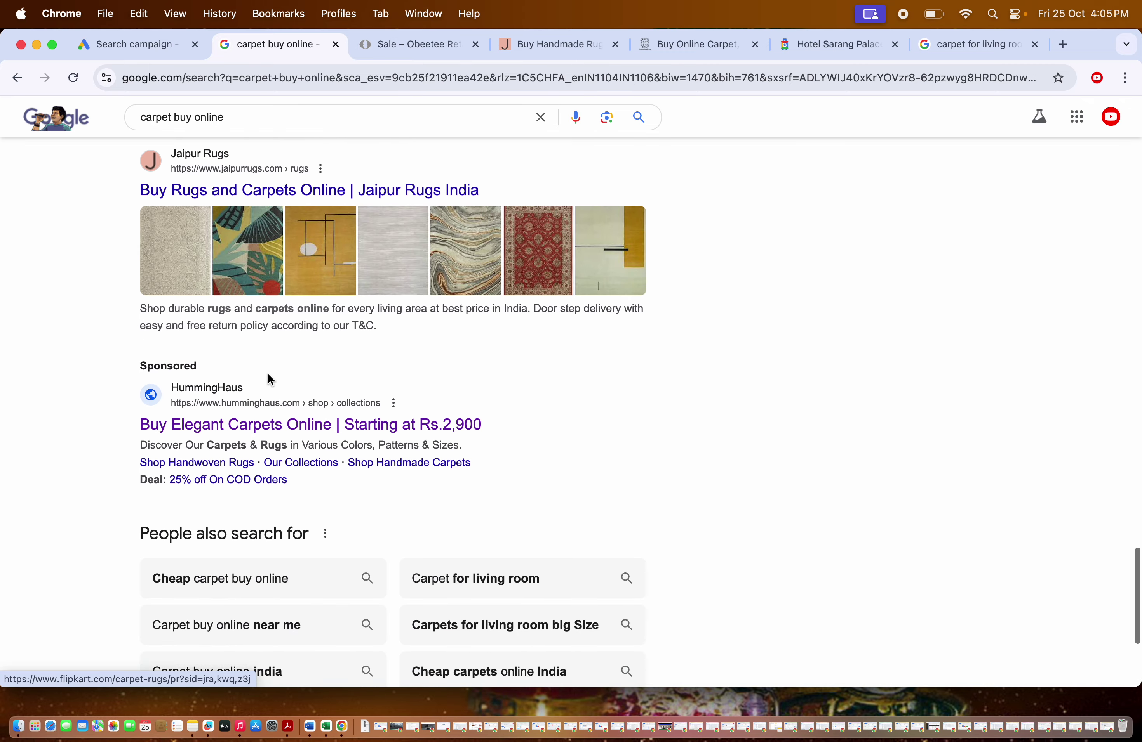
left_click_drag(137, 418, 322, 422)
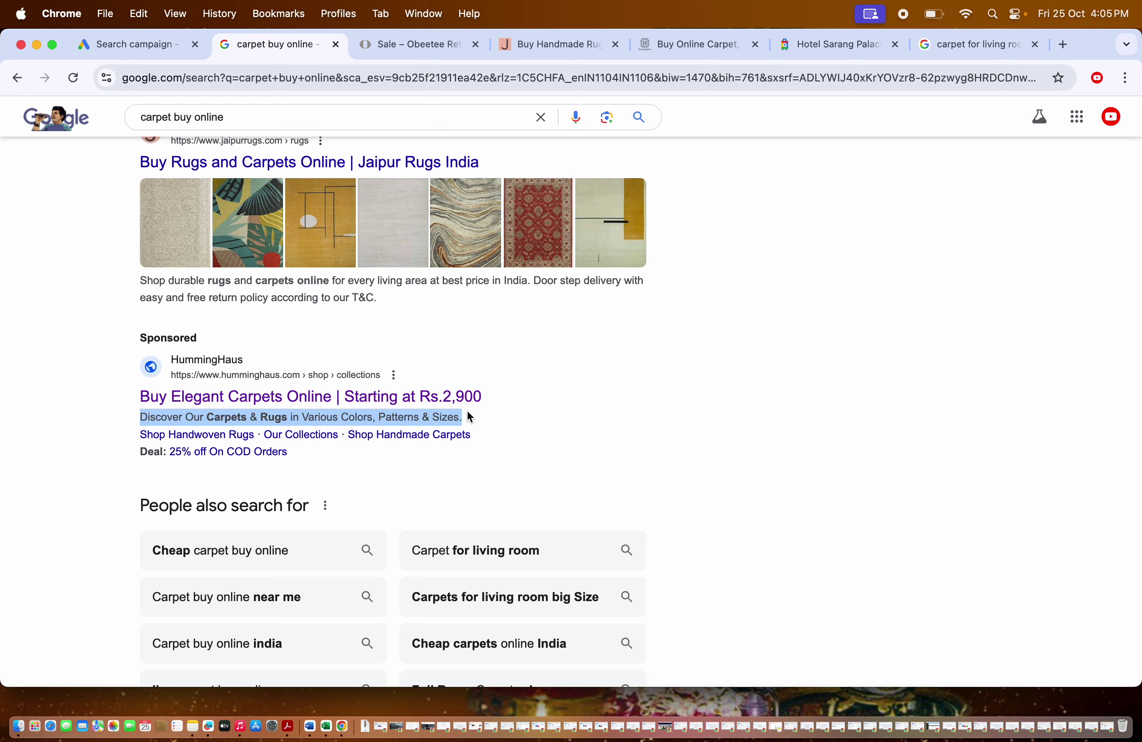
left_click(135, 44)
left_click(211, 467)
type("Discover Our Carpets & Rugs in Various Colors, Patterns & Sizes.")
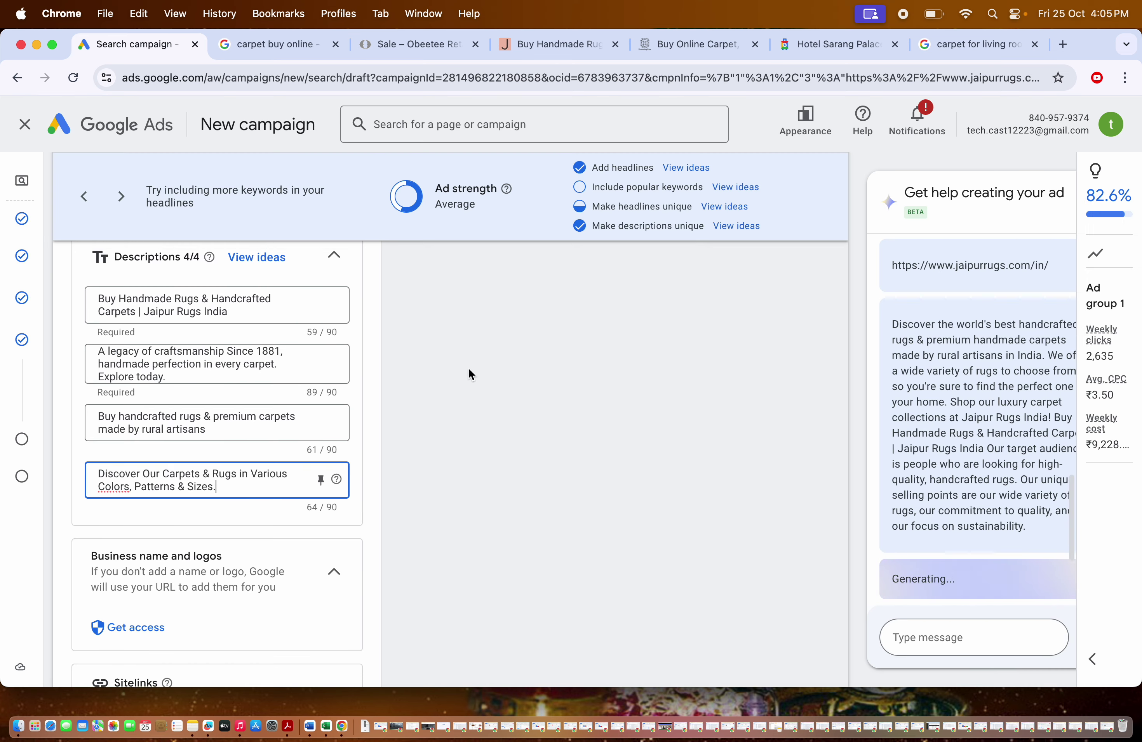
- Start a new campaign sitelink with the text "Shop Handmade Carpets", copied from the HummingHaus ad
scroll(468, 369, "up", 15)
scroll(468, 368, "up", 5)
scroll(468, 369, "down", 15)
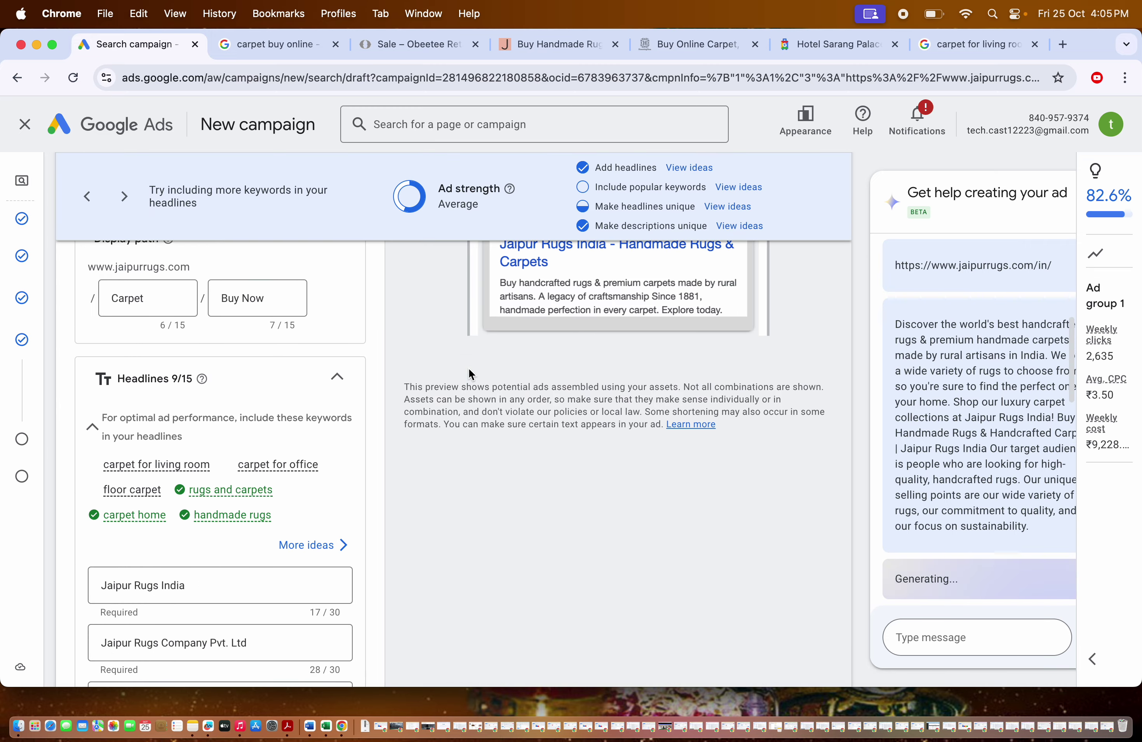
scroll(468, 369, "down", 20)
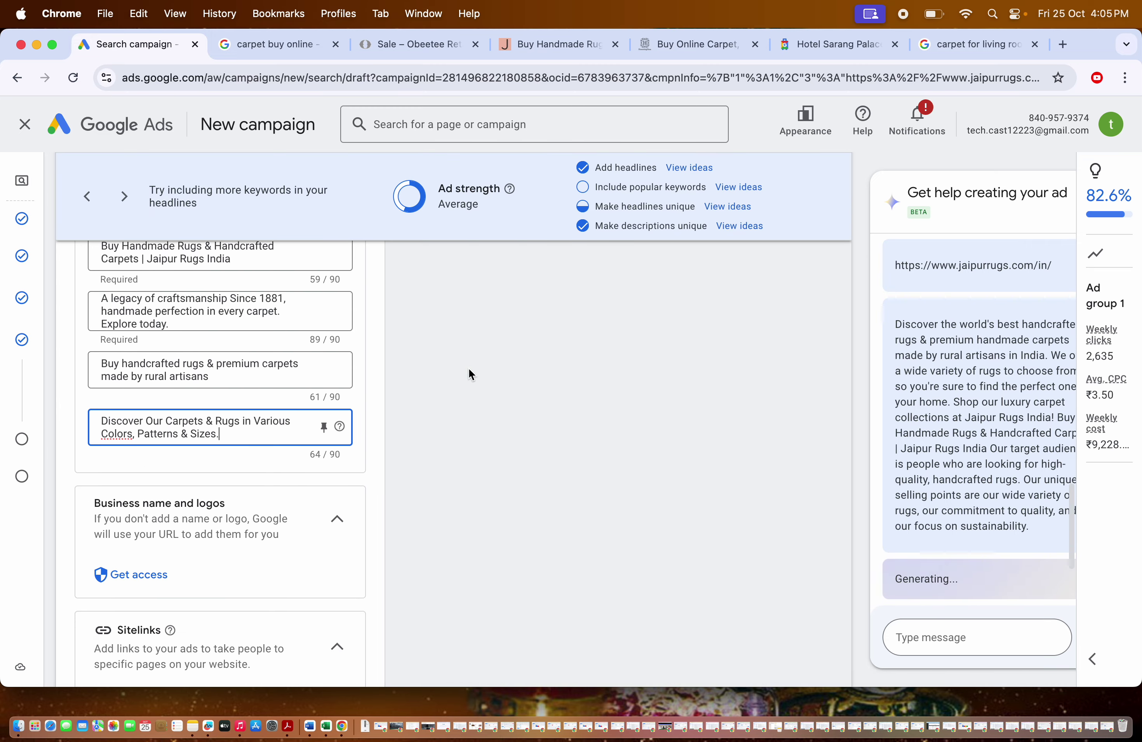
scroll(469, 370, "down", 1)
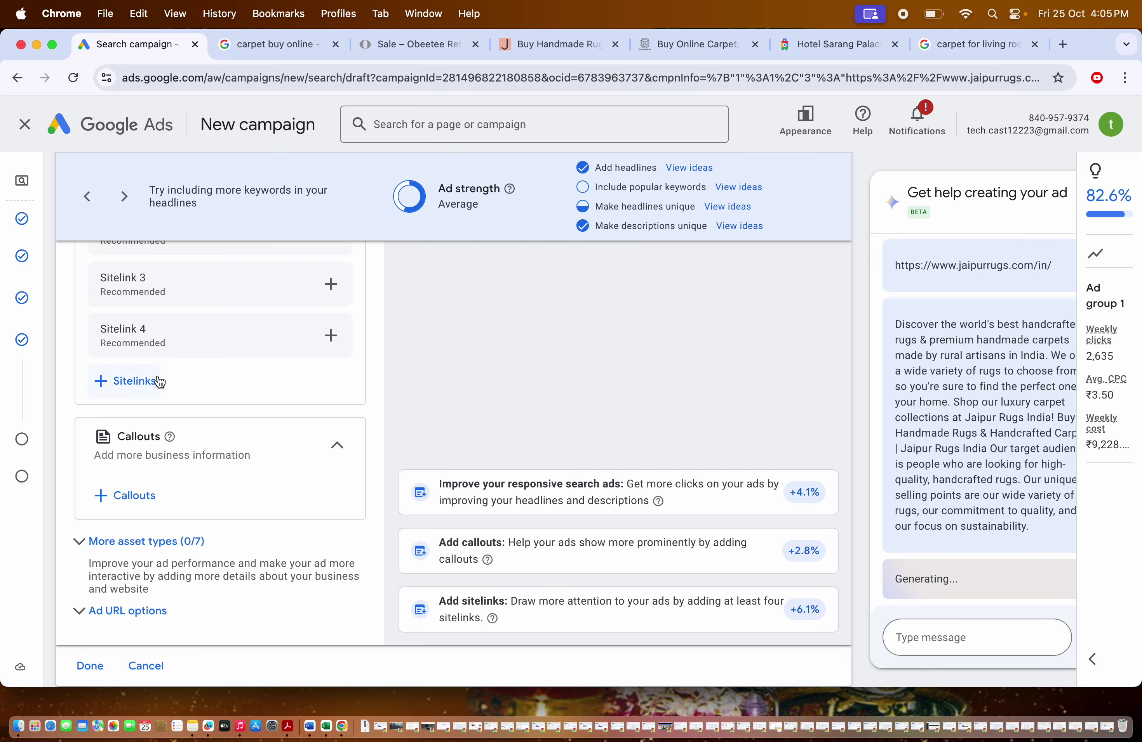
left_click(135, 382)
left_click(275, 44)
left_click_drag(140, 417, 354, 439)
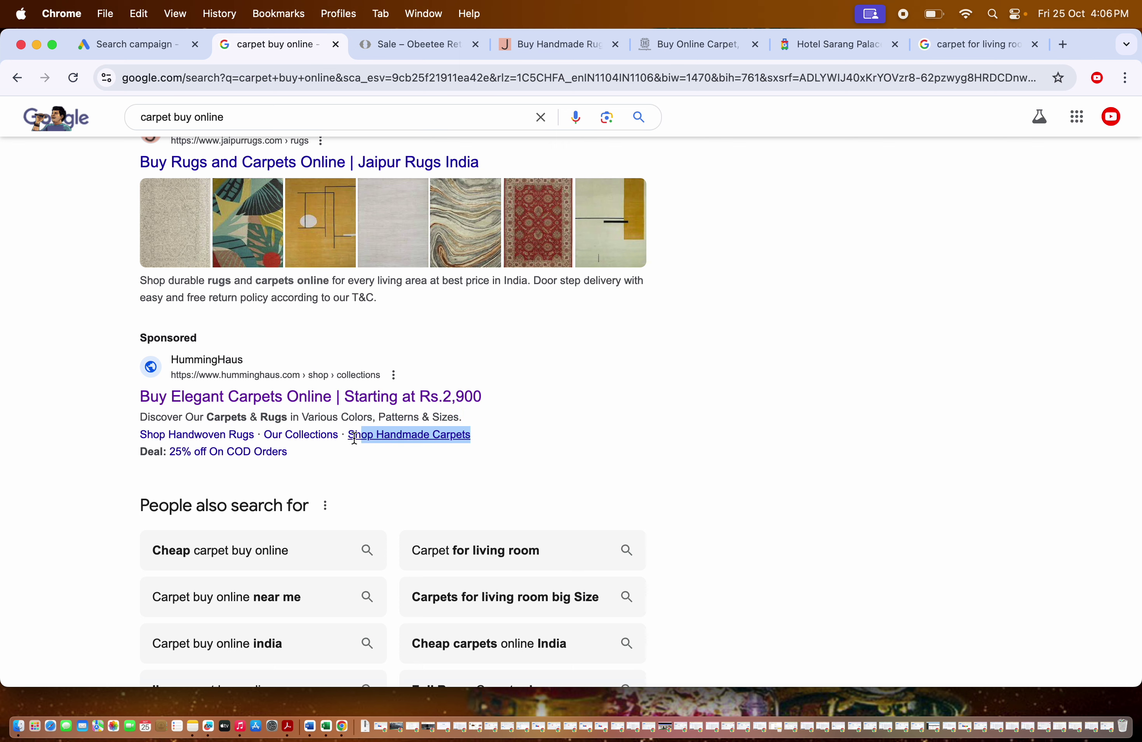
left_click(143, 42)
type("Shop Handmade Carpets")
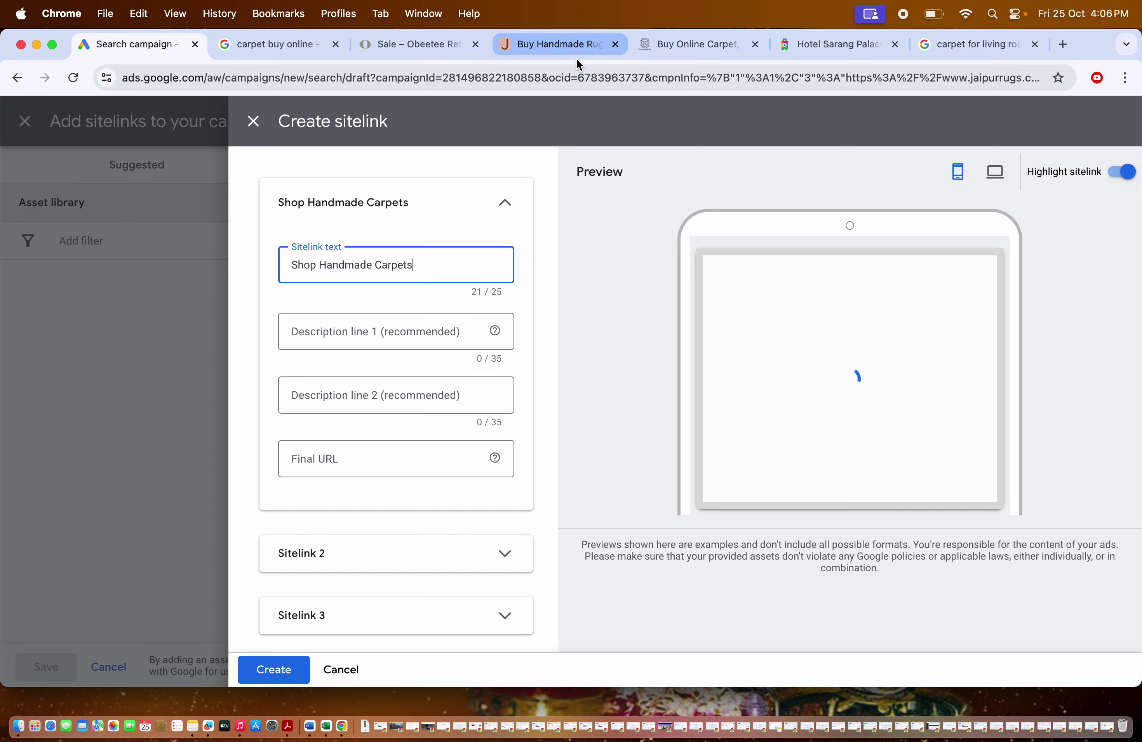
left_click(661, 42)
left_click(552, 46)
left_click(309, 76)
key("super+c")
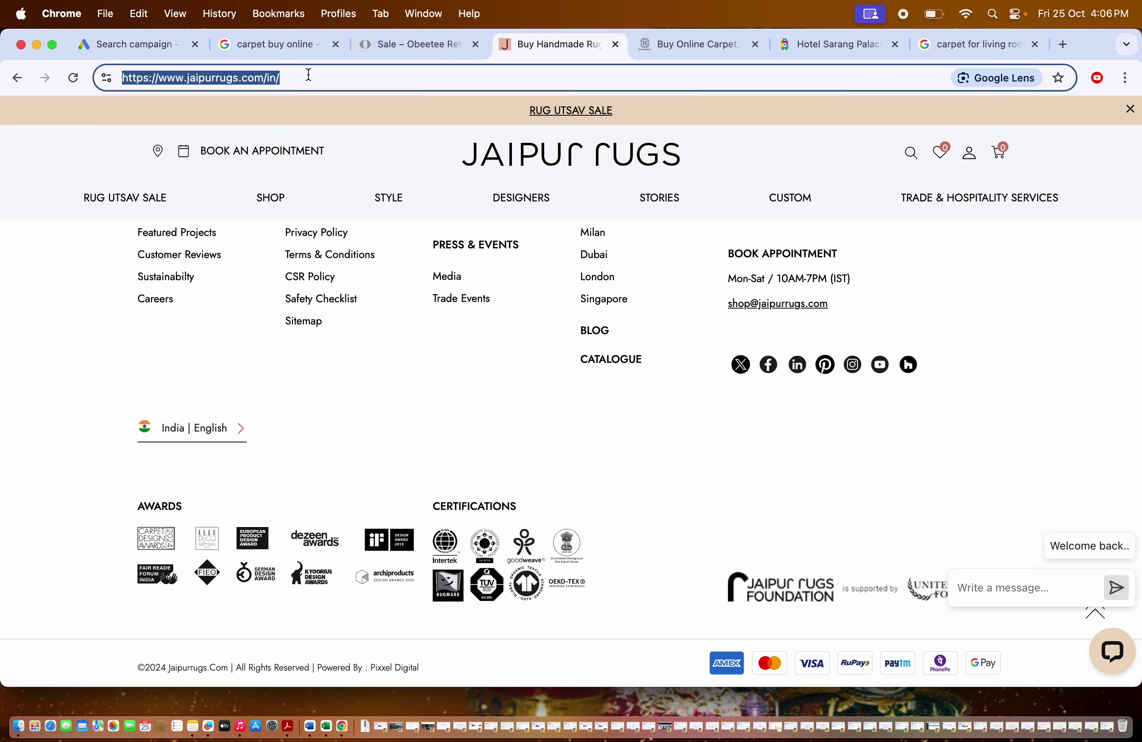
left_click(133, 44)
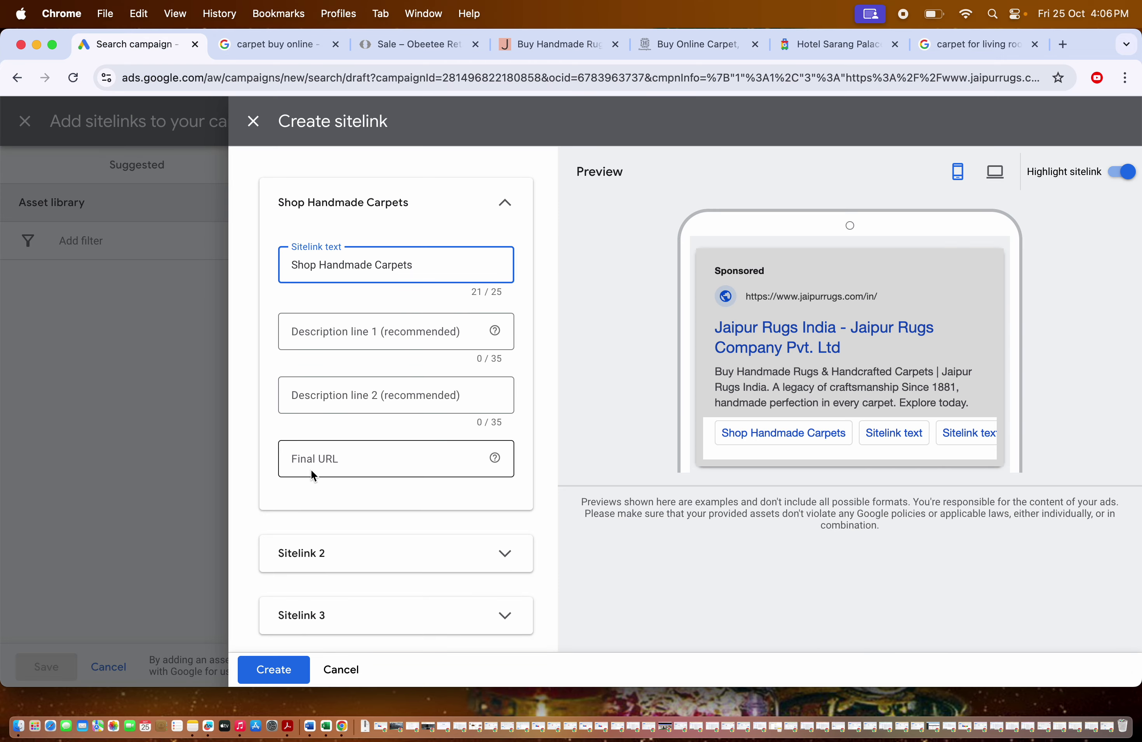
left_click(328, 453)
key("super+v")
left_click(501, 202)
- Give the second sitelink the text "Buy Rugs and Carpets", copied from the Jaipur Rugs search result title
left_click(368, 255)
left_click(341, 316)
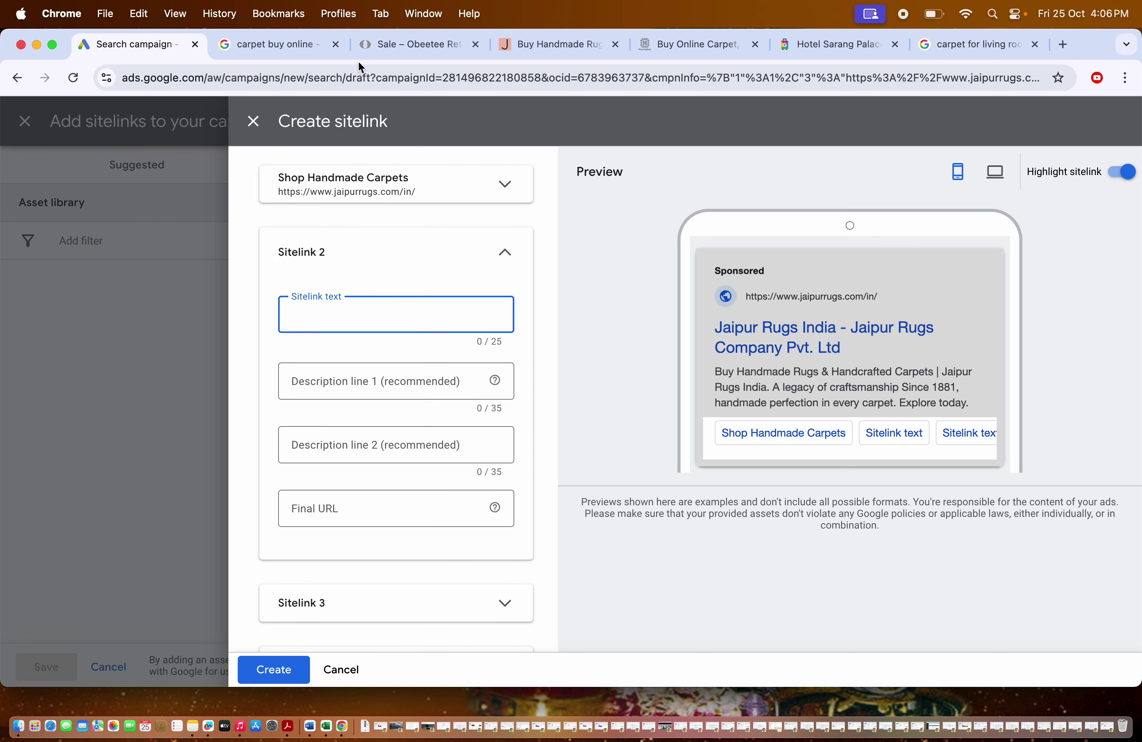
left_click(300, 50)
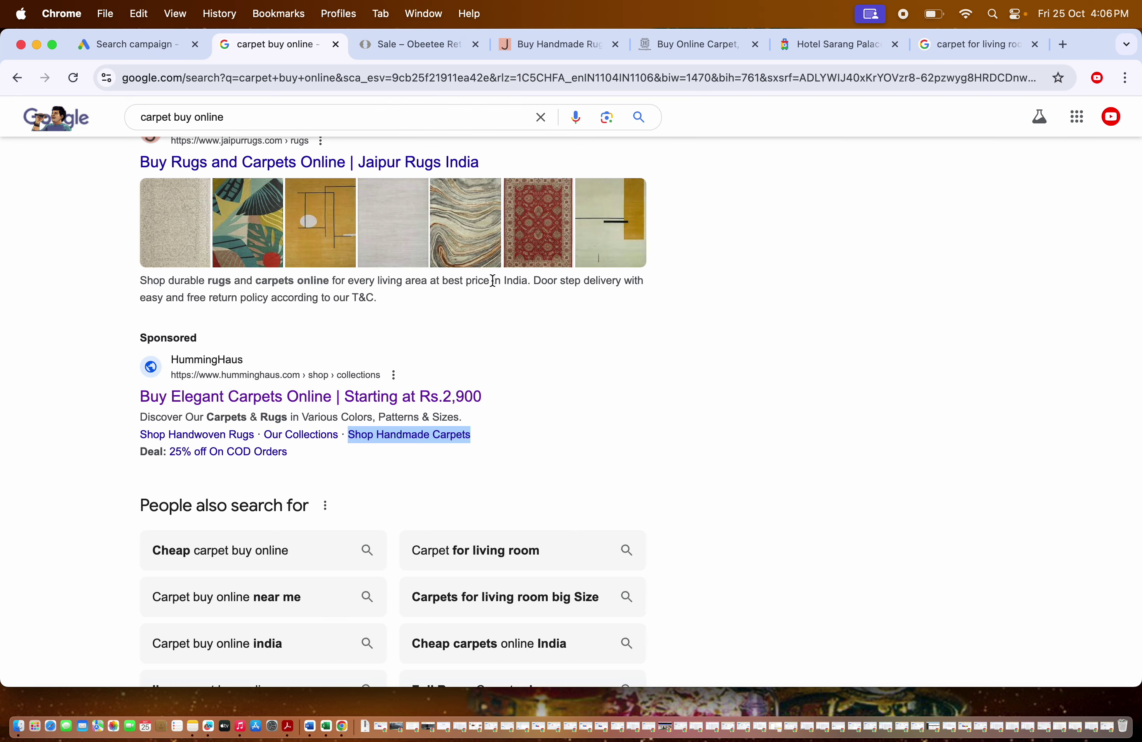
scroll(120, 341, "up", 3)
left_click_drag(135, 318, 330, 309)
key("cmd+c")
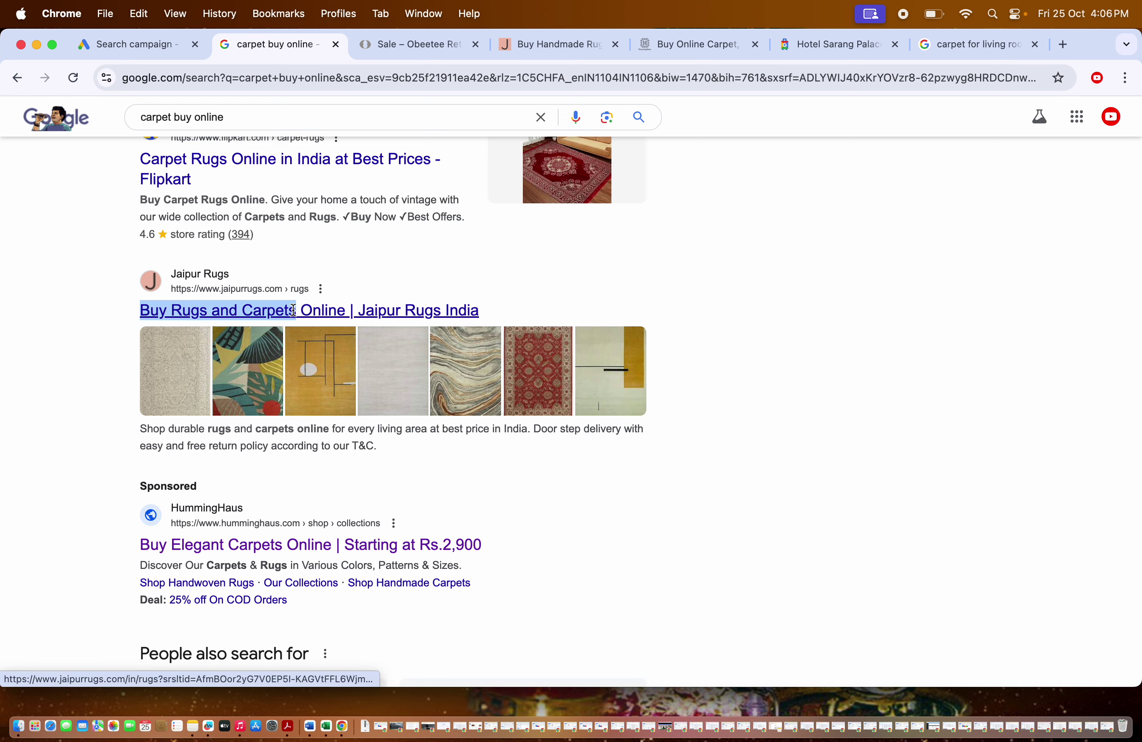
left_click(140, 44)
key("cmd+v")
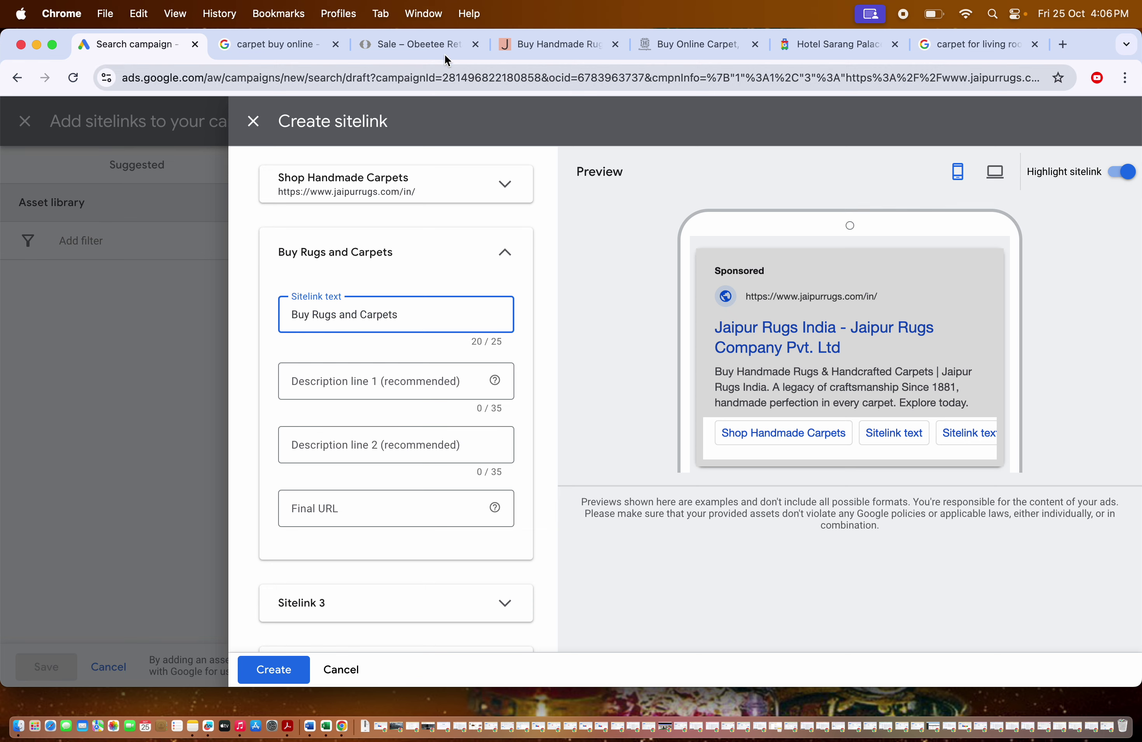
left_click(542, 41)
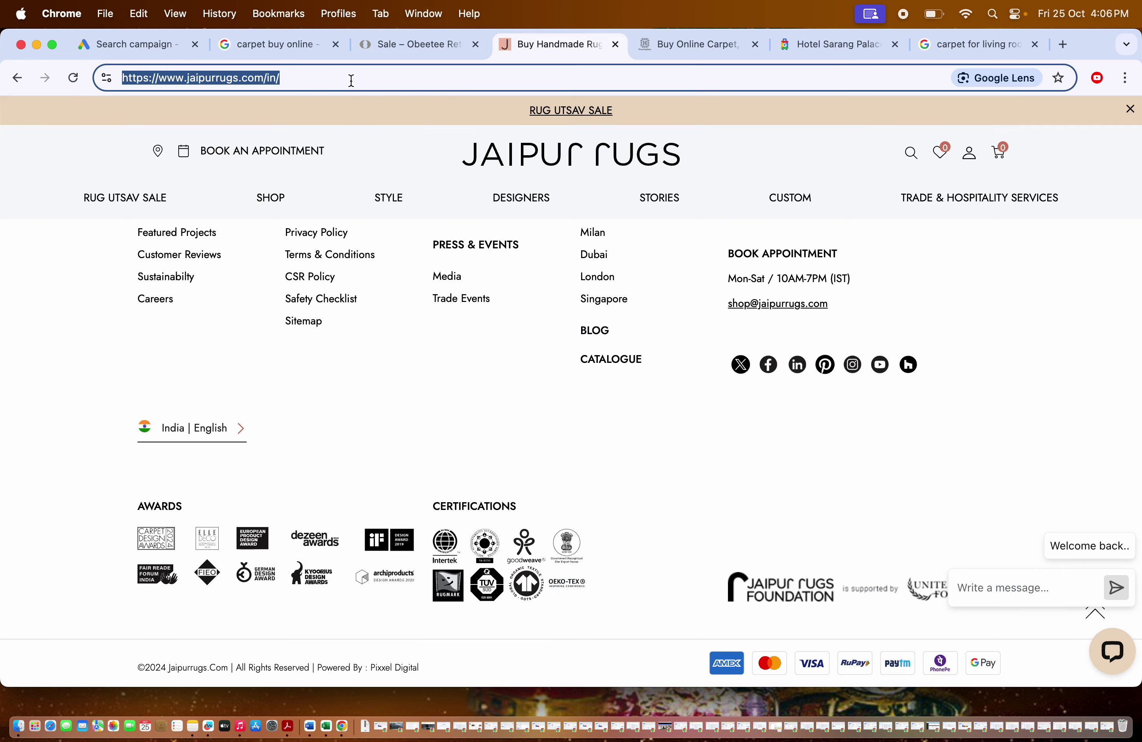
left_click(108, 48)
left_click(384, 507)
type("https://www.jaipurrugs.com/in/")
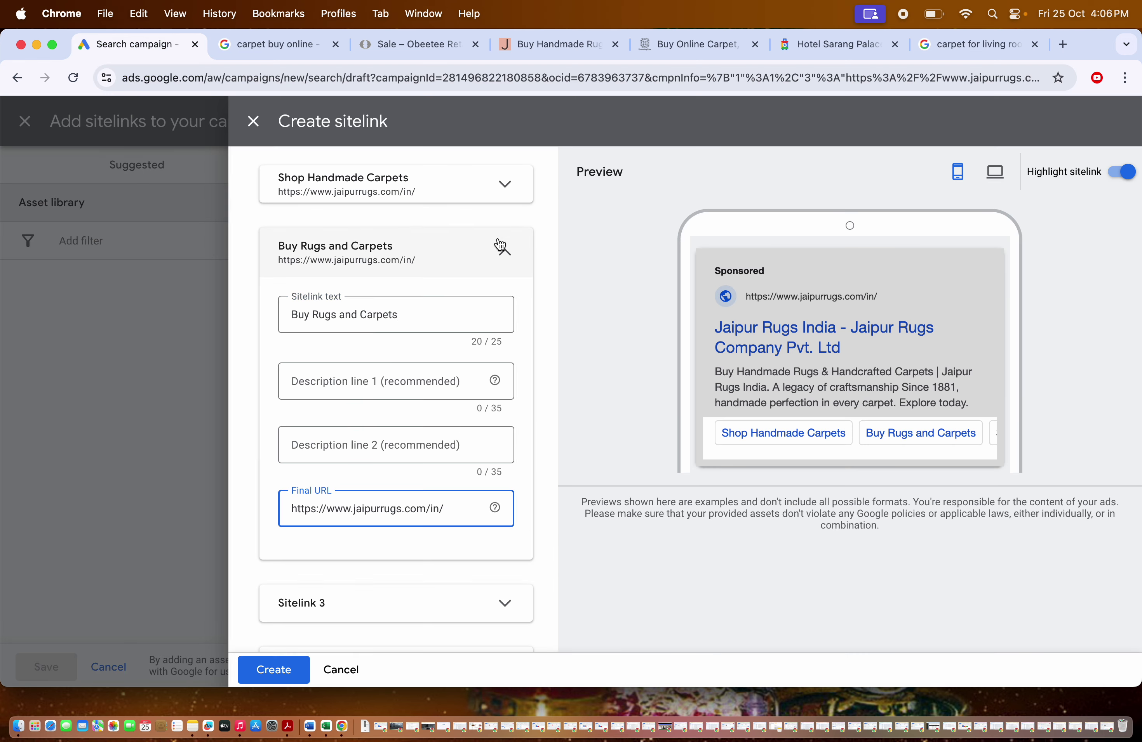
left_click(501, 246)
left_click(294, 668)
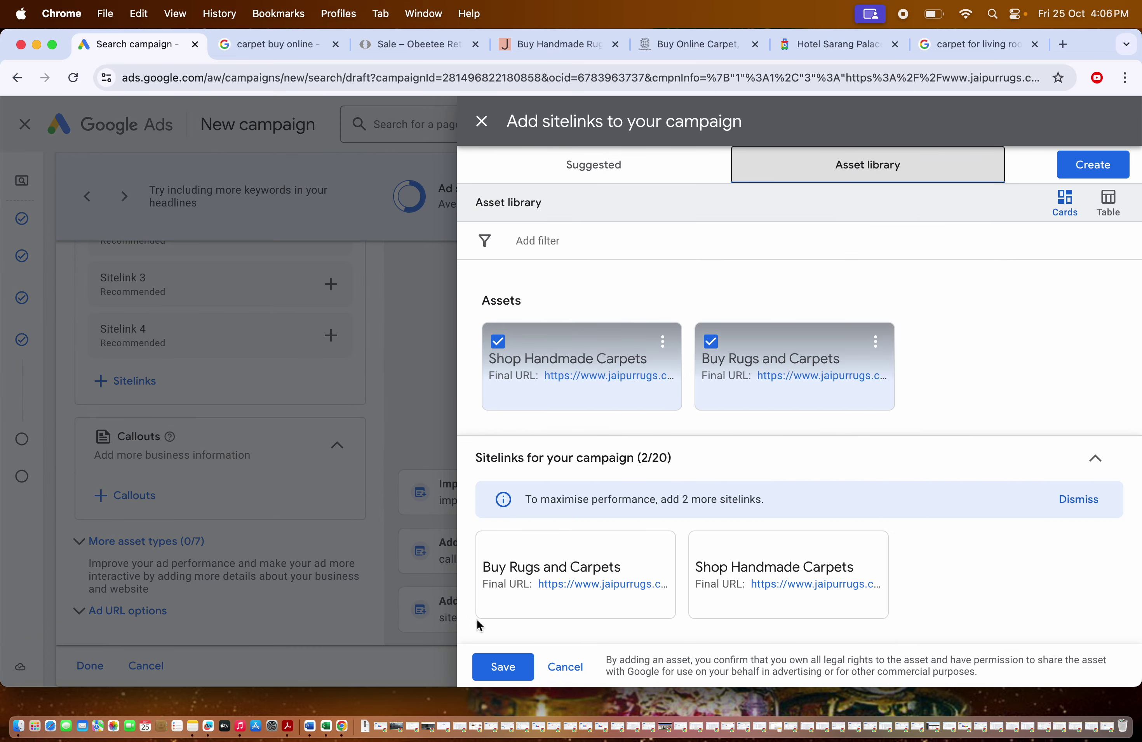
left_click(501, 666)
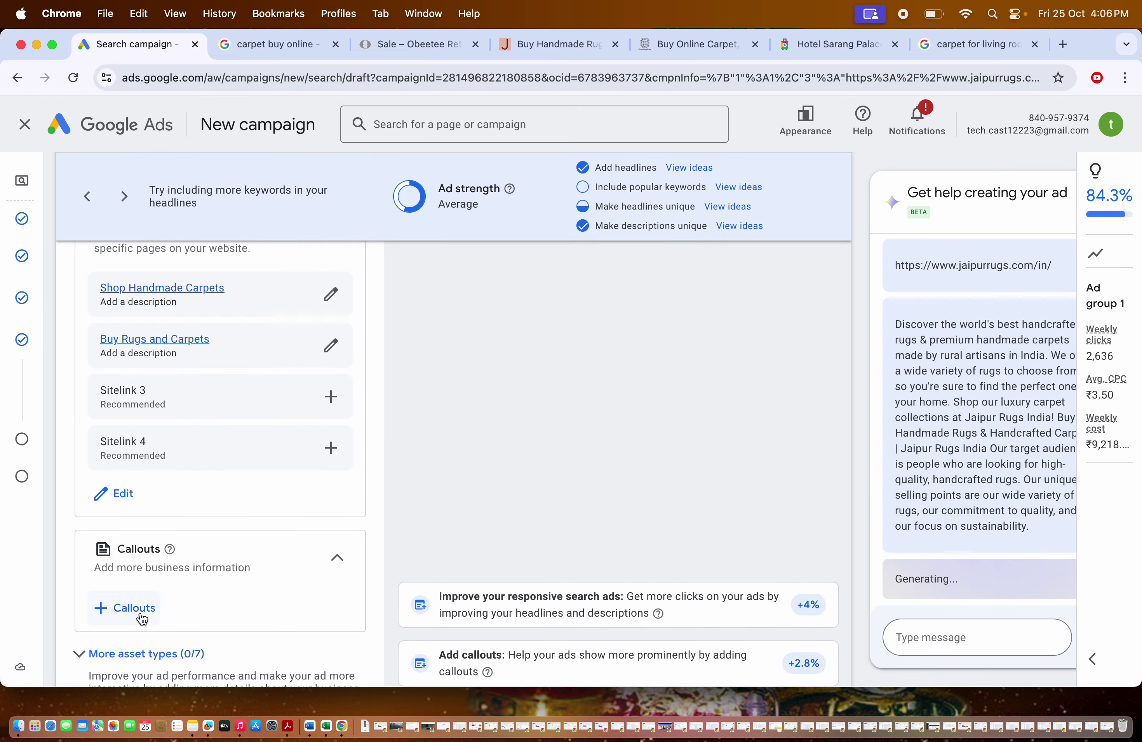
- Start adding campaign callouts and fill the first callout text with "Buy Carpets Online", copied from the Obeetee Carpets India search result
left_click(128, 608)
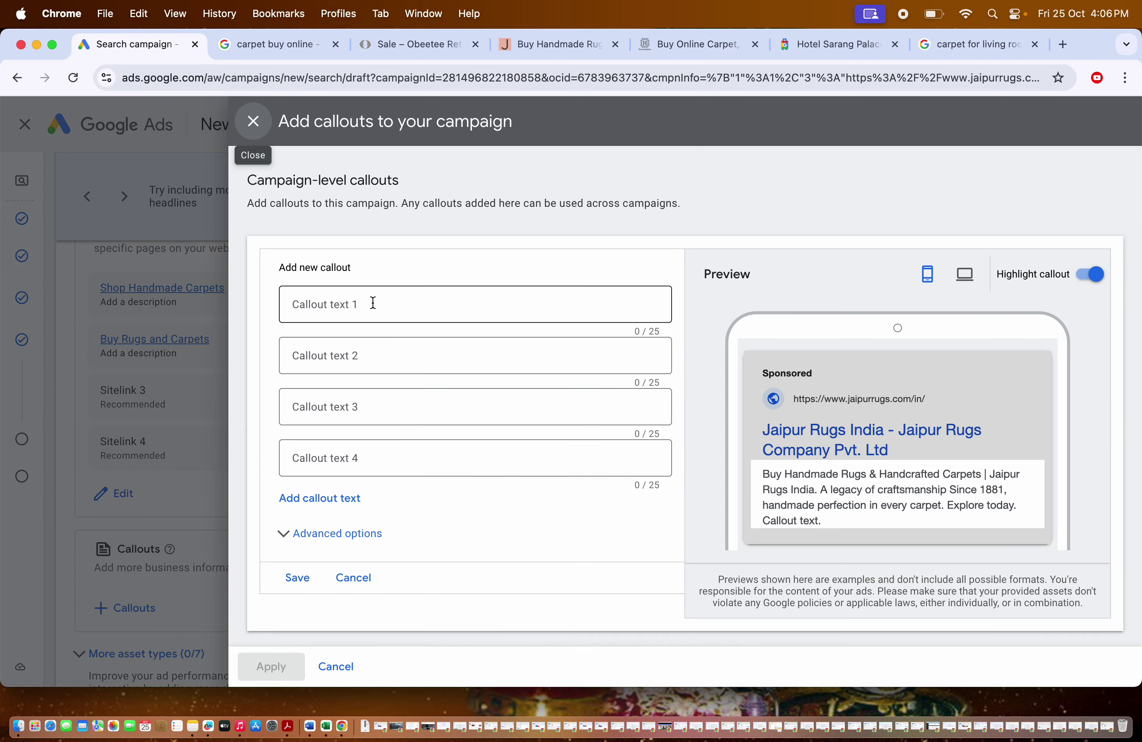
left_click(373, 303)
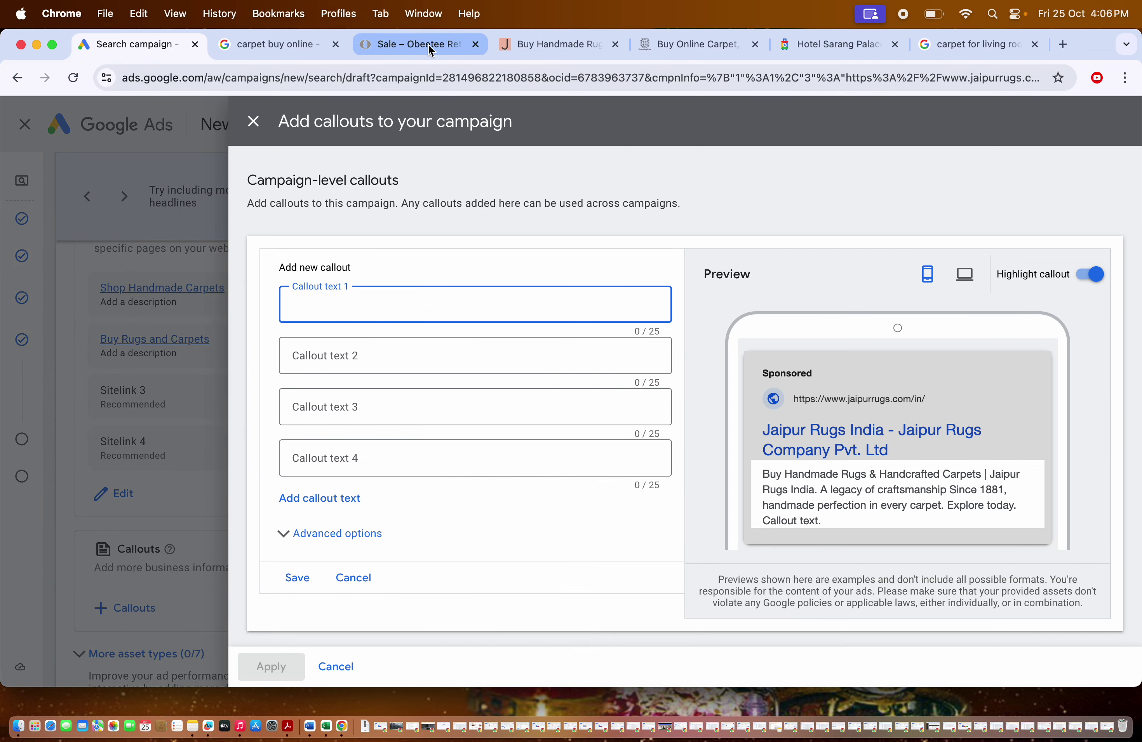
left_click(431, 50)
left_click(517, 45)
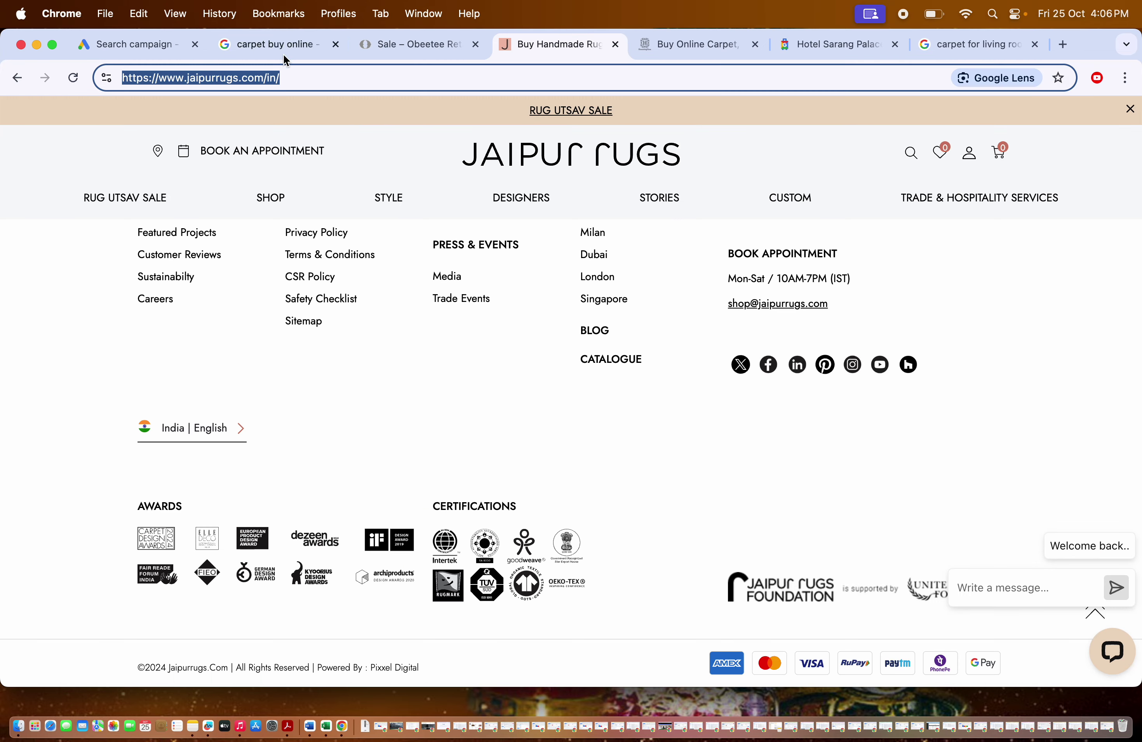
left_click(813, 46)
left_click(273, 46)
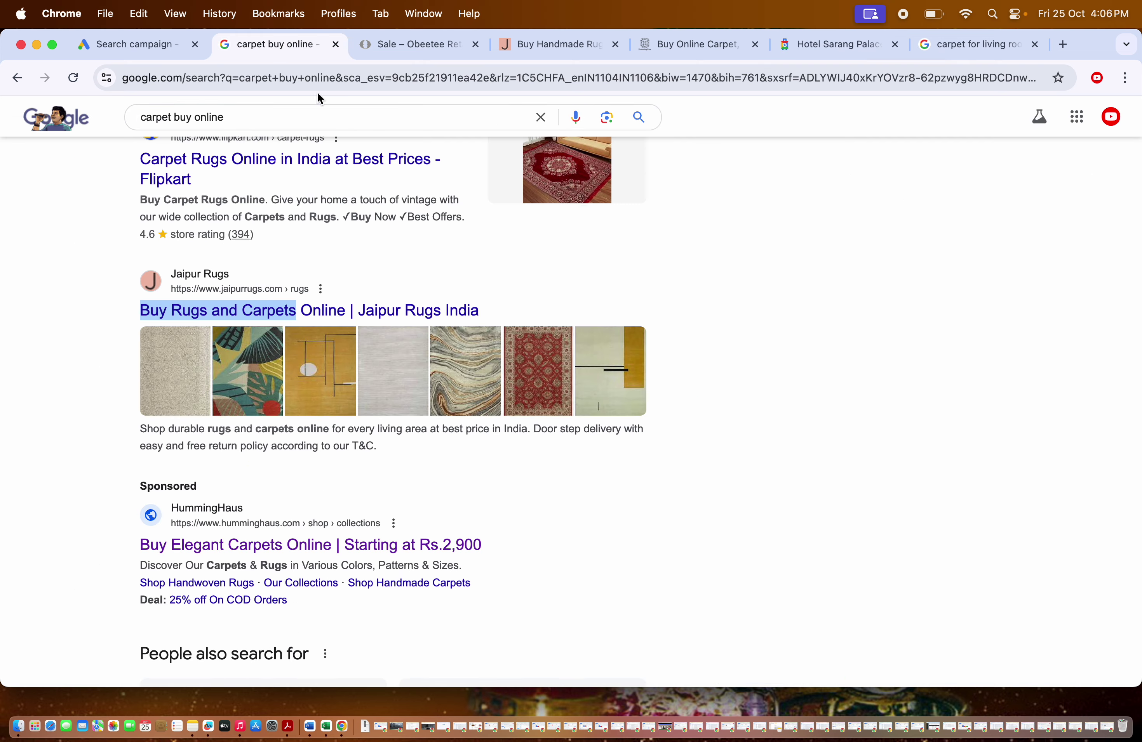
scroll(559, 292, "up", 15)
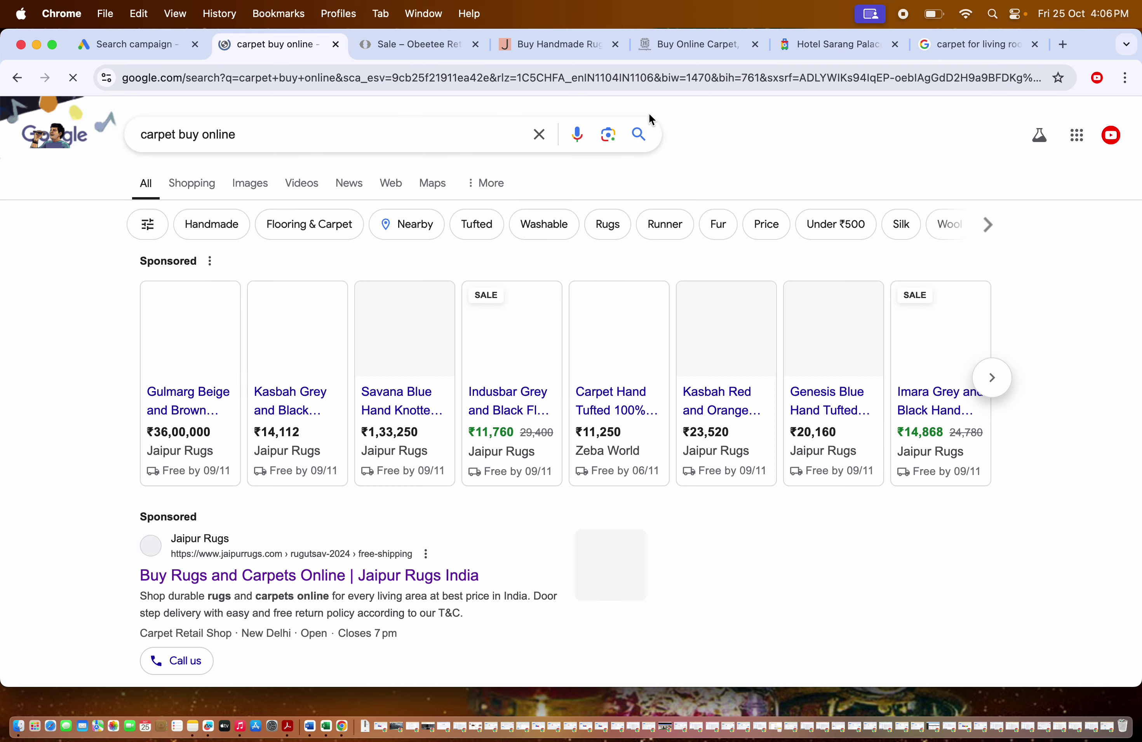
scroll(535, 550, "down", 8)
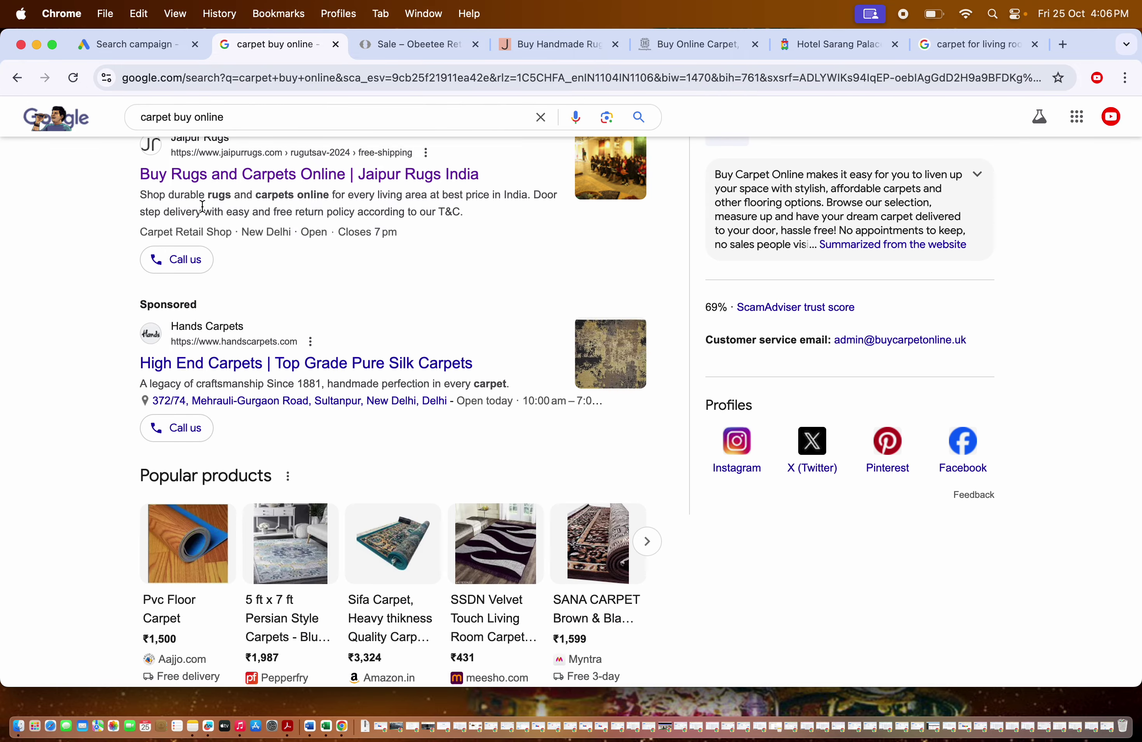
scroll(202, 212, "down", 10)
scroll(204, 213, "down", 8)
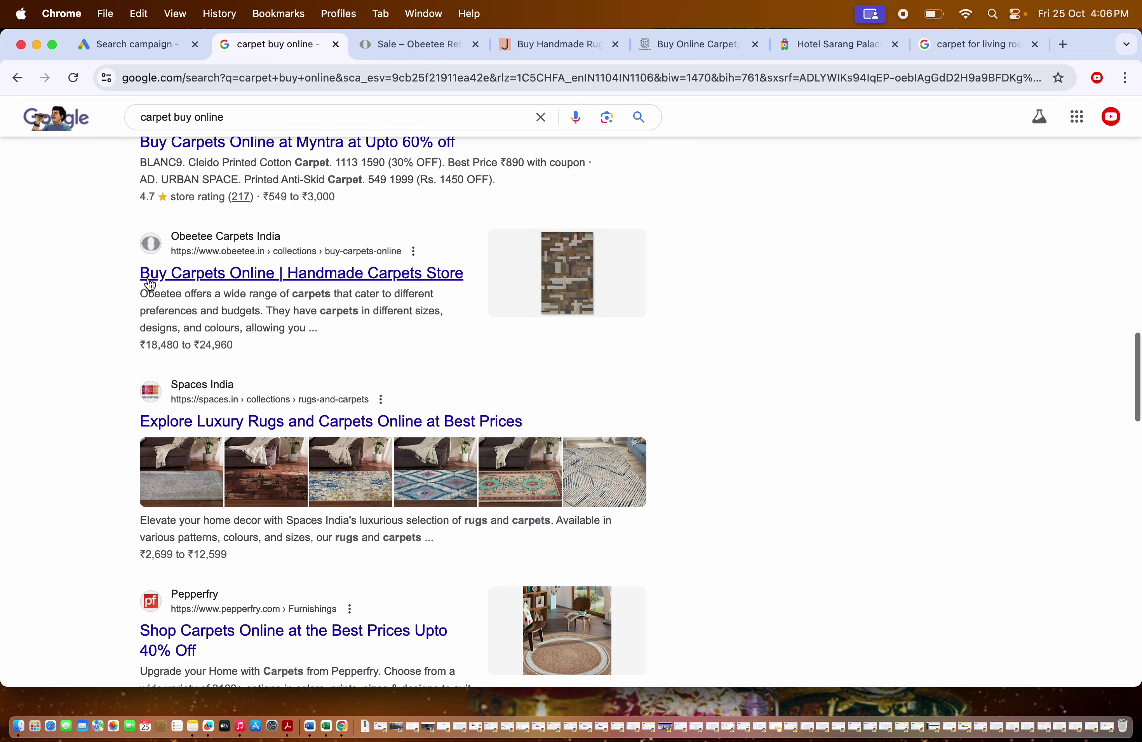
left_click_drag(138, 274, 266, 264)
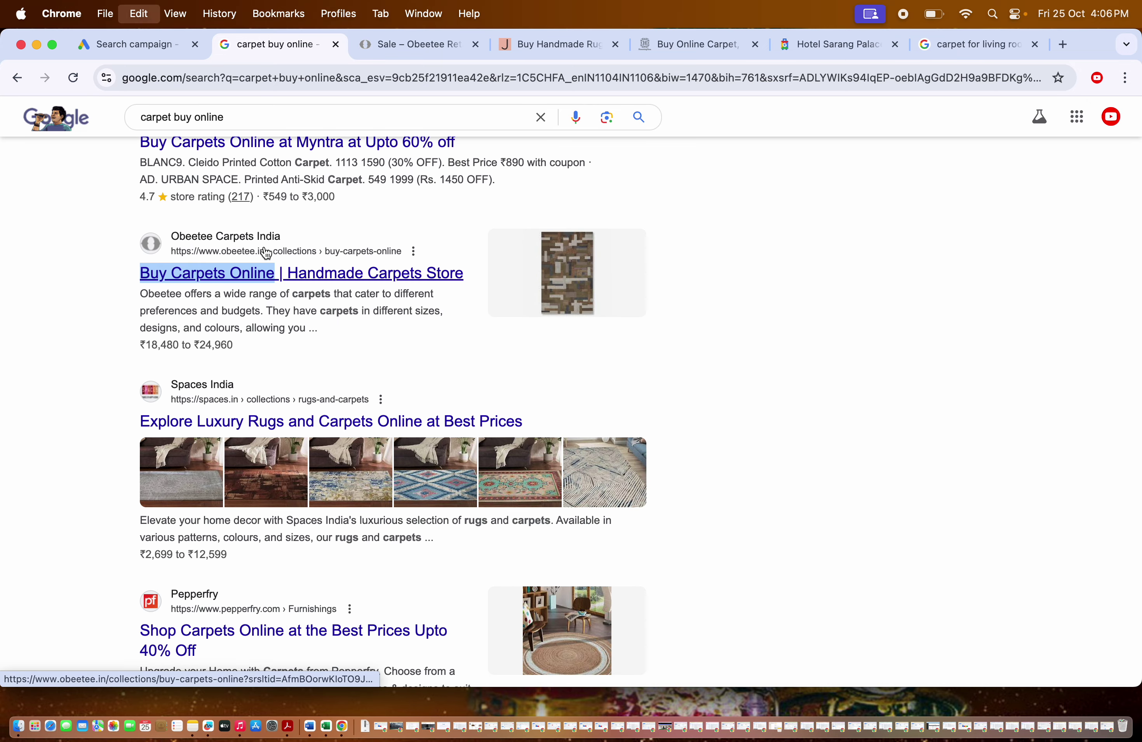
left_click(167, 51)
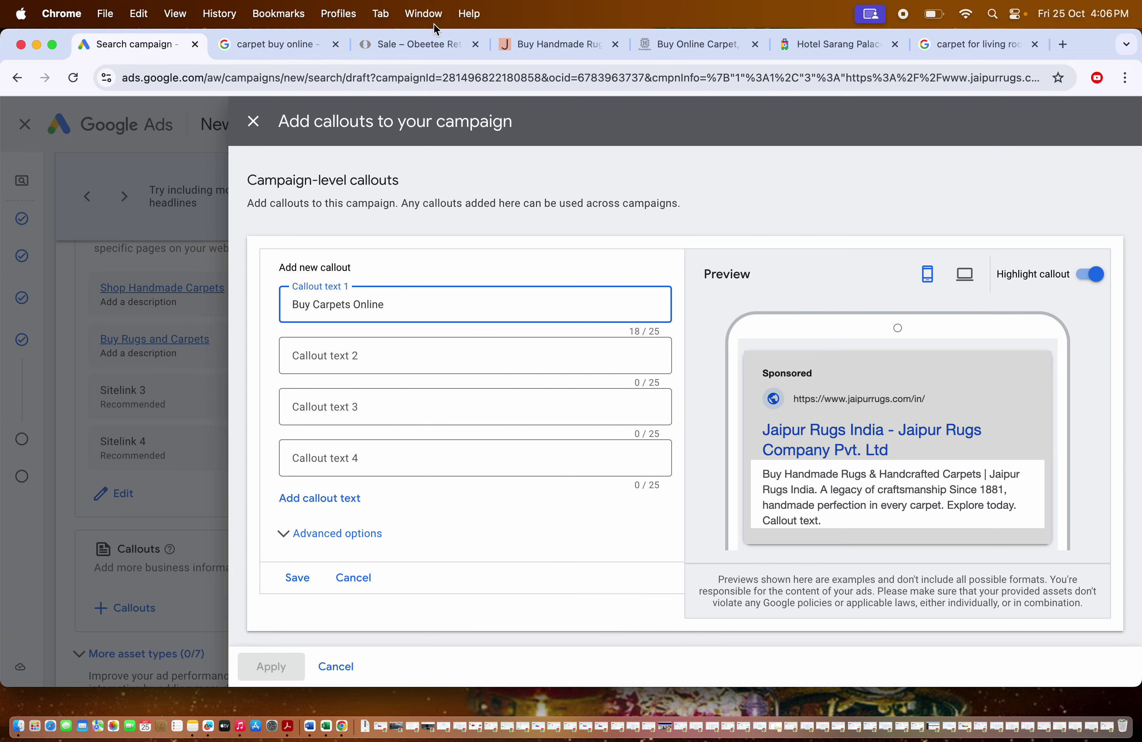
- Fill the second callout with "Cheap carpet Shop Now", copying "Cheap carpet" from the related searches on the Google results page for "carpet buy online"
left_click(280, 44)
scroll(413, 359, "down", 10)
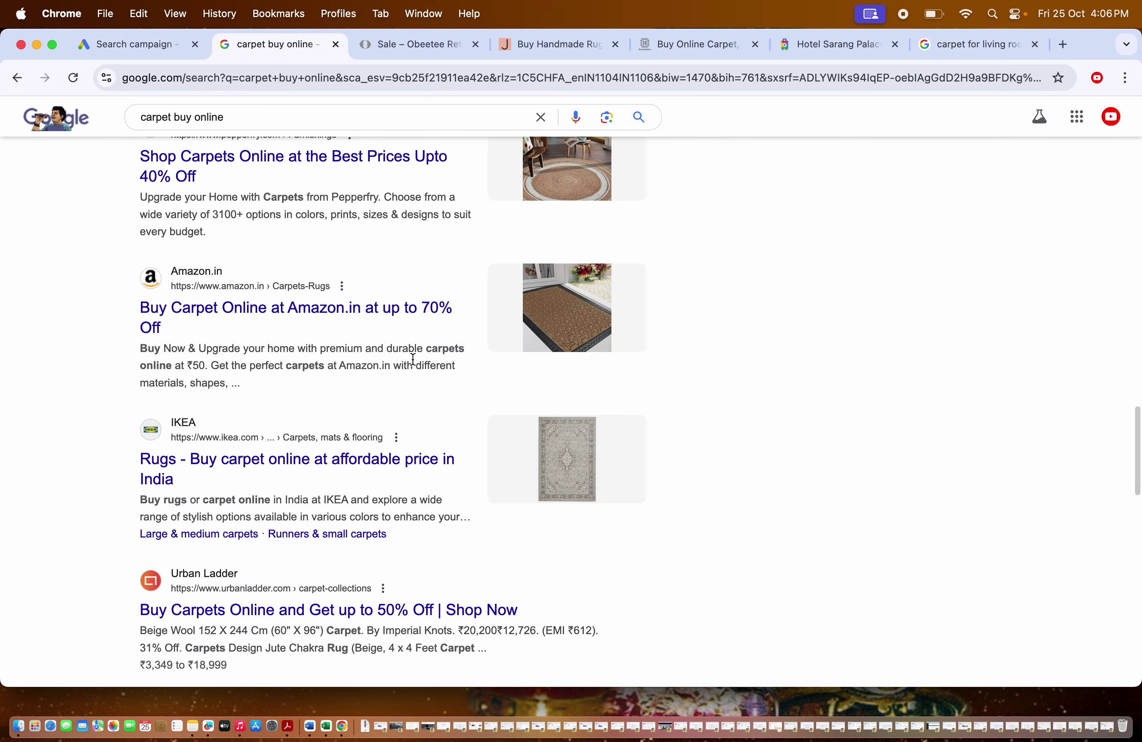
scroll(390, 443, "down", 10)
scroll(389, 440, "down", 10)
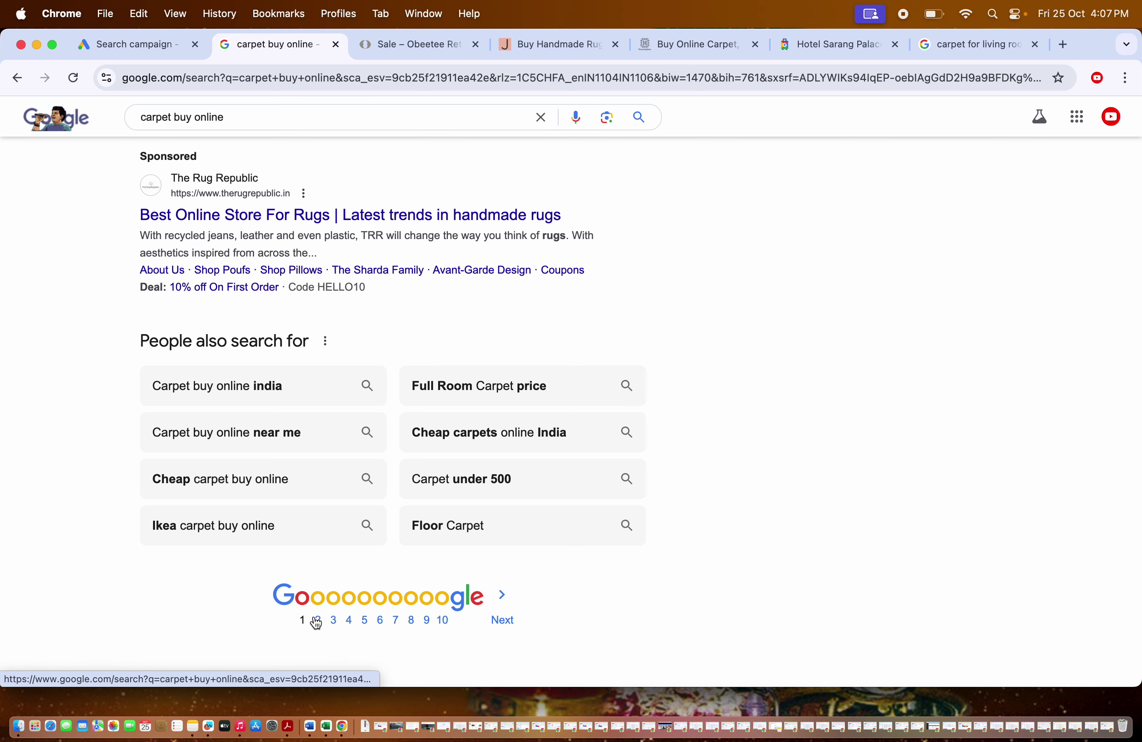
left_click_drag(122, 479, 237, 481)
key("super+c")
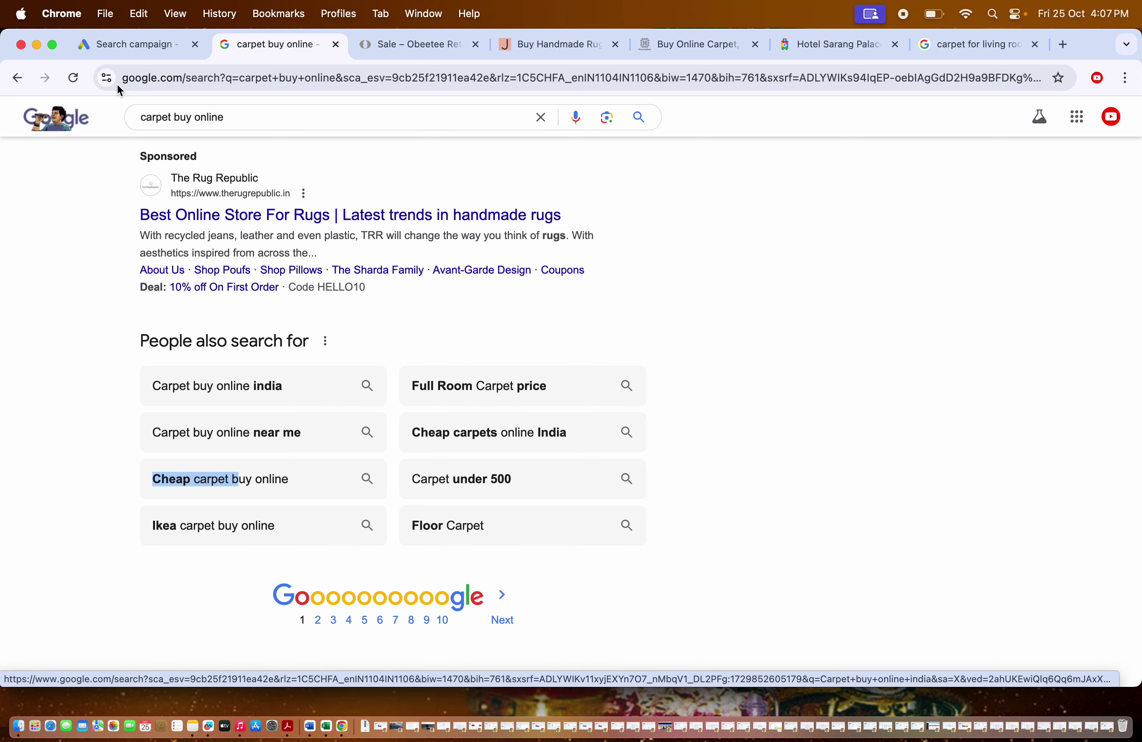
left_click(114, 46)
left_click(364, 369)
key("super+v")
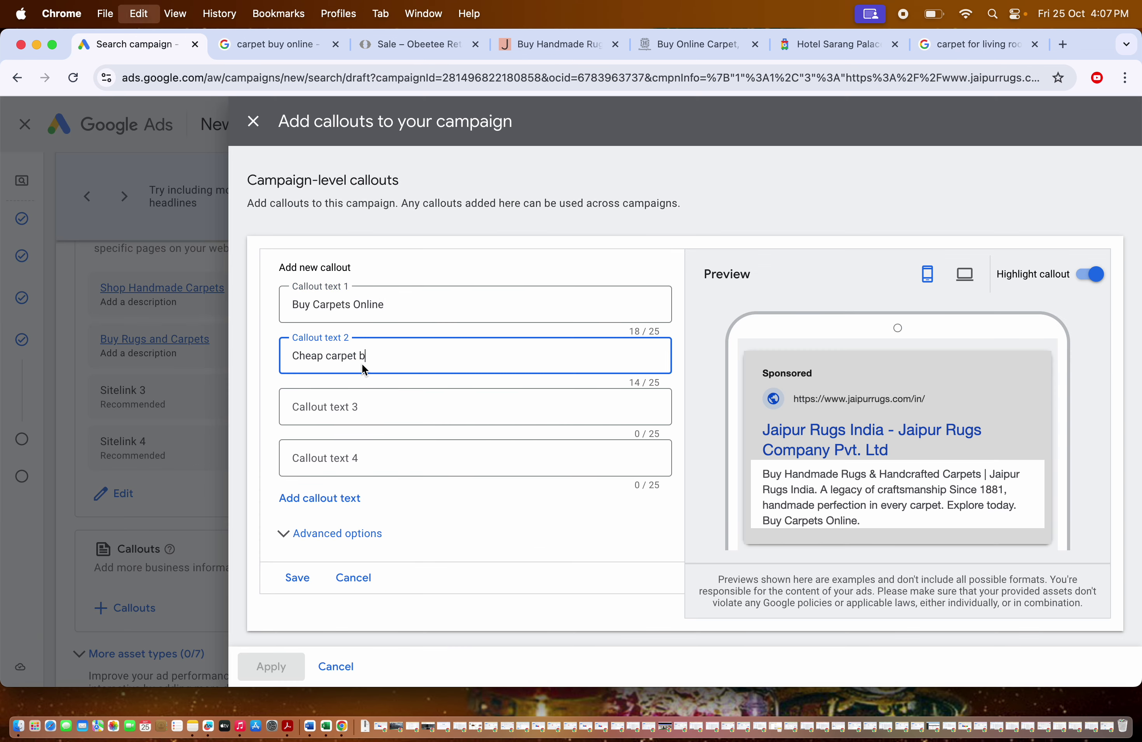
key("BackSpace")
key("BackSpace")
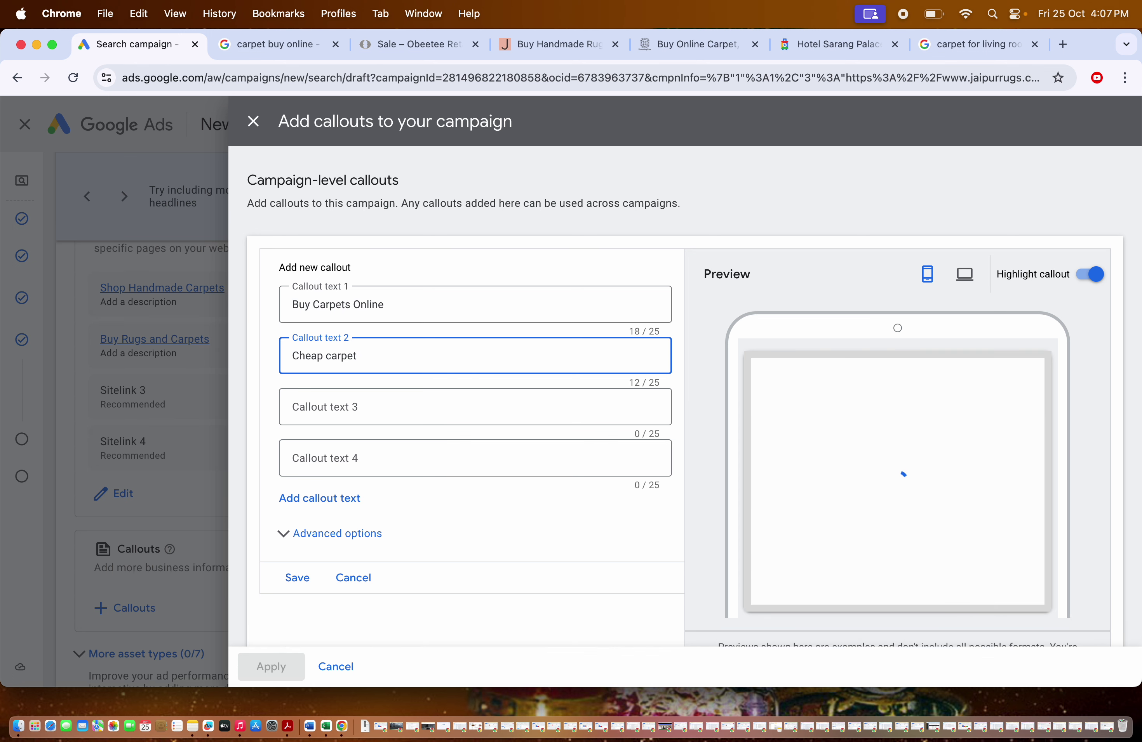
type("Shop Now")
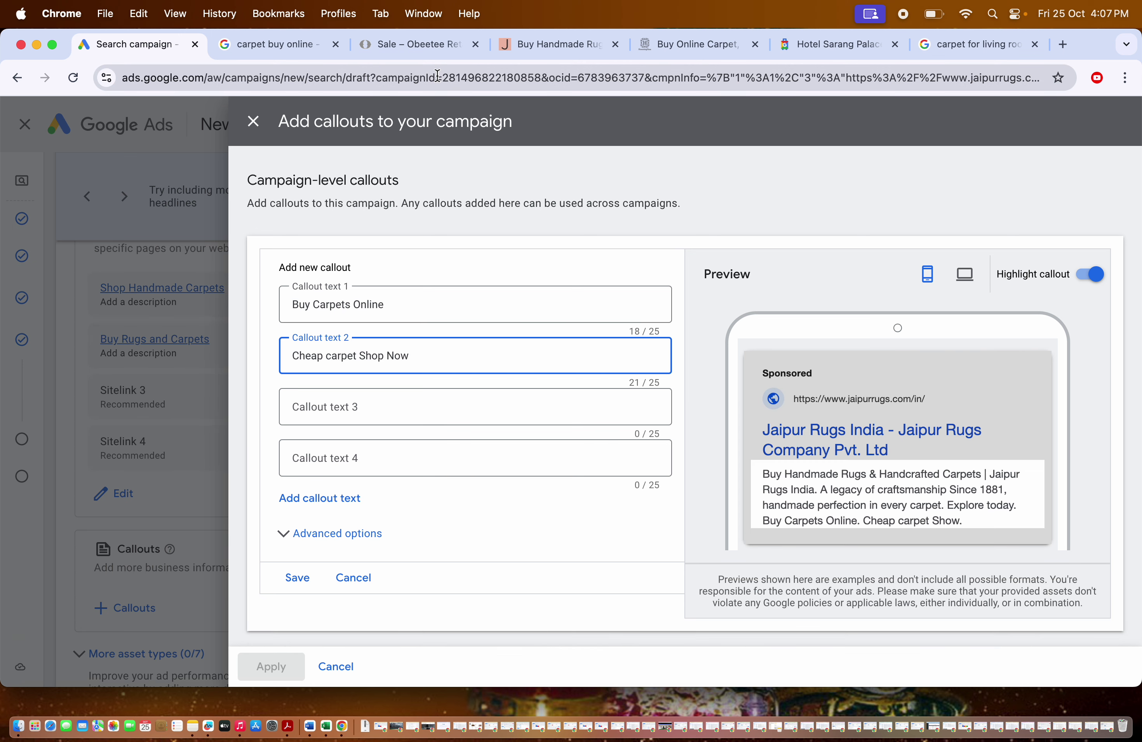
- Search Google for "cheap carpets online india" and find the Obeetee Carpets India result
left_click(265, 34)
left_click(326, 119)
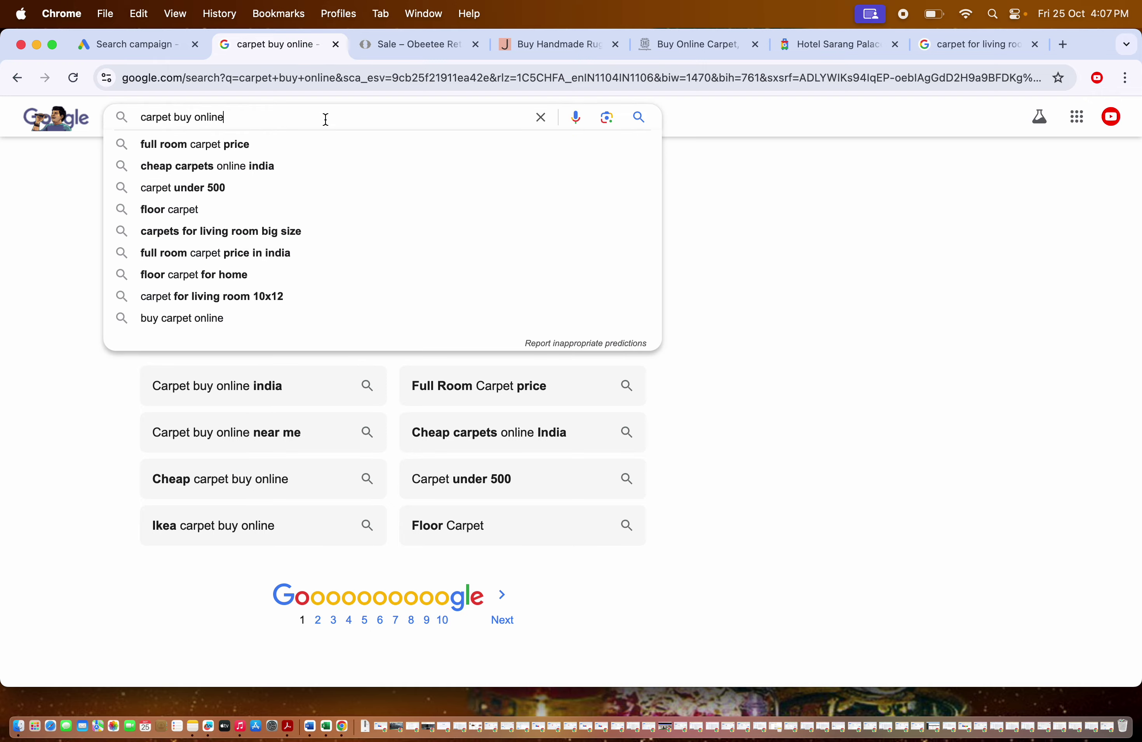
left_click(282, 167)
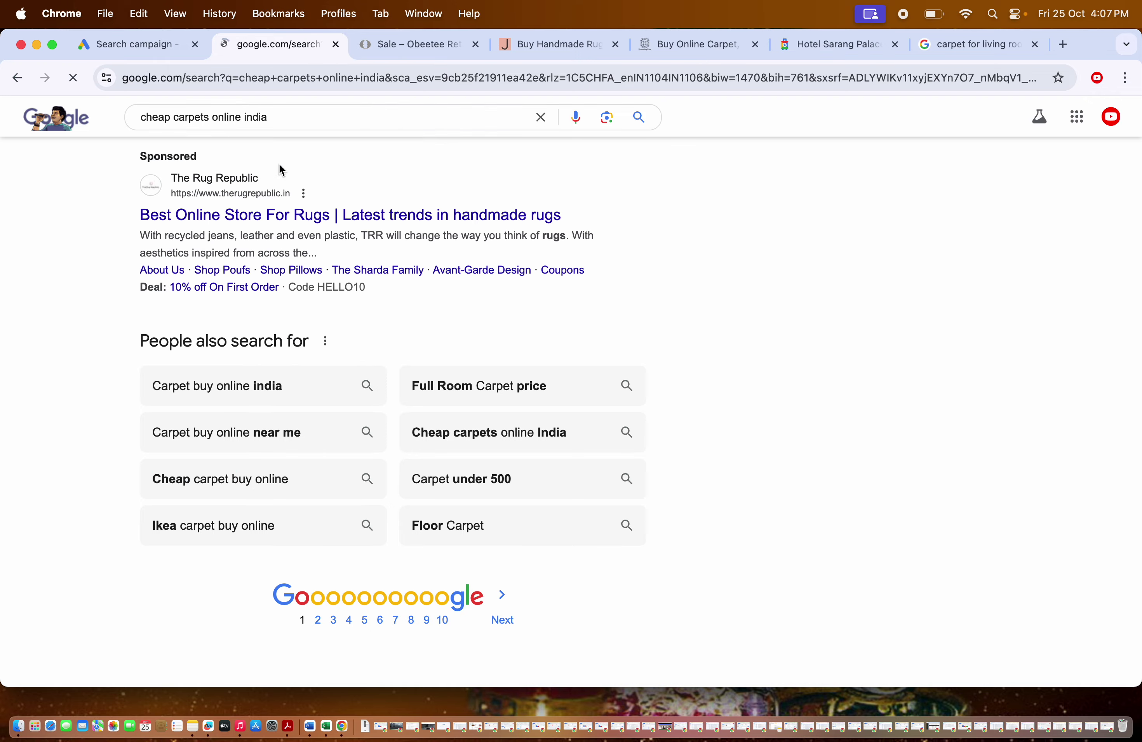
scroll(279, 169, "down", 10)
scroll(279, 169, "down", 10)
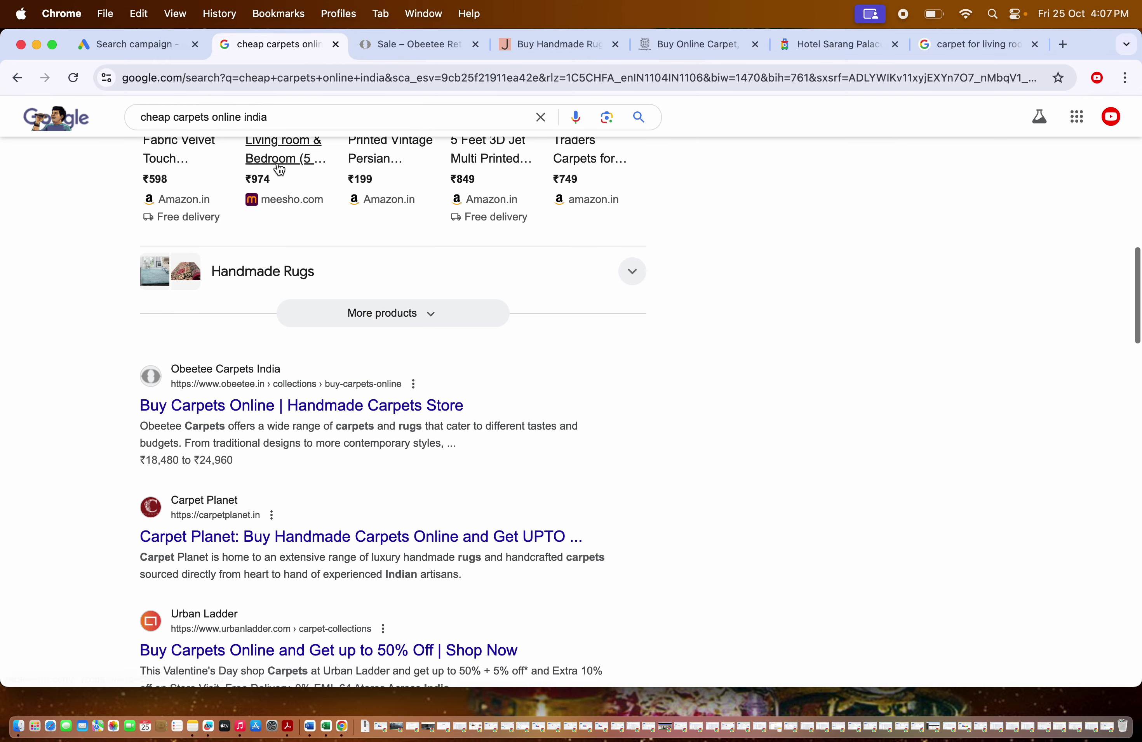
scroll(279, 168, "up", 2)
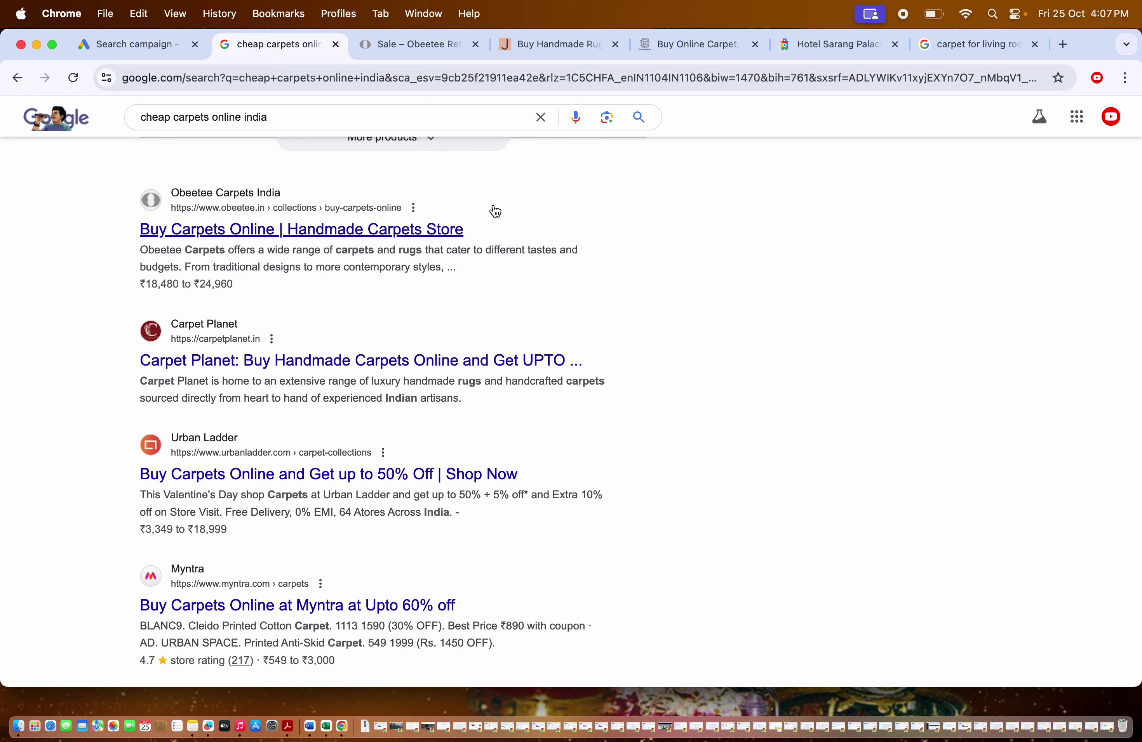
- Fill the third callout with "Handmade Carpets Store" from the Obeetee Carpets India result title, and save and apply the callouts to the campaign
left_click_drag(465, 230, 298, 231)
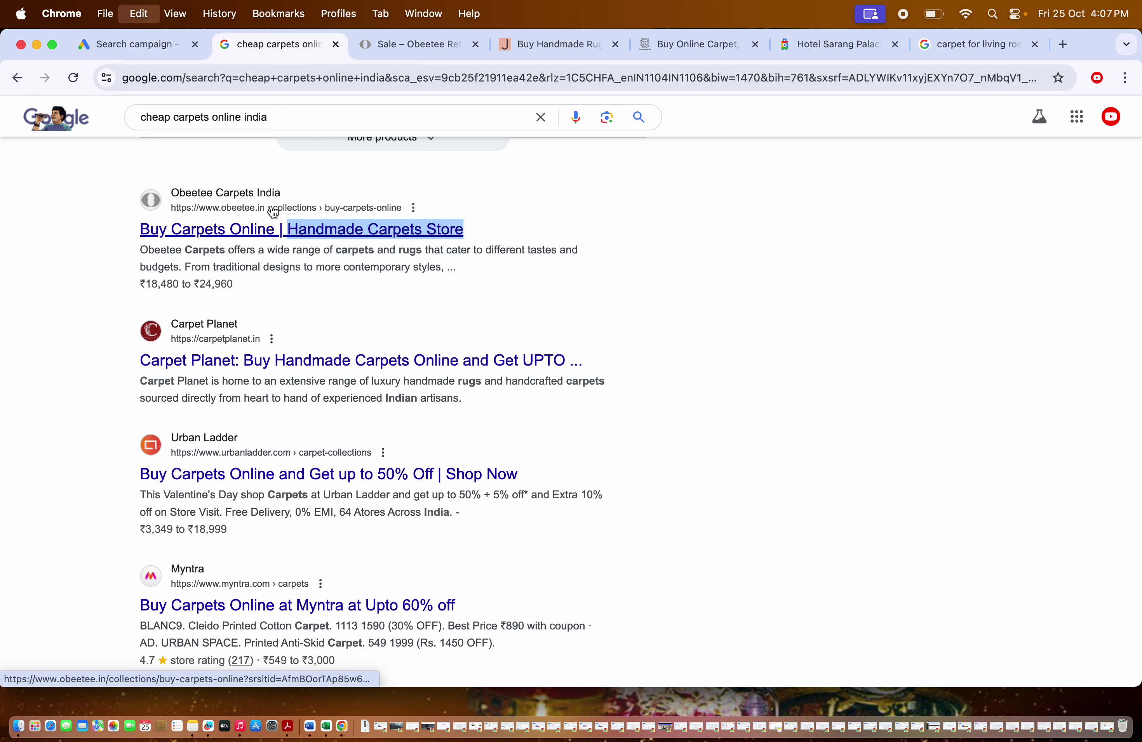
left_click(137, 44)
left_click(390, 419)
type("Handmade Carpets Store")
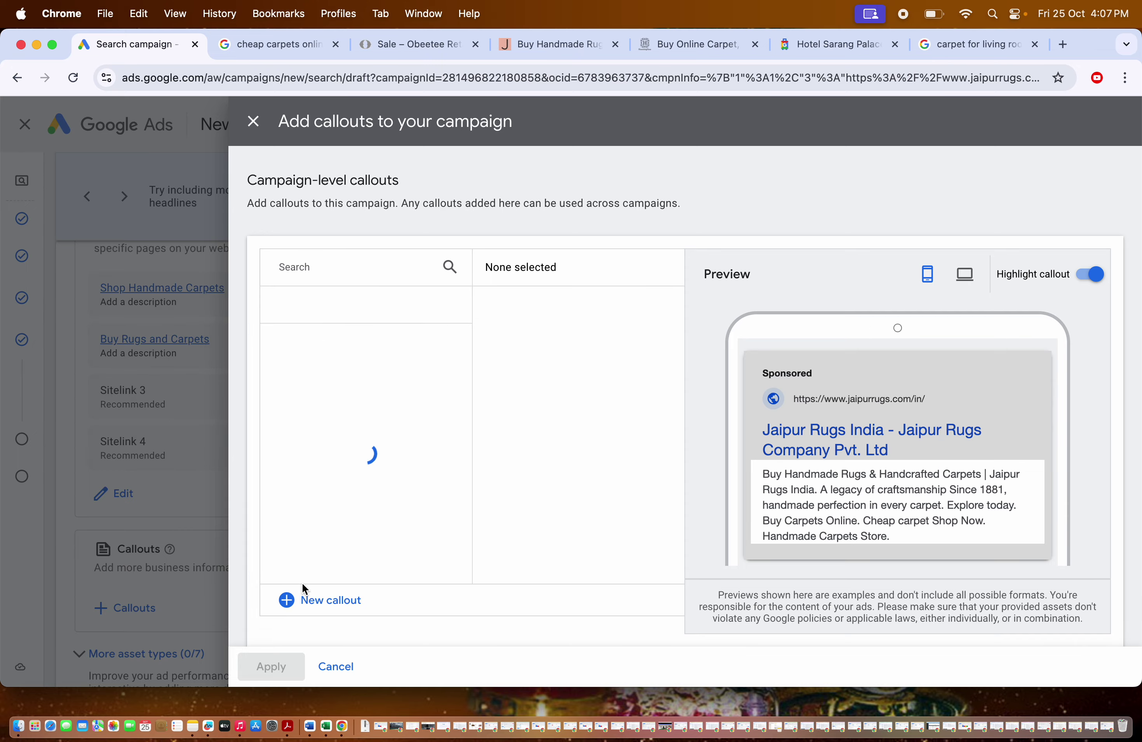
left_click(270, 667)
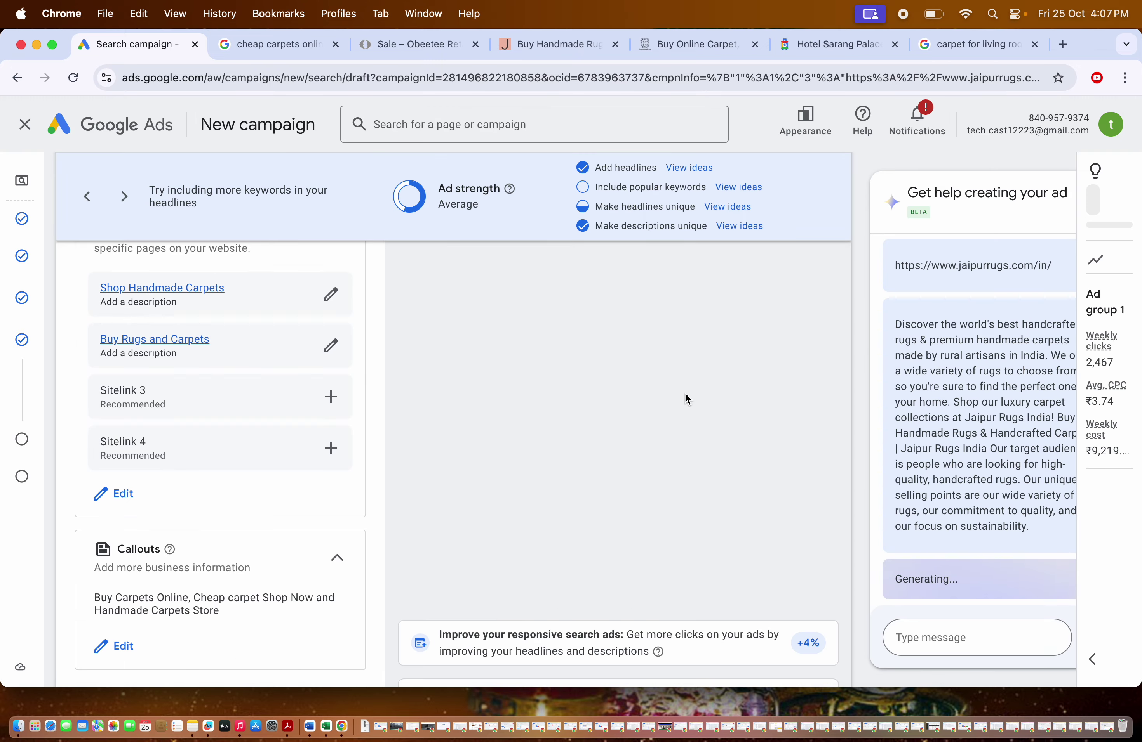
- Review the responsive search ad's preview, headlines and assets, and continue to the campaign budget
scroll(685, 392, "up", 15)
scroll(685, 392, "down", 4)
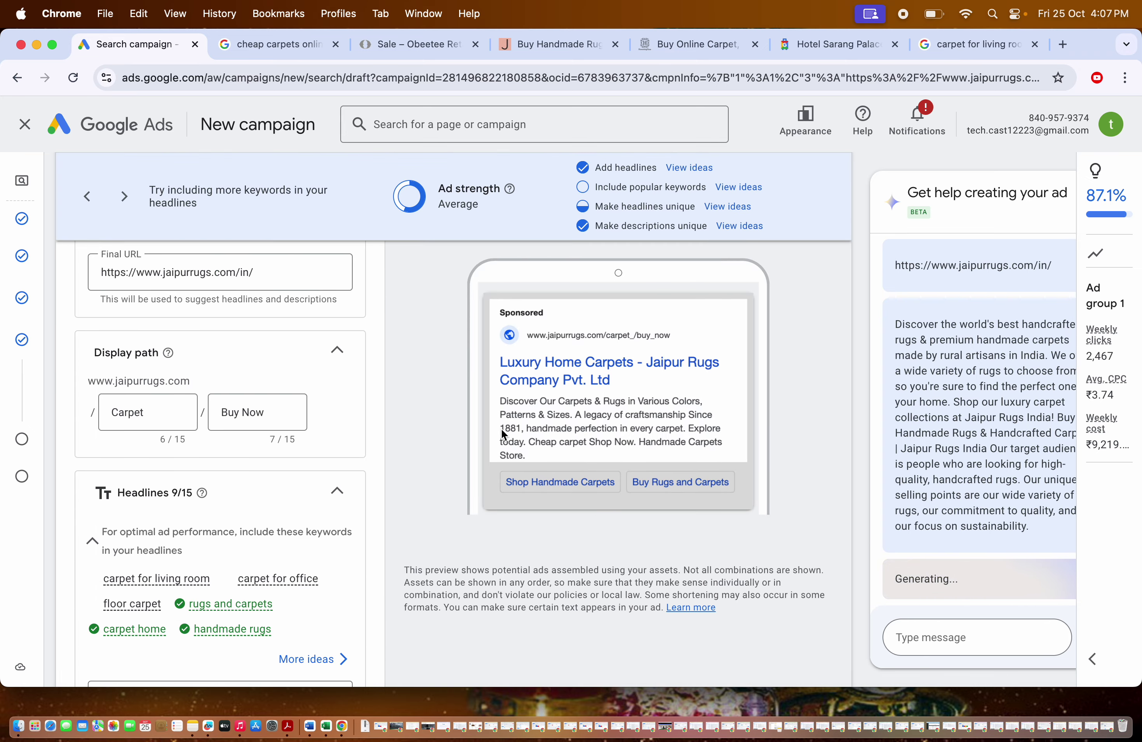
scroll(502, 429, "down", 15)
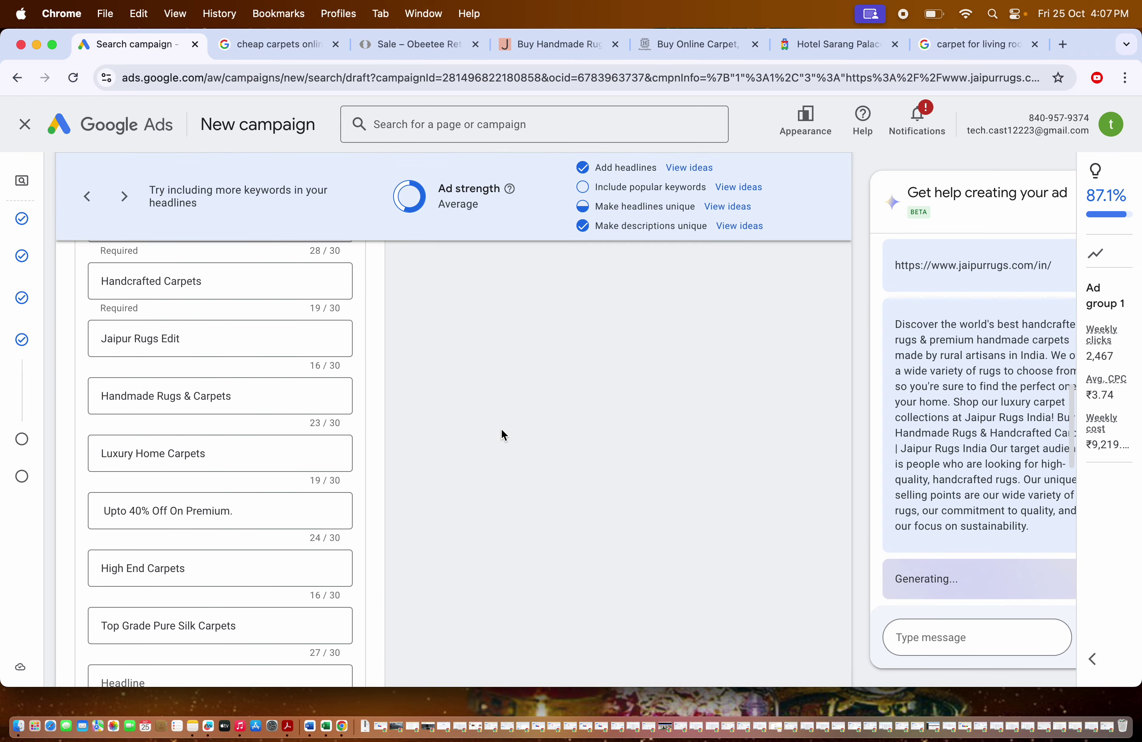
scroll(501, 429, "down", 10)
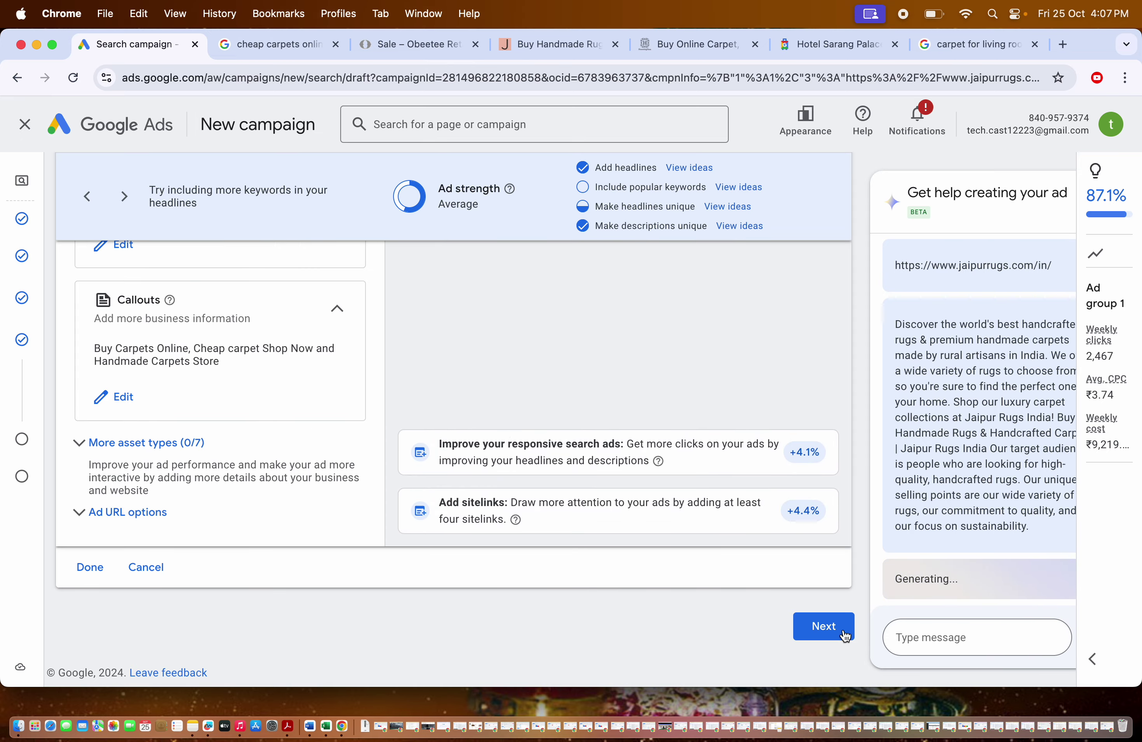
left_click(825, 627)
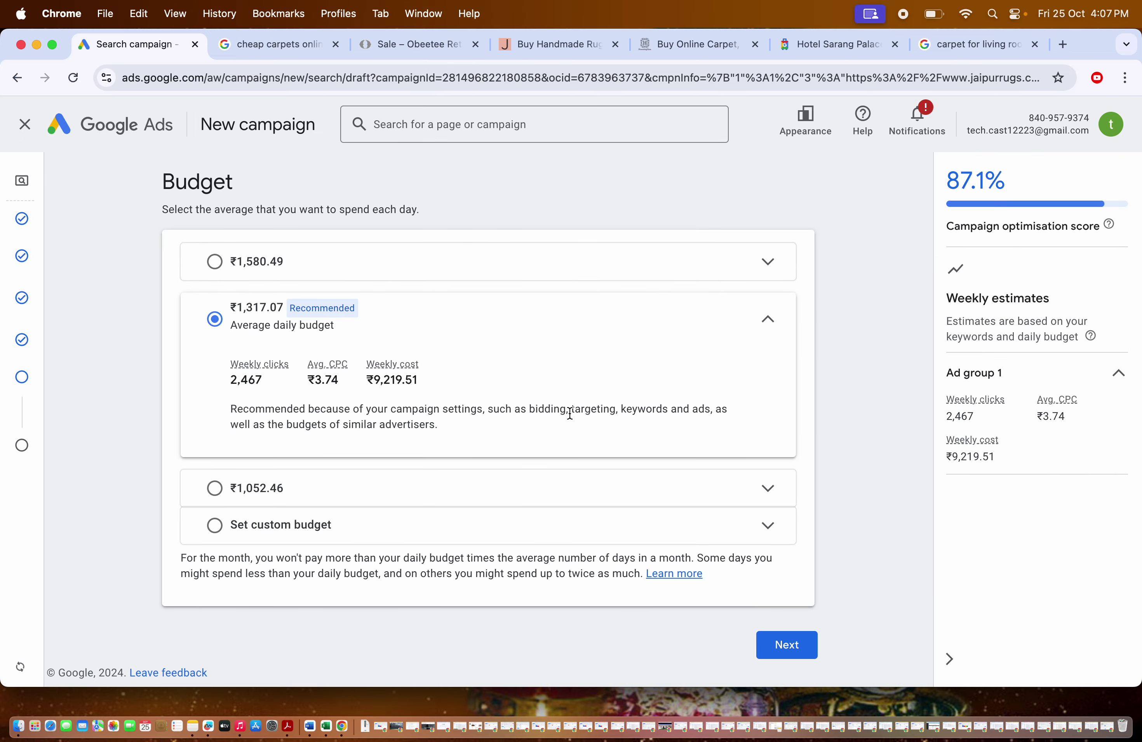
- Set a custom average daily budget of ₹1000 for the campaign and continue to the campaign review
left_click(266, 518)
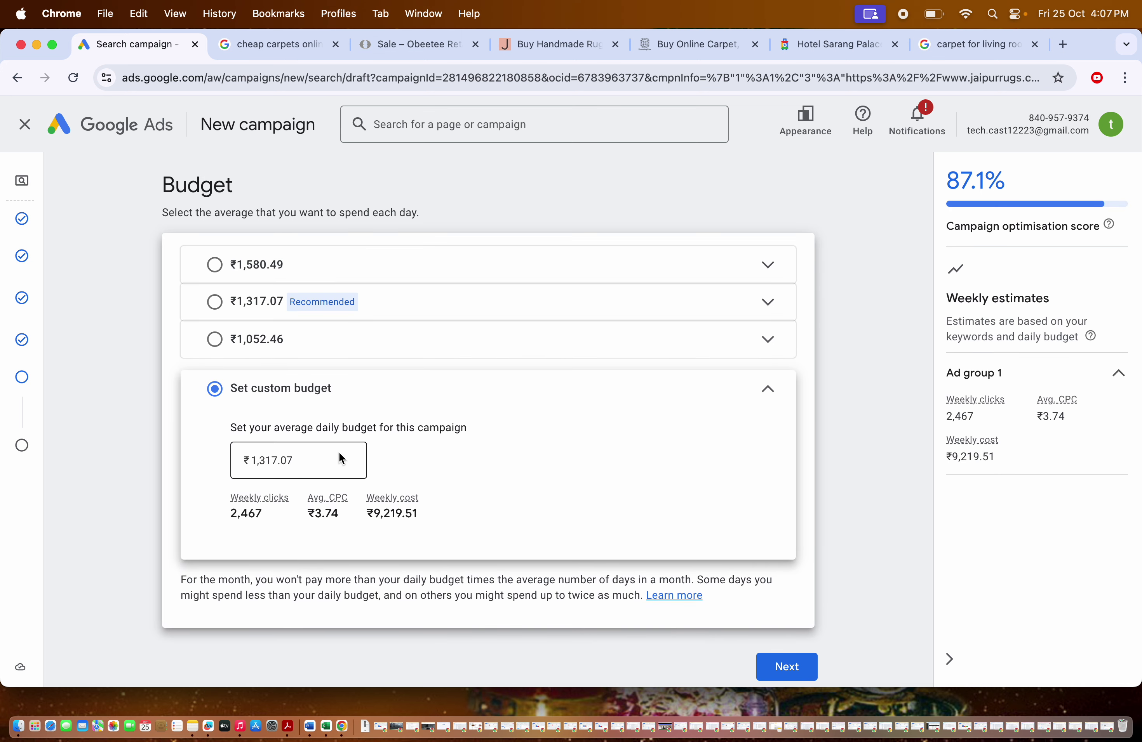
double_click(314, 460)
key("BackSpace")
type("1000")
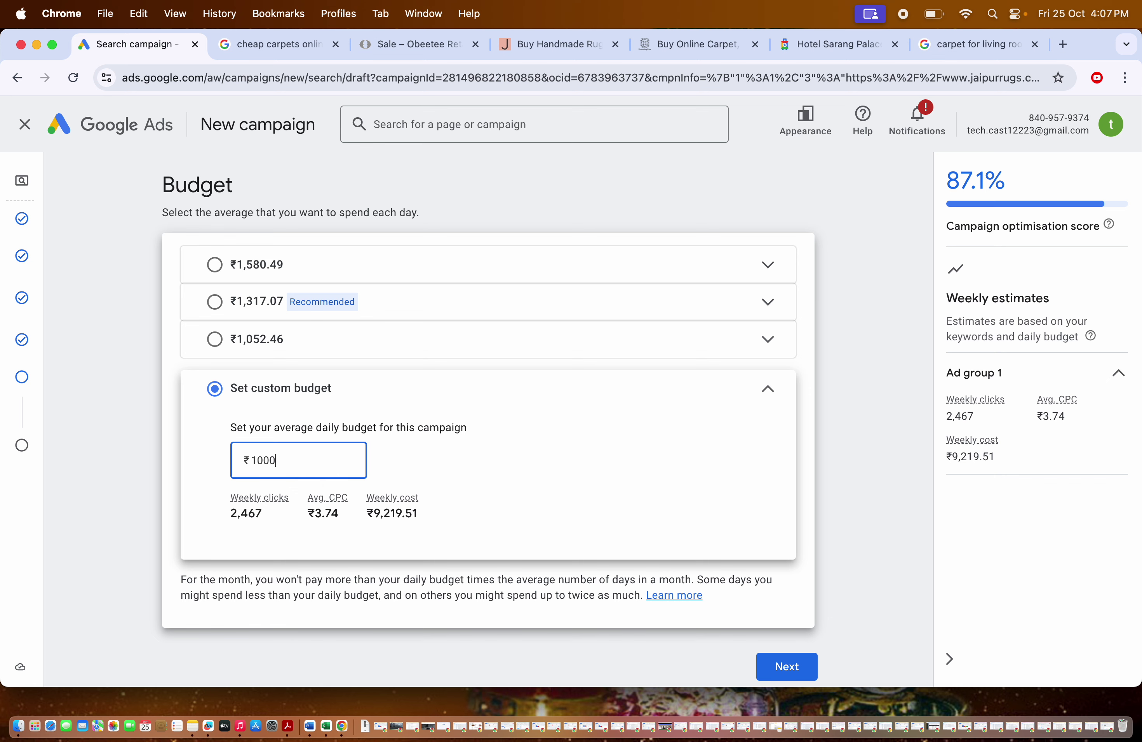
left_click(765, 388)
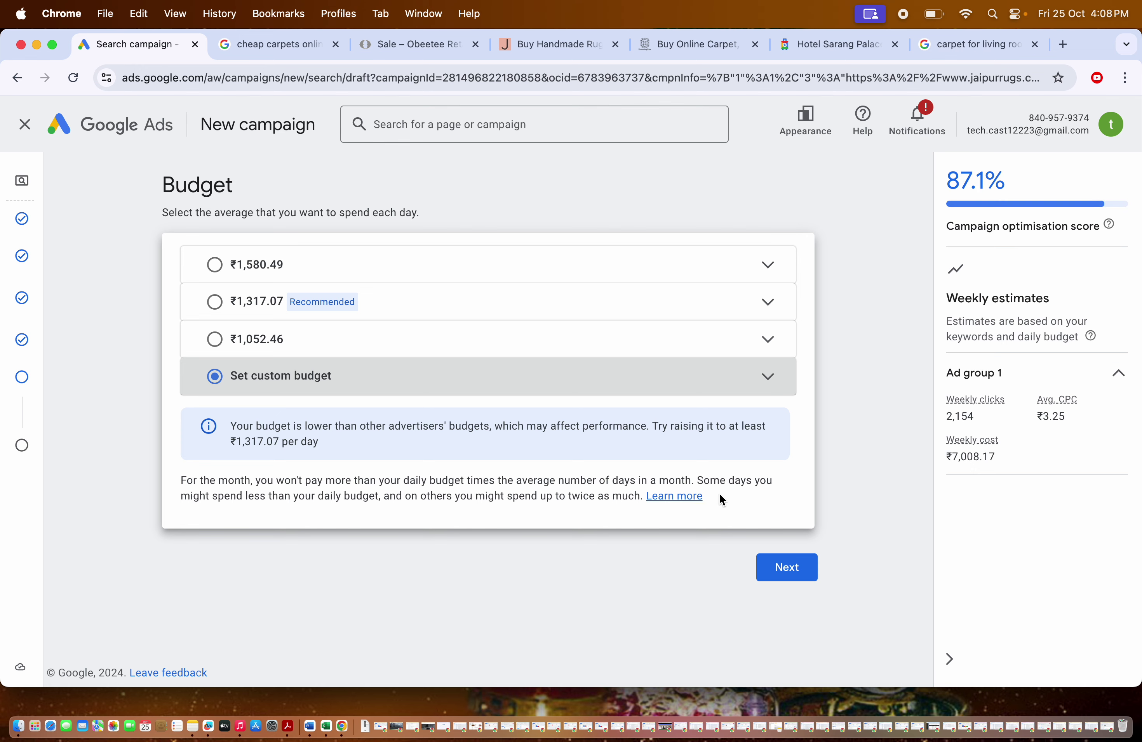
left_click(796, 567)
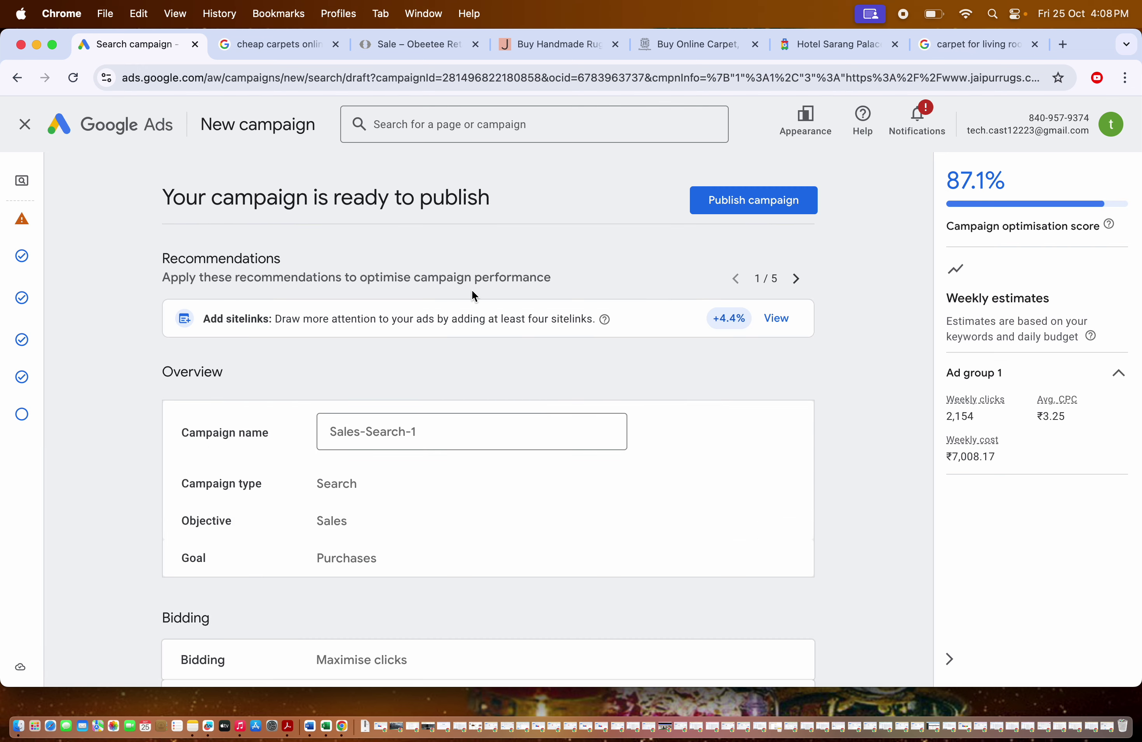
- Publish the Sales-Search-1 campaign and test the website's Google tag connection
left_click(719, 208)
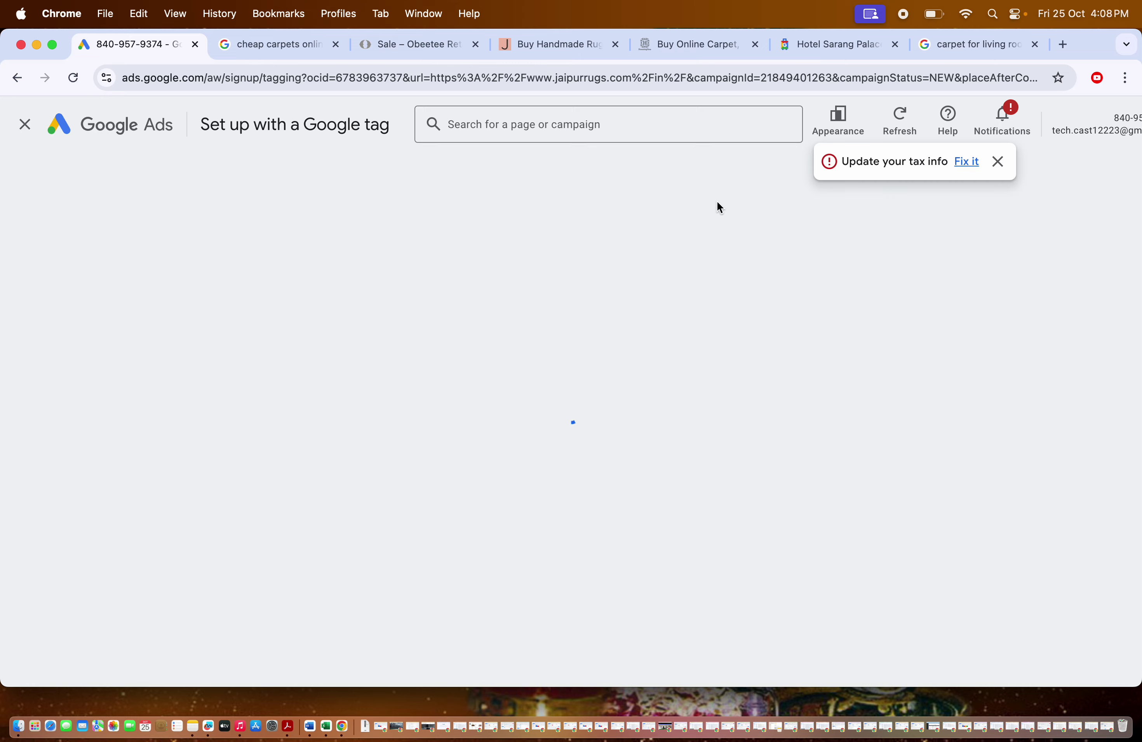
left_click(824, 608)
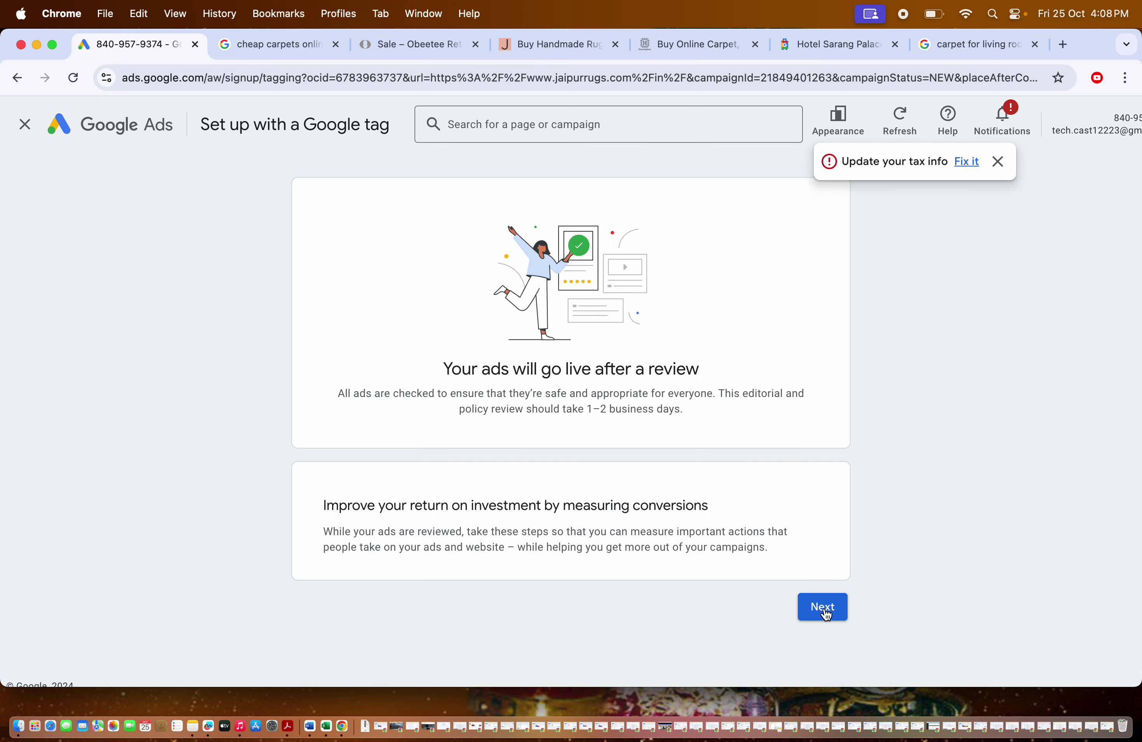
scroll(677, 494, "down", 3)
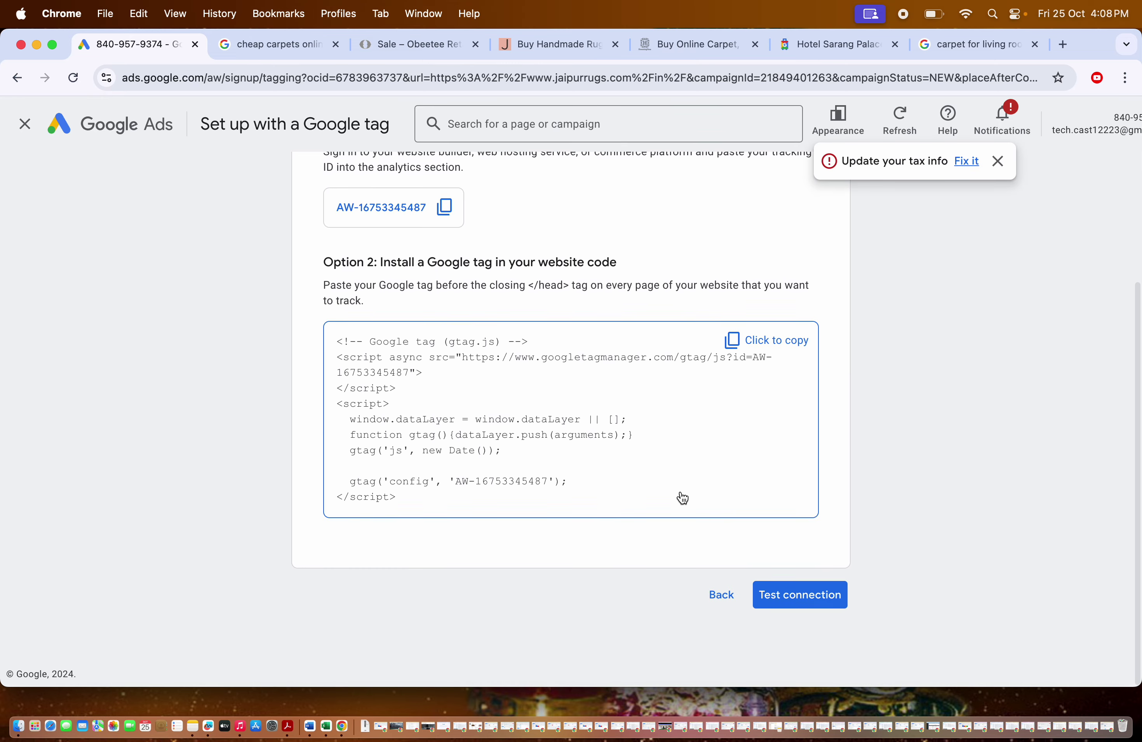
left_click(772, 596)
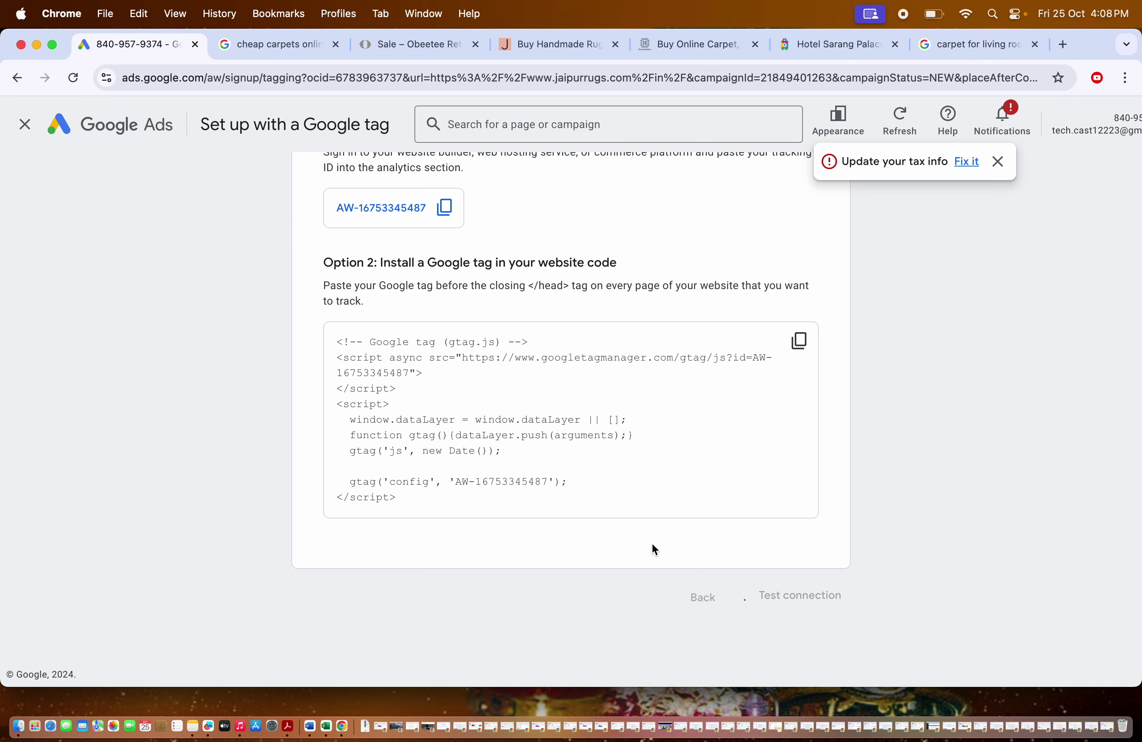
- Postpone the Google tag and event snippet setup and continue to the account overview
left_click(337, 598)
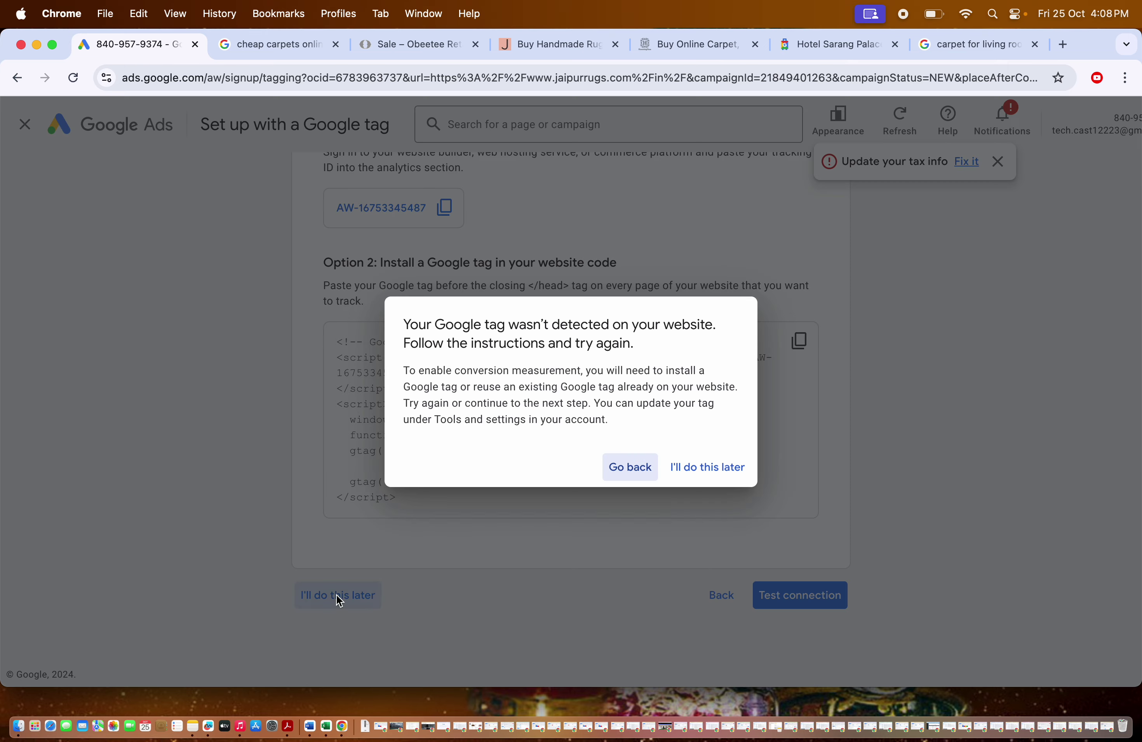
left_click(717, 467)
scroll(716, 467, "down", 6)
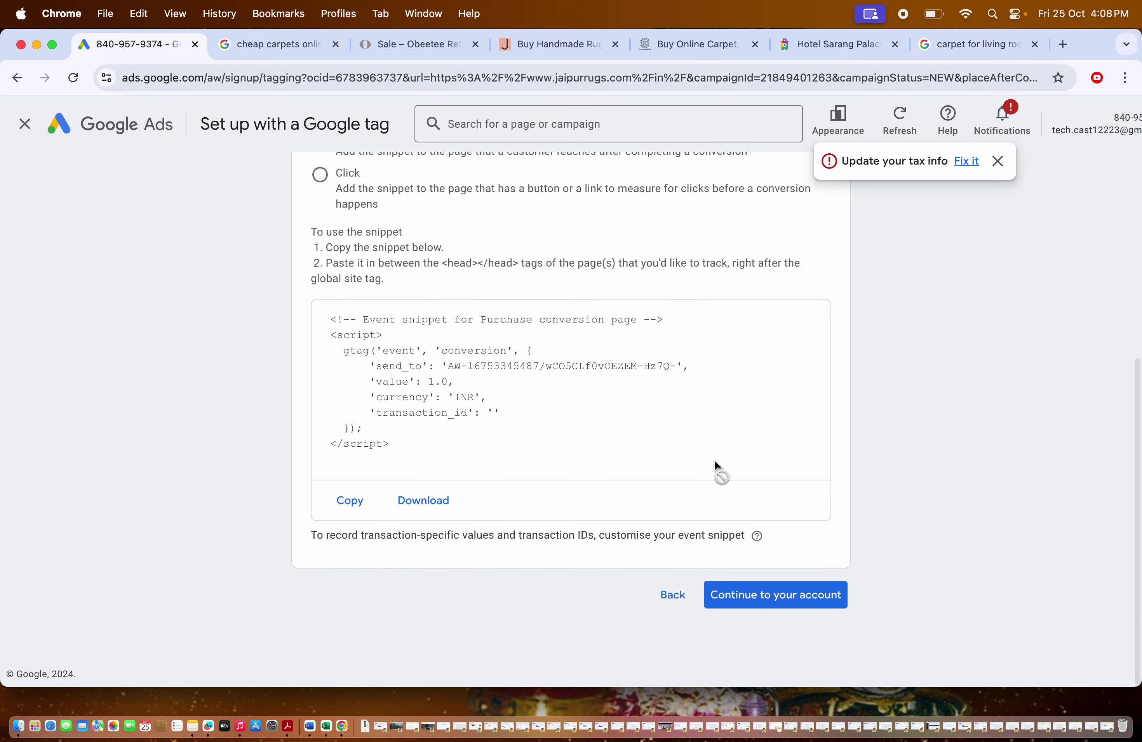
left_click(739, 599)
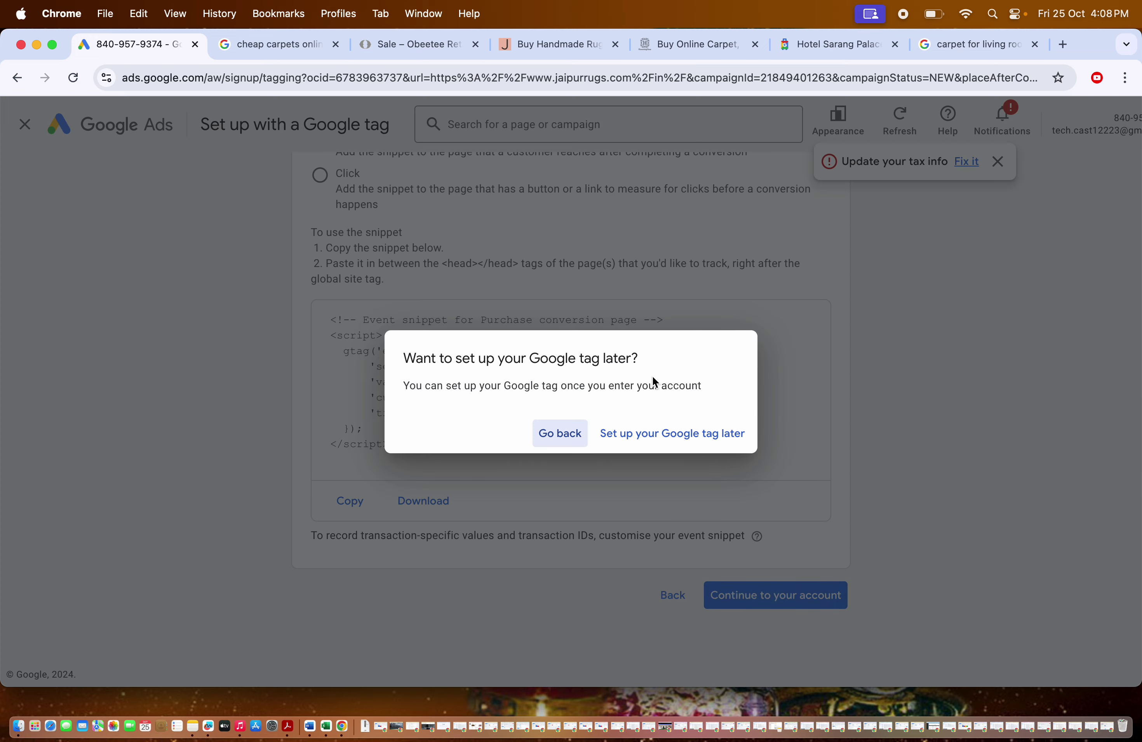
left_click(668, 434)
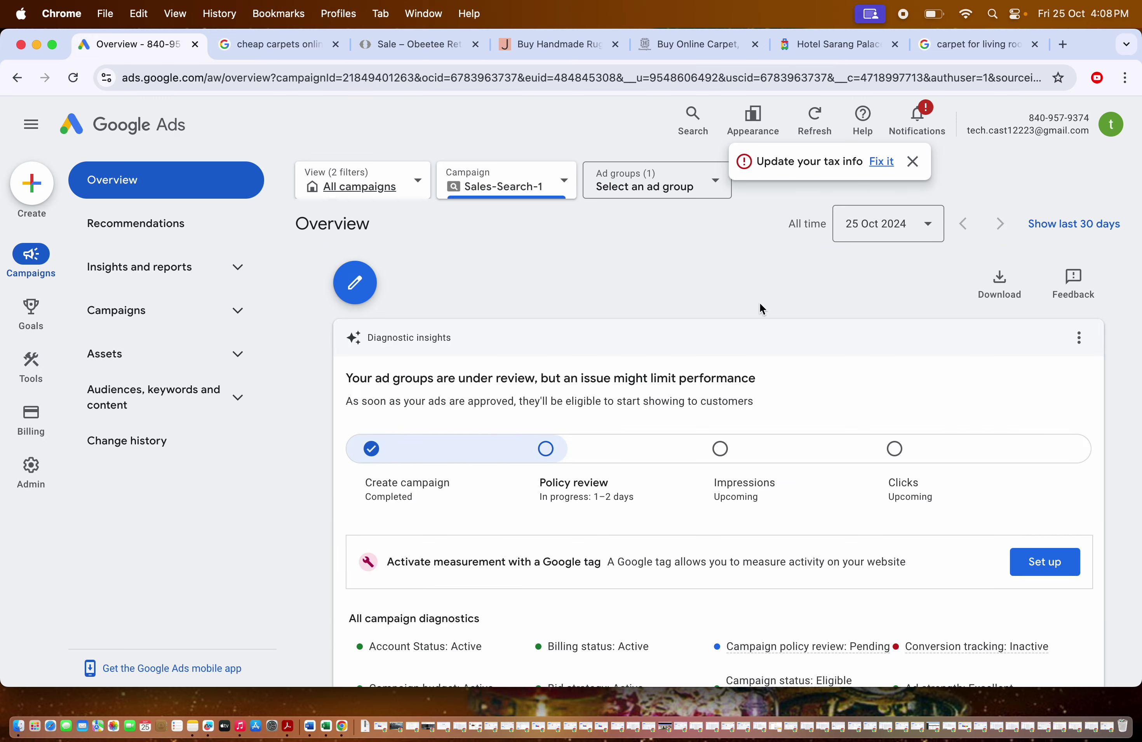
- Examine the Sales-Search-1 overview, including campaign diagnostics, policy review progress, the ad preview and status, keywords and targeted locations
scroll(658, 395, "down", 7)
scroll(657, 349, "up", 3)
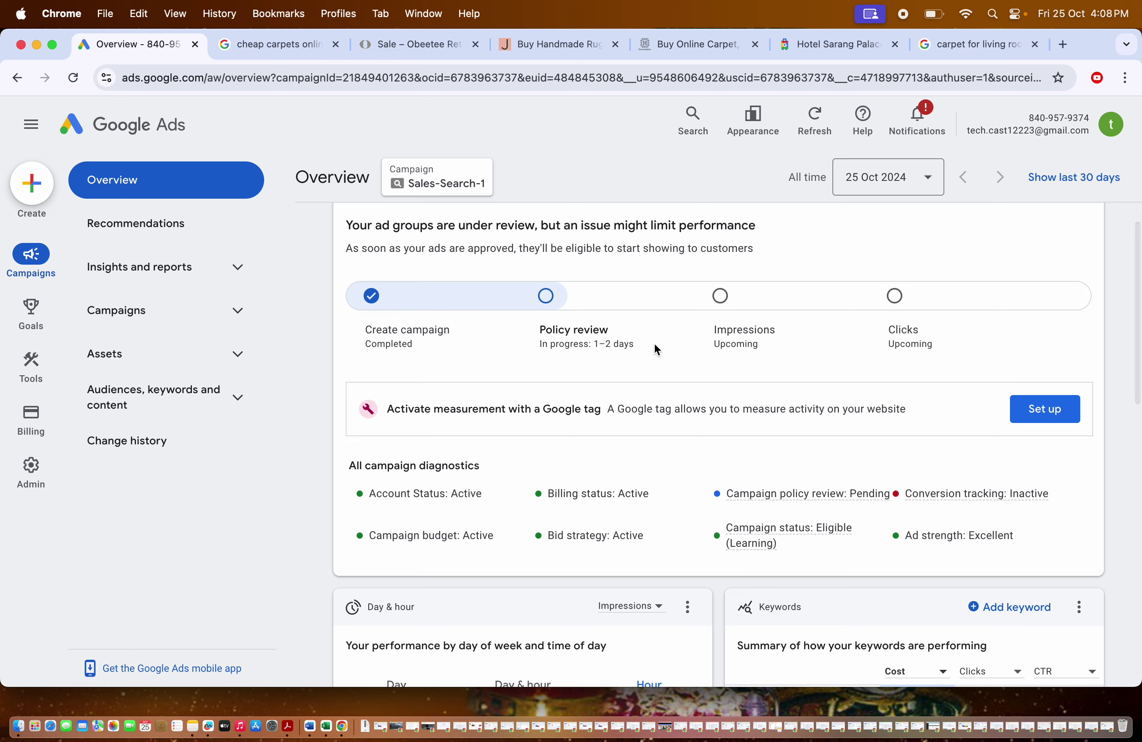
scroll(696, 349, "down", 10)
scroll(474, 499, "down", 2)
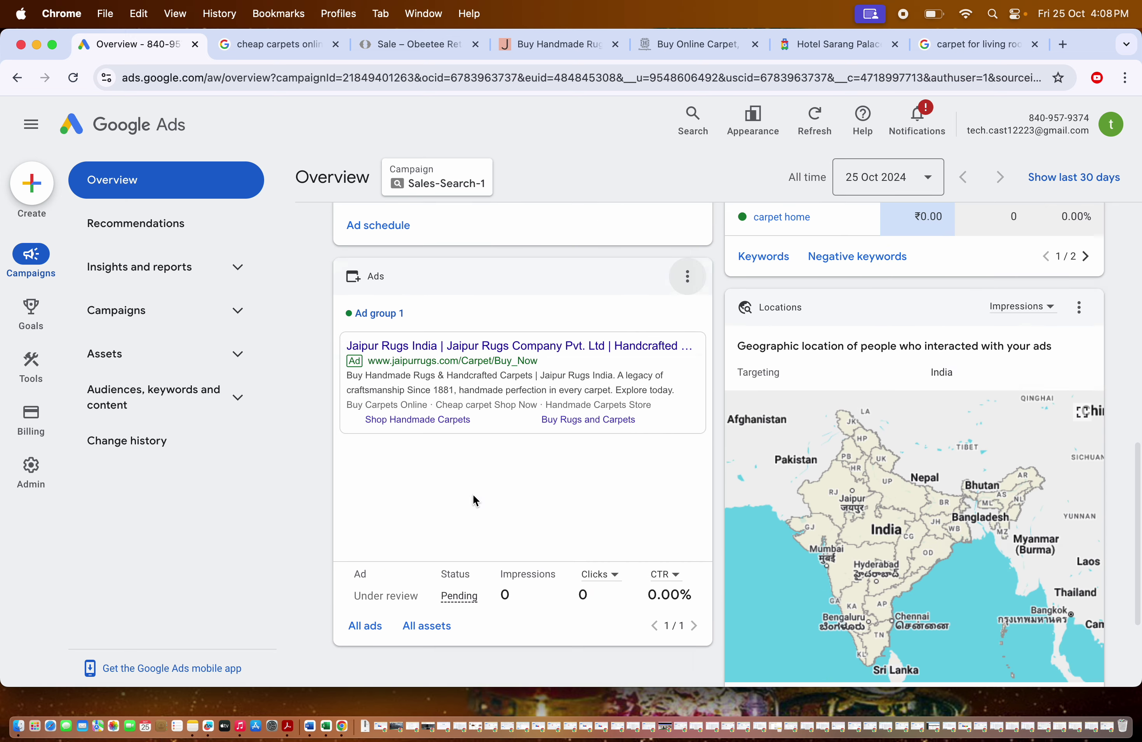
scroll(434, 434, "down", 4)
scroll(418, 453, "up", 3)
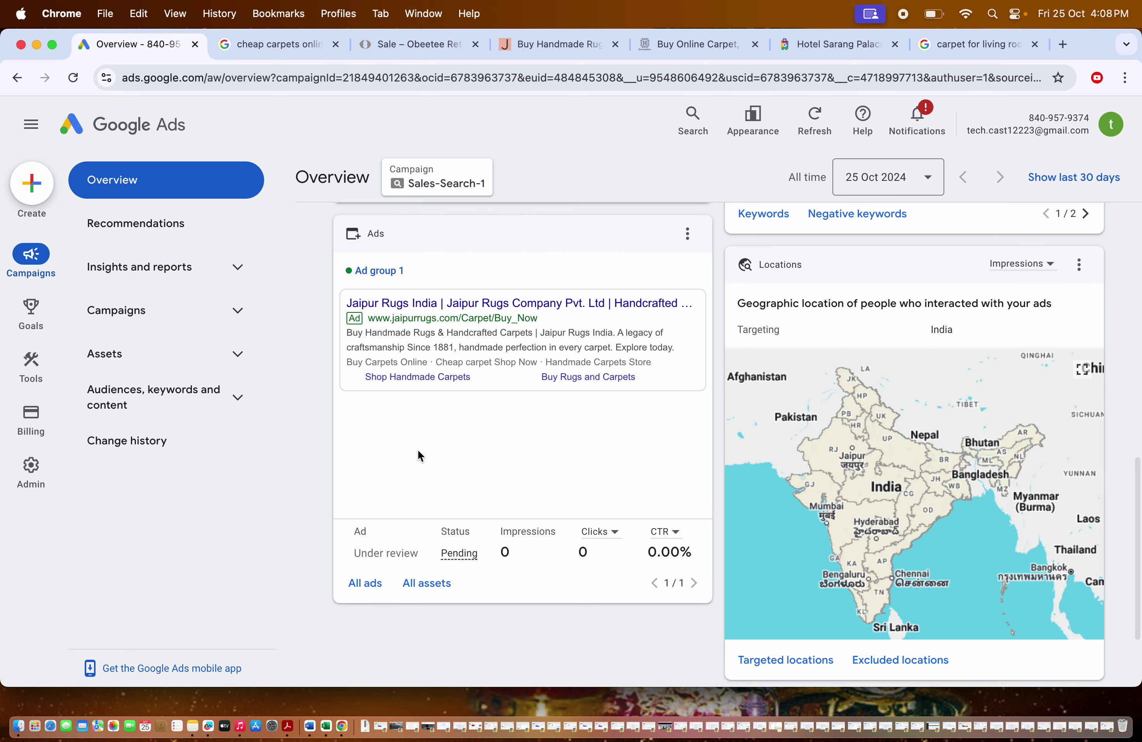
scroll(418, 453, "up", 3)
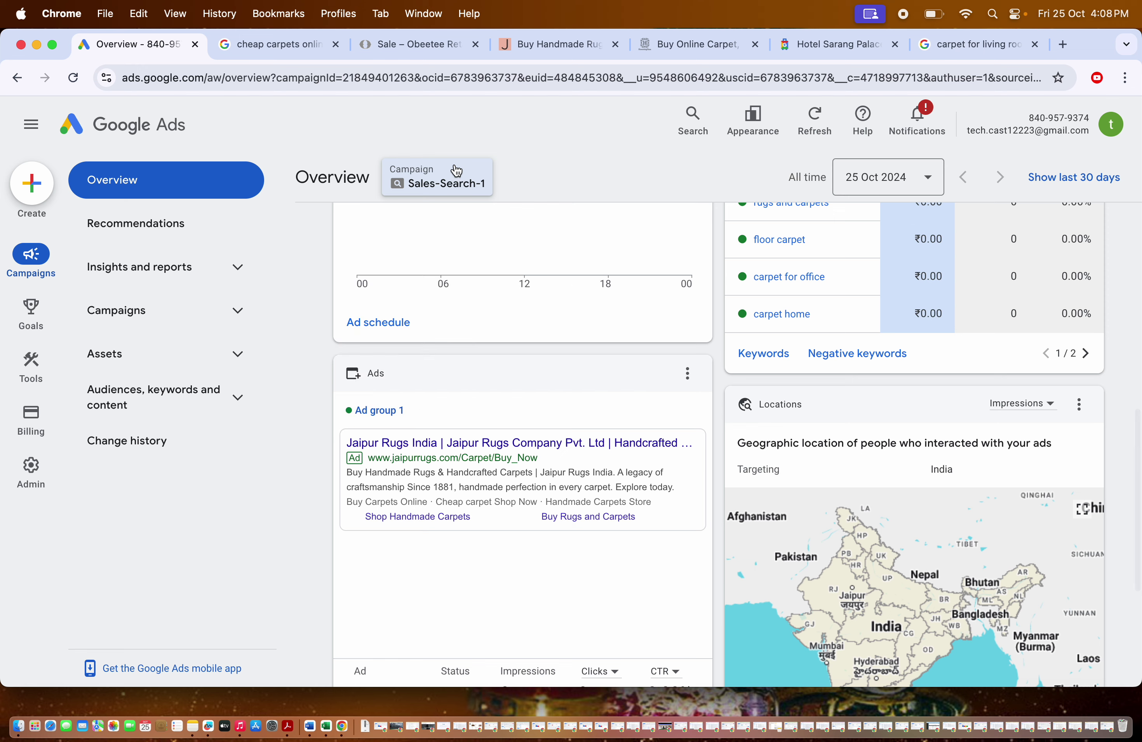
scroll(324, 589, "down", 2)
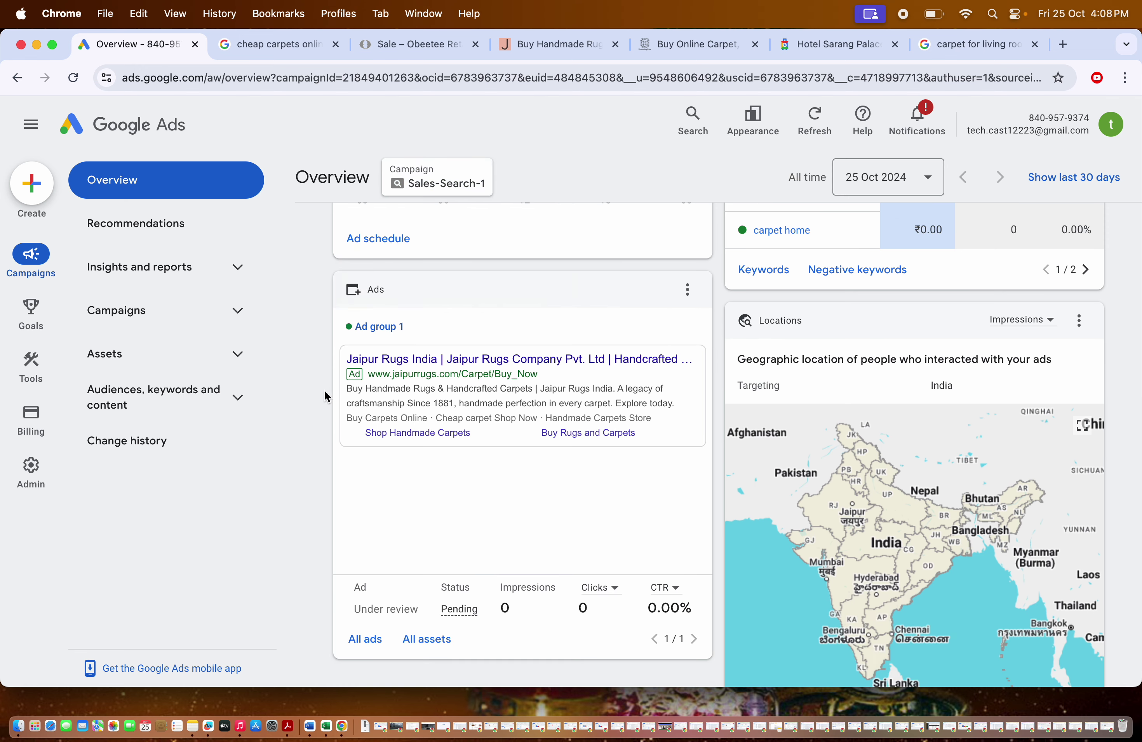
- Open the account's billing summary
mouse_move(48, 427)
left_click(134, 187)
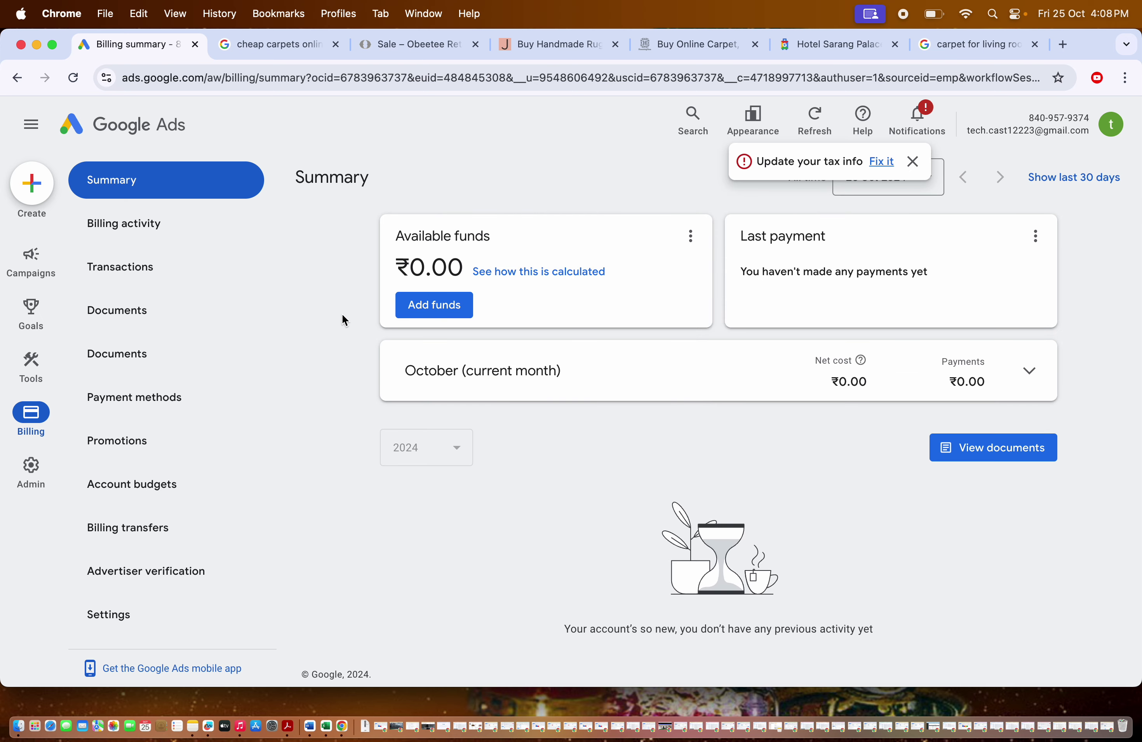
- Open the form for adding funds to the Google Ads account
left_click(419, 303)
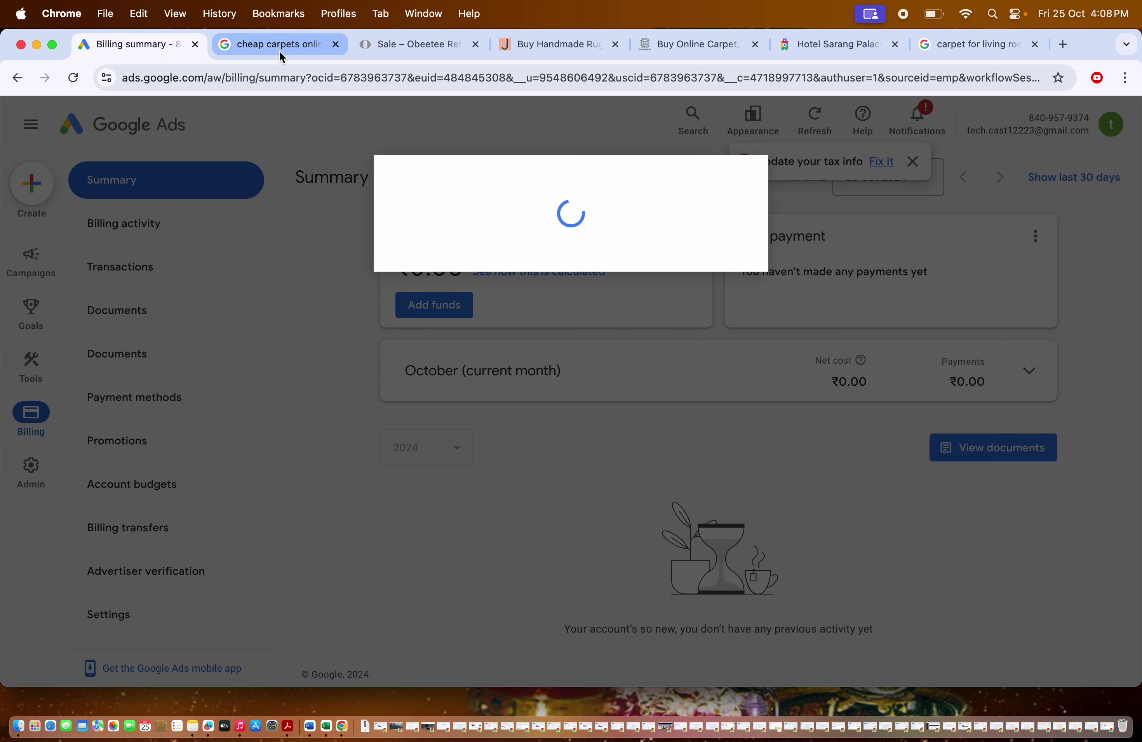
- Rerun the Google search for "cheap carpets online india" and examine the sponsored Jaipur Rugs ad, highlighting its headline and description
left_click(278, 48)
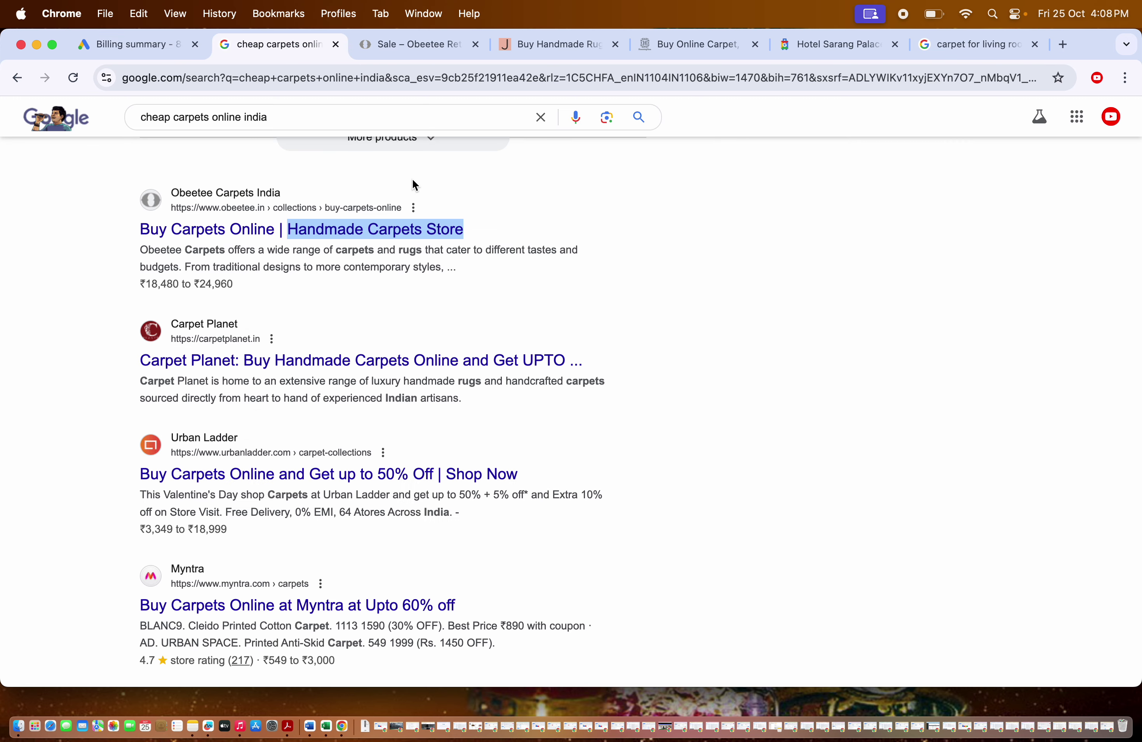
left_click(638, 118)
scroll(540, 262, "down", 10)
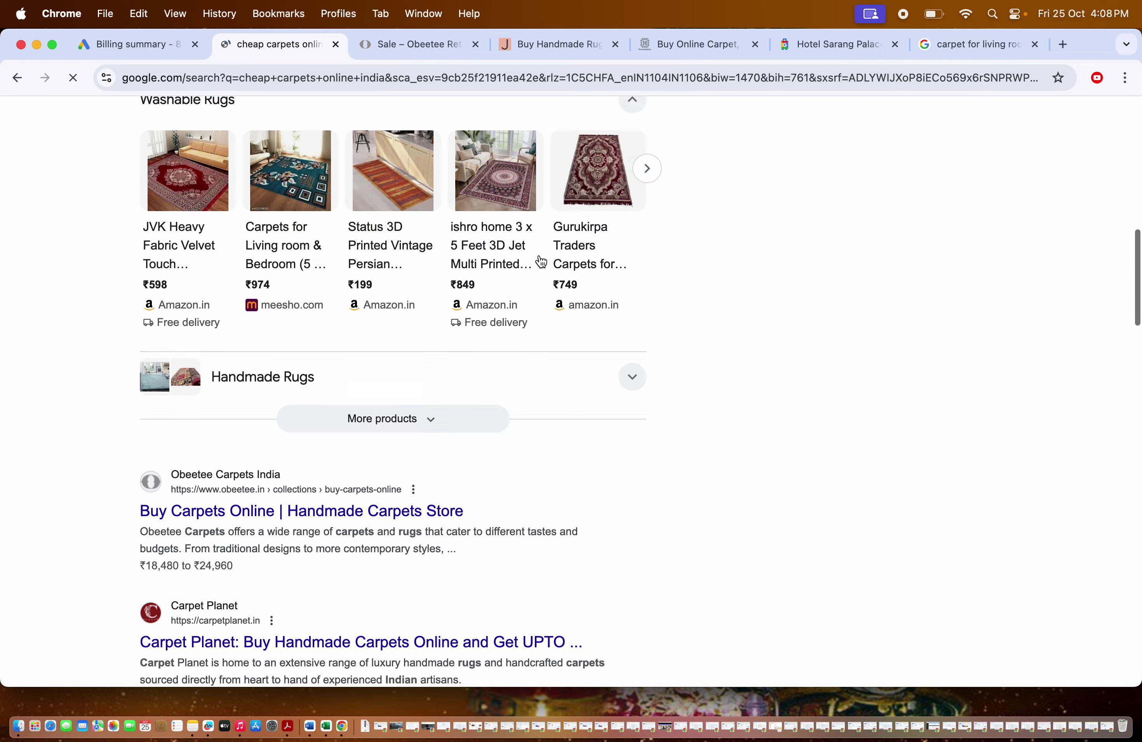
scroll(538, 255, "down", 20)
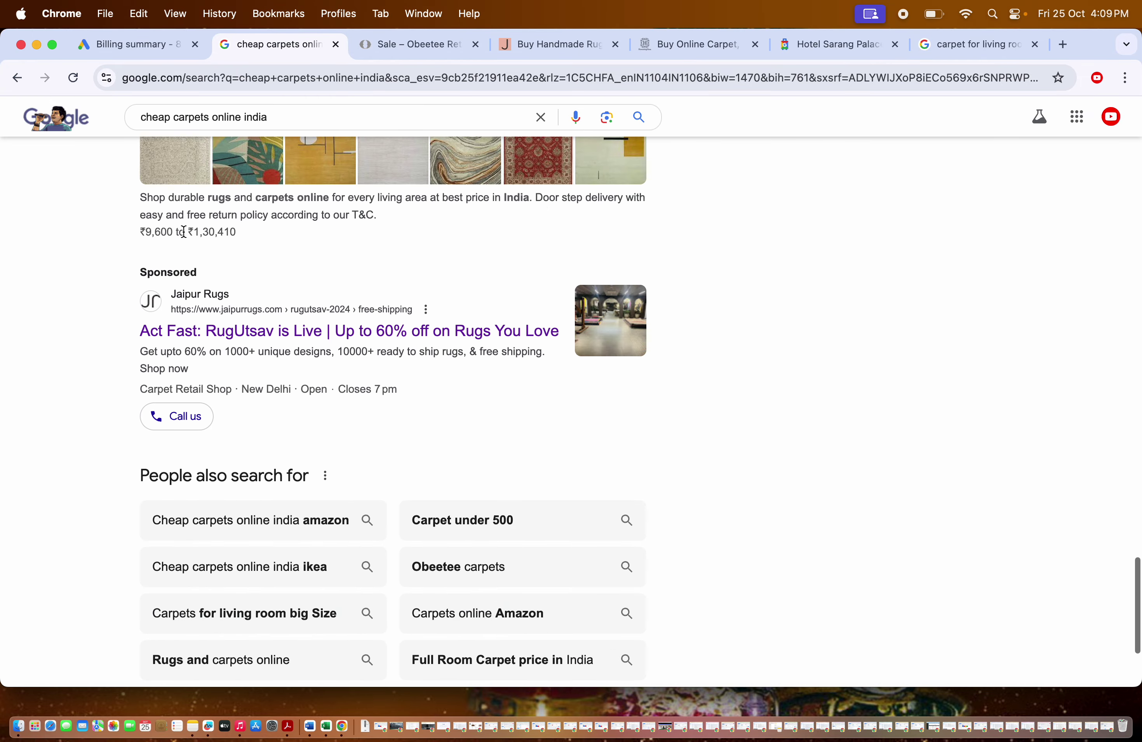
left_click_drag(111, 323, 554, 362)
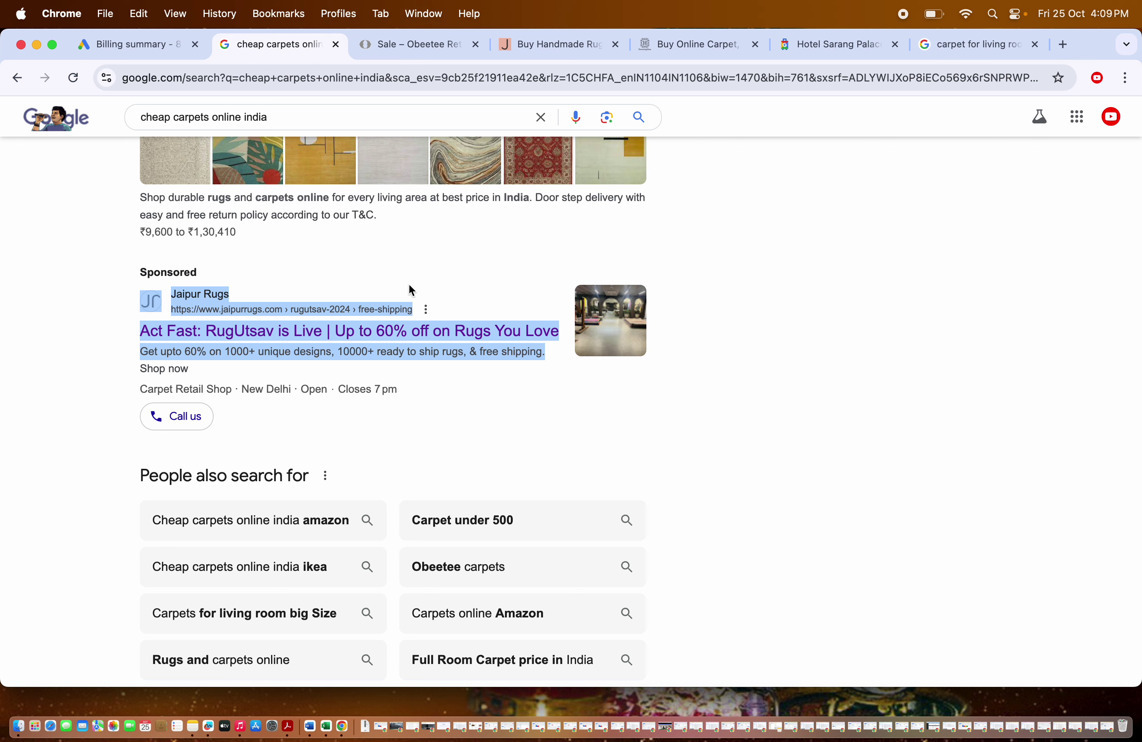
left_click(105, 282)
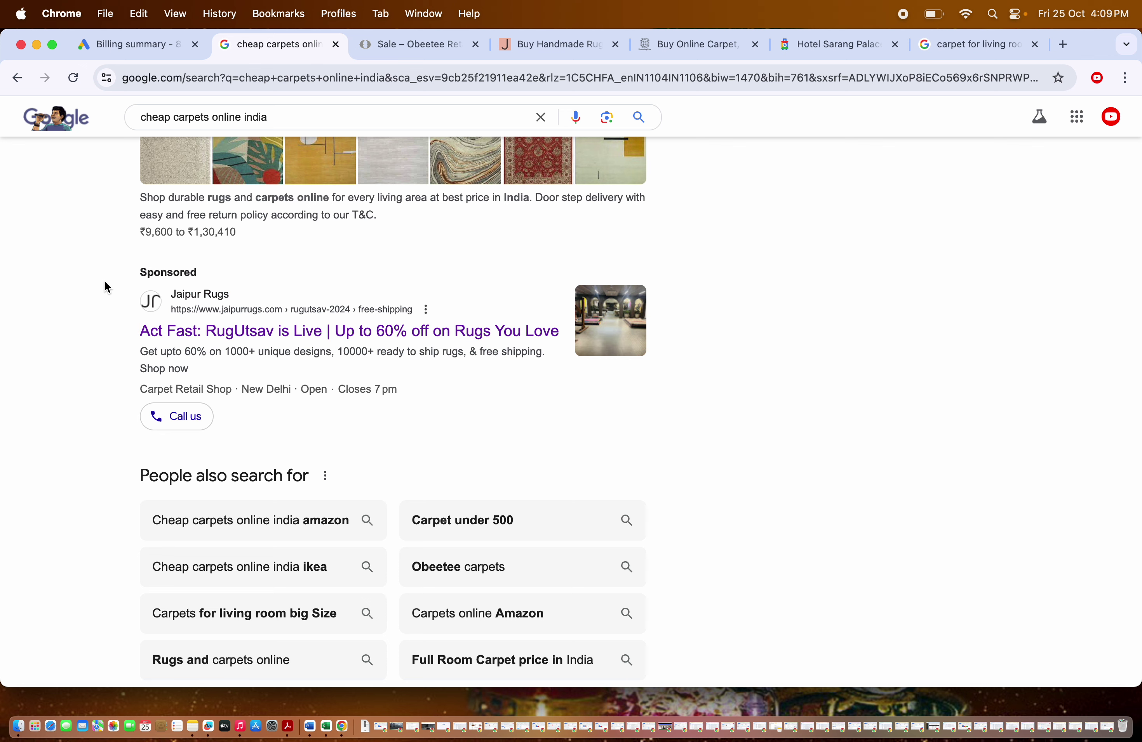